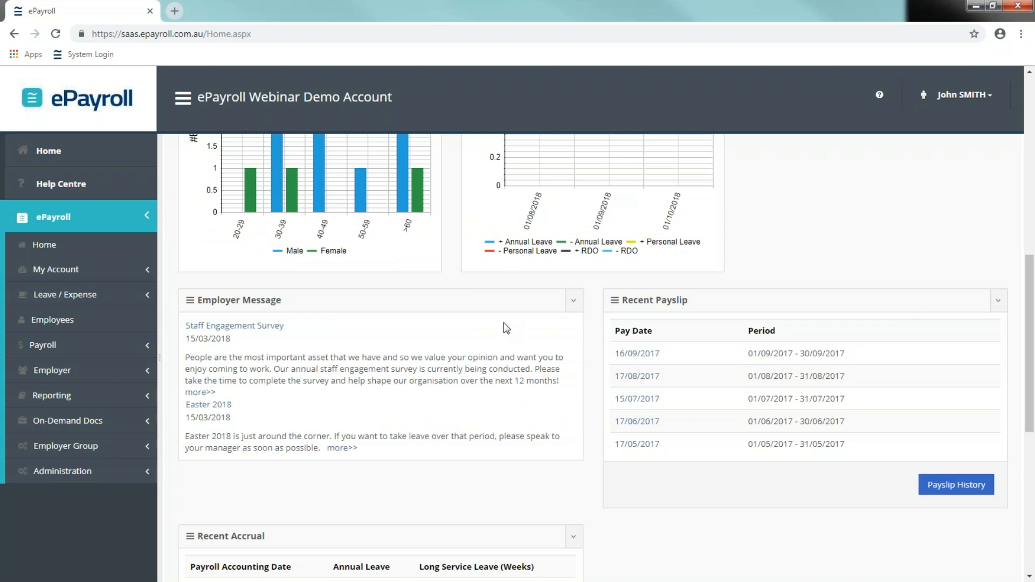
Start a new employee record from the Employees page
scroll(506, 328, "down", 1)
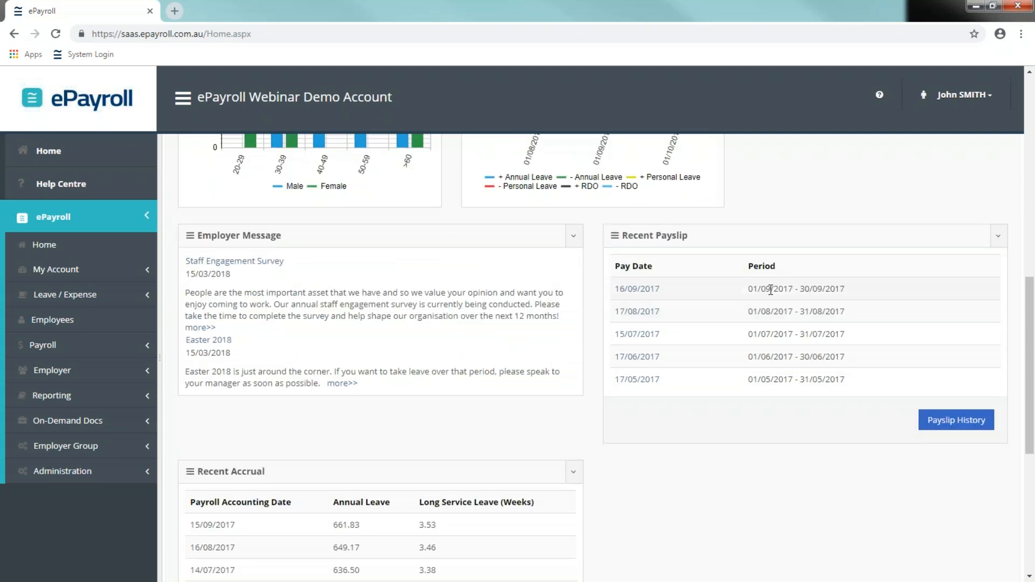
scroll(798, 342, "down", 2)
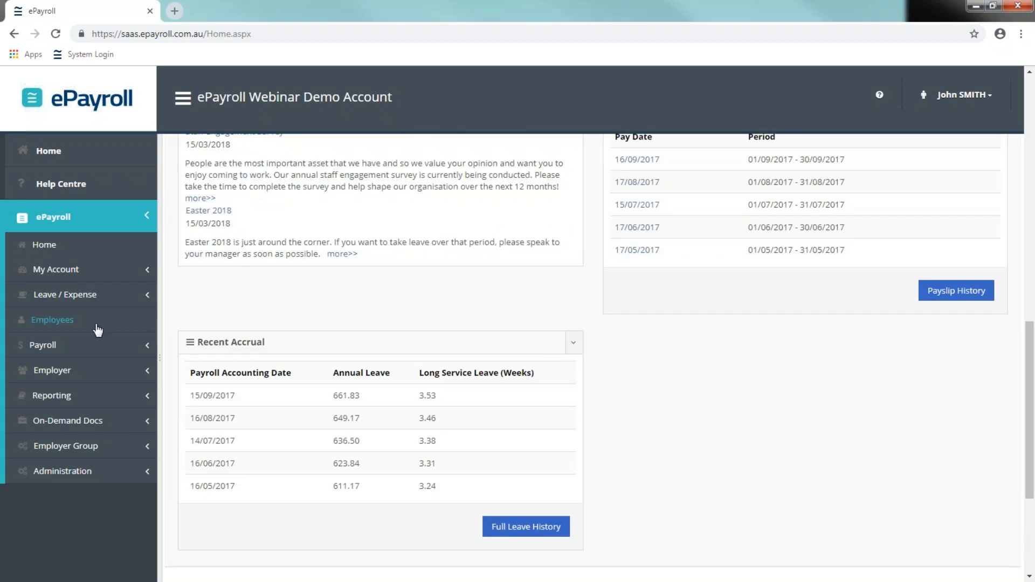
left_click(34, 323)
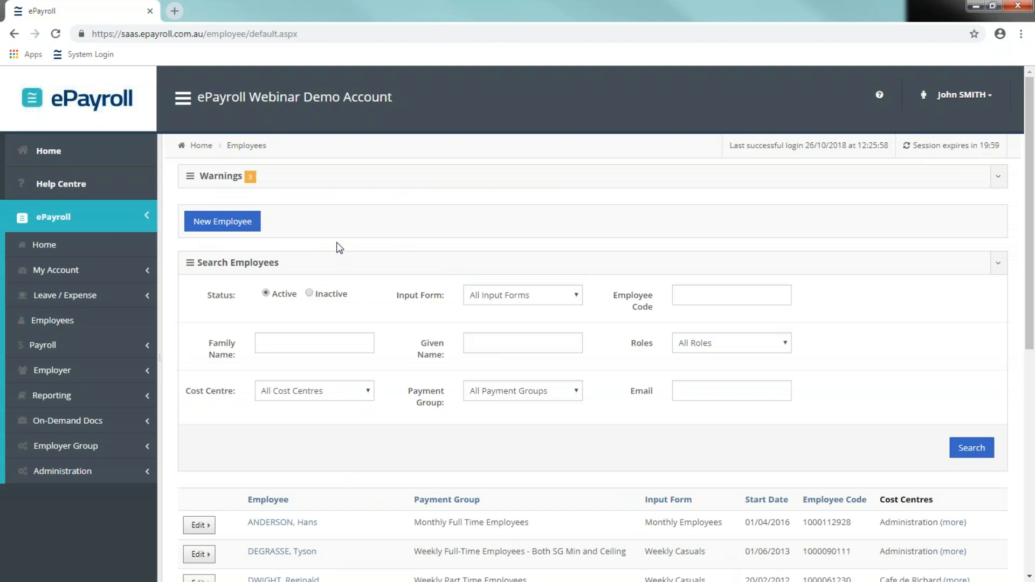
left_click(231, 223)
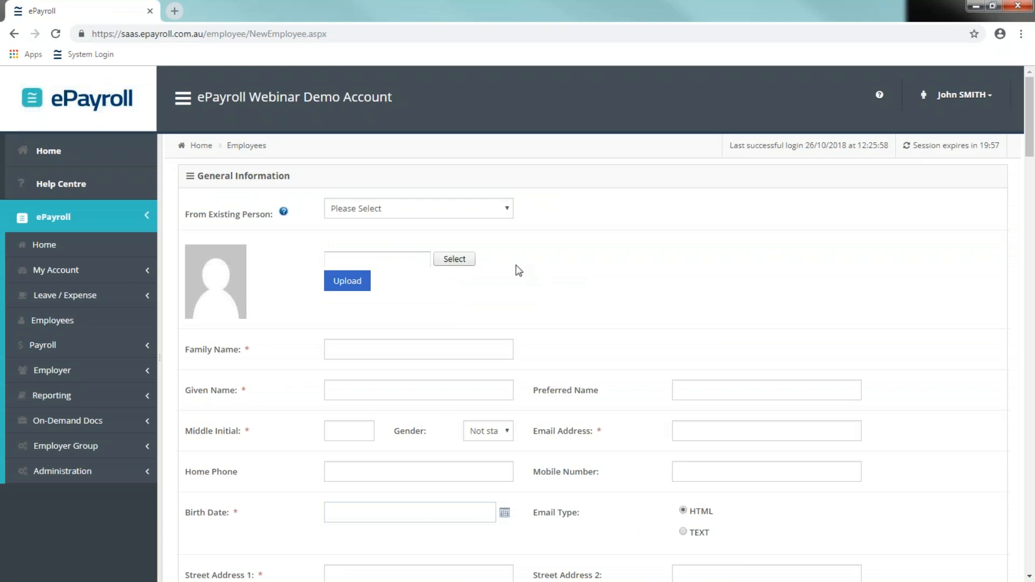
Go through the personal and emergency contact sections and grant the Employee Self-Service User, Expense User and Leave User web roles
scroll(684, 233, "down", 3)
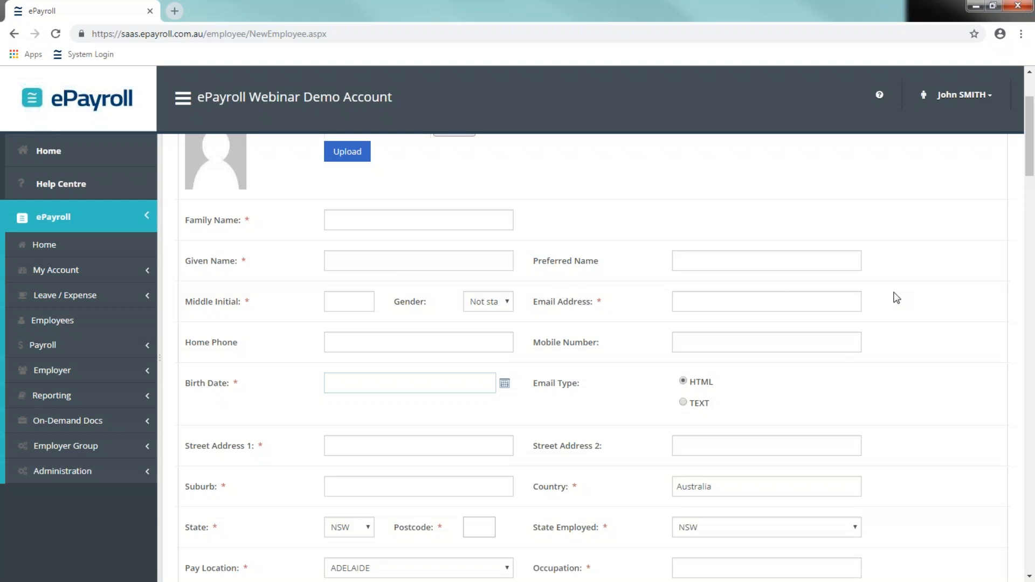
scroll(700, 303, "down", 3)
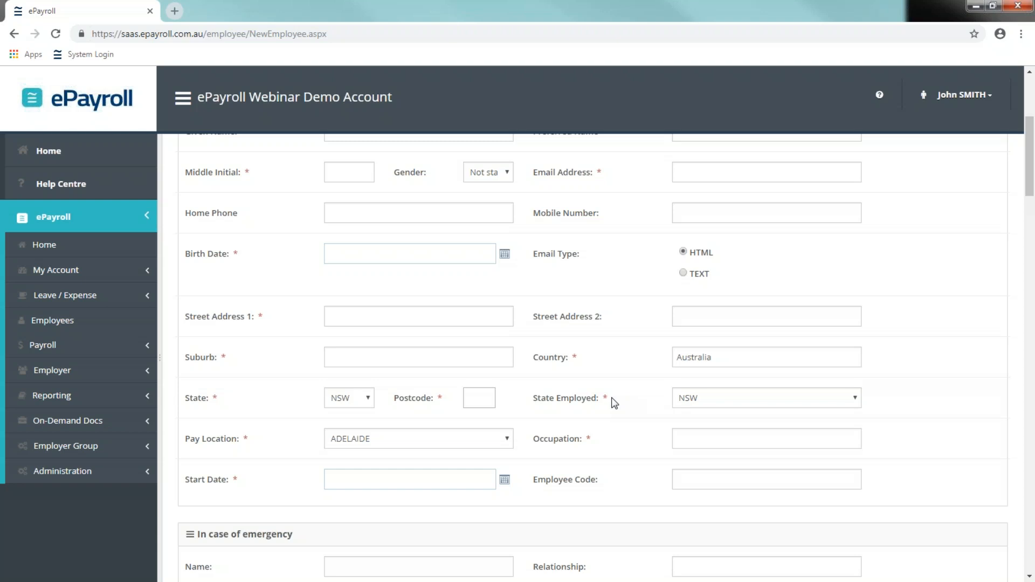
scroll(615, 403, "down", 3)
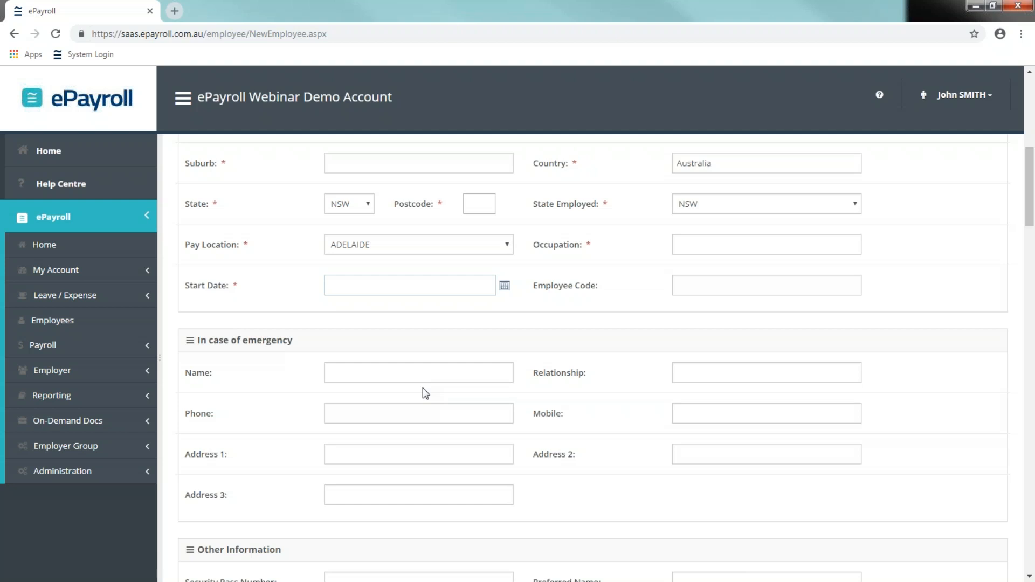
scroll(490, 342, "down", 3)
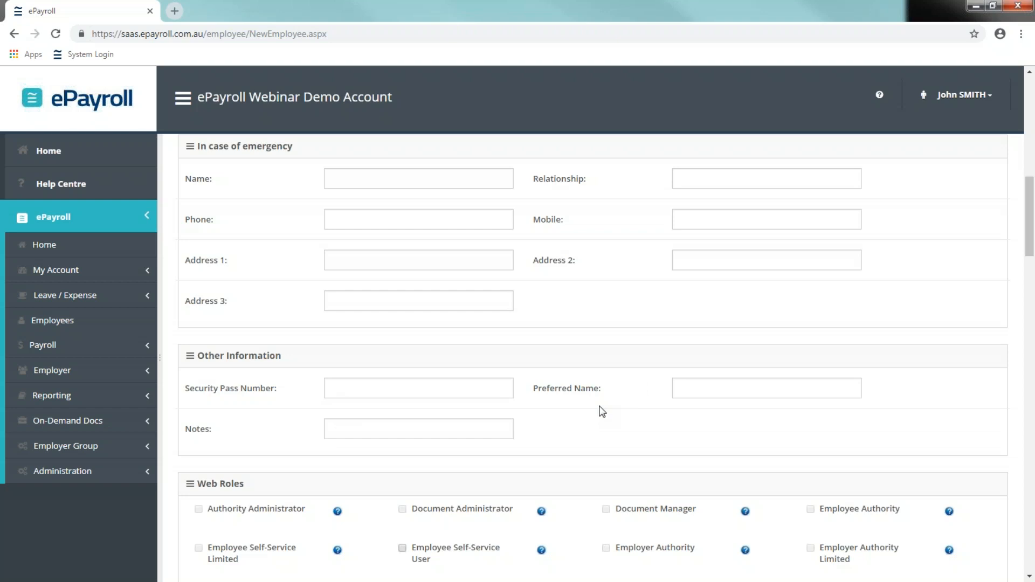
scroll(603, 411, "down", 3)
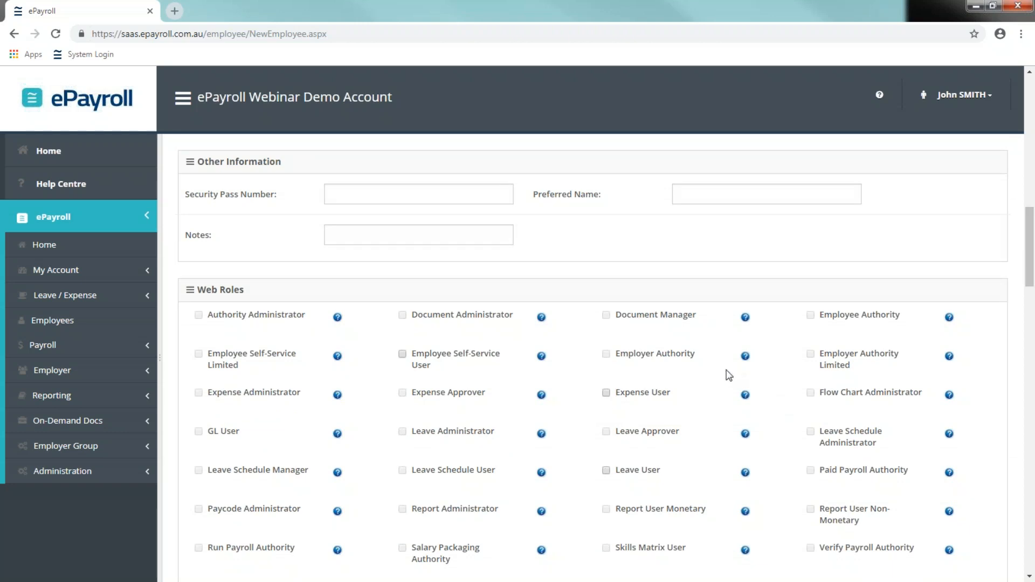
scroll(495, 346, "down", 1)
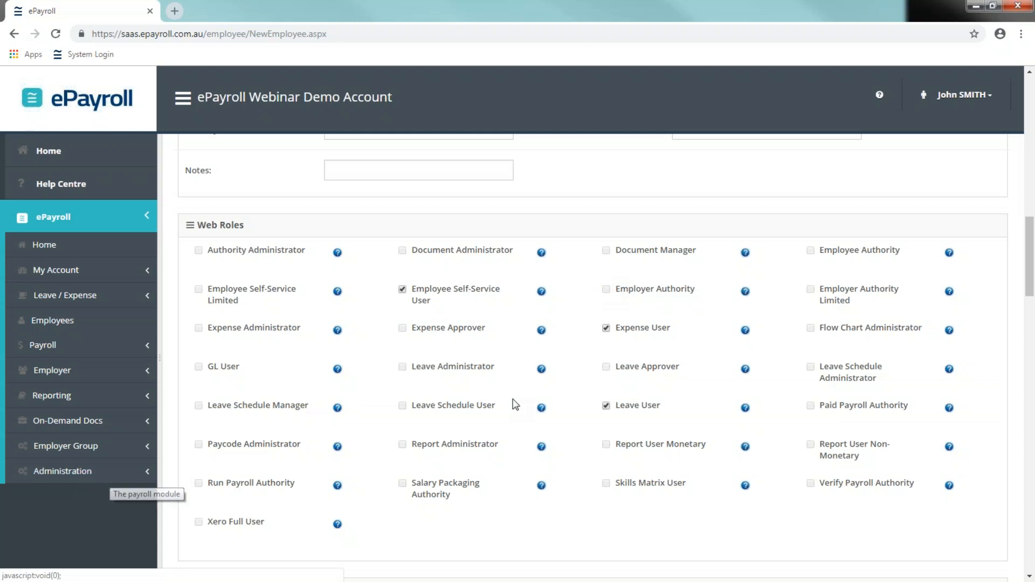
Assign the new employee to the Fortnightly Full Time Staff payment group in the payment details
scroll(611, 313, "down", 3)
scroll(613, 315, "down", 1)
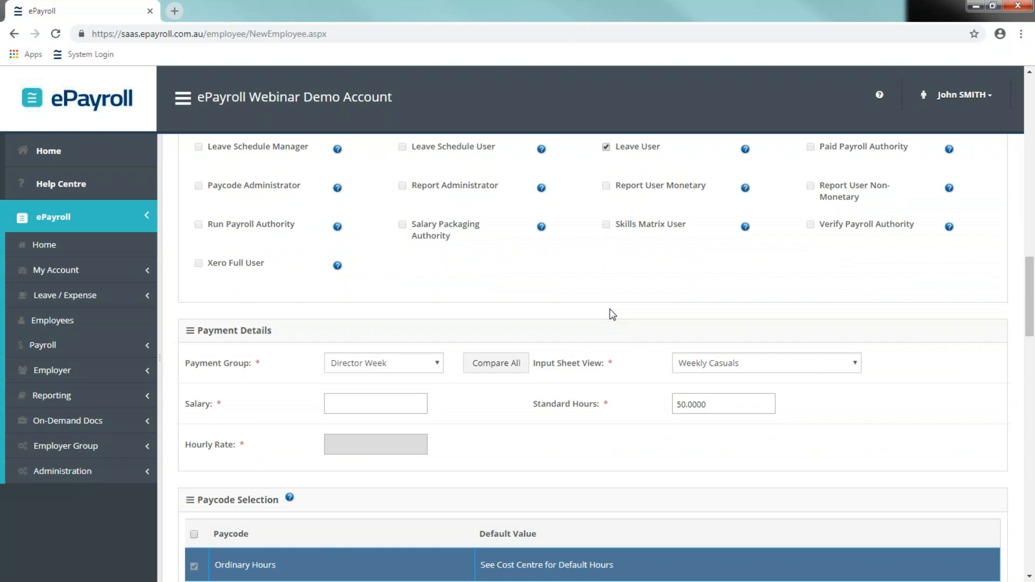
left_click(394, 366)
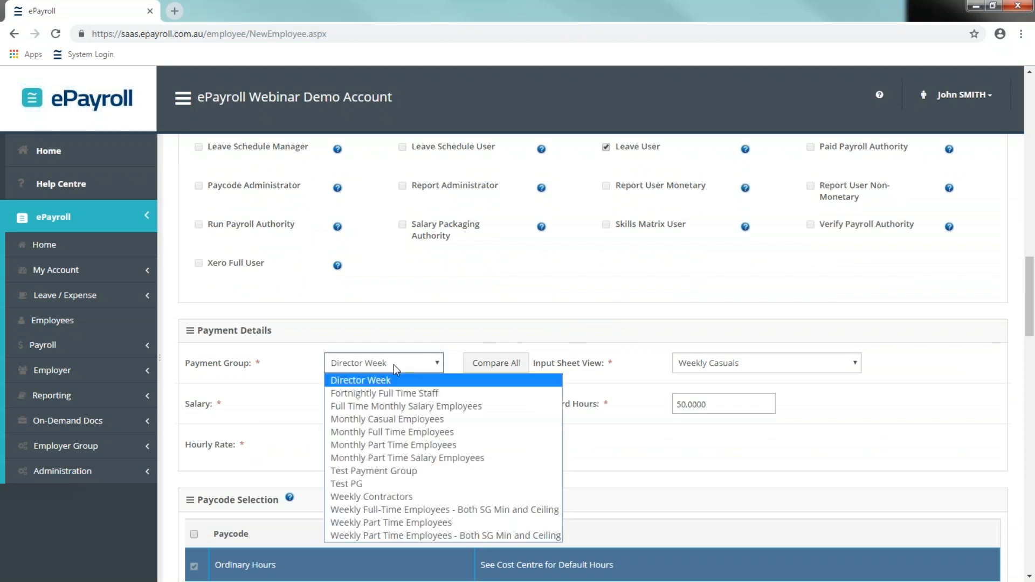
left_click(414, 393)
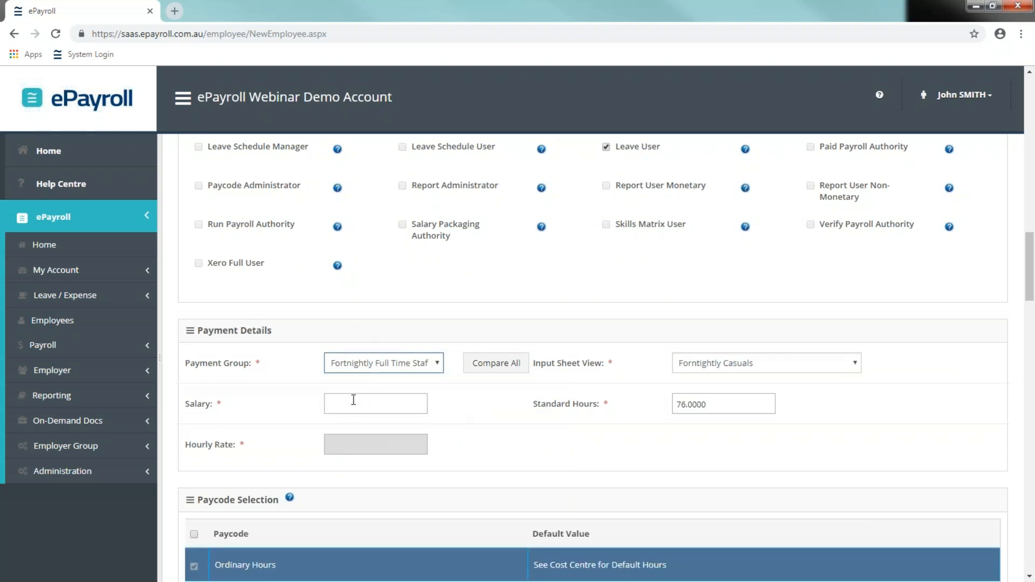
Set the employee's salary to 50,000.00 and the standard hours to 80
left_click(409, 403)
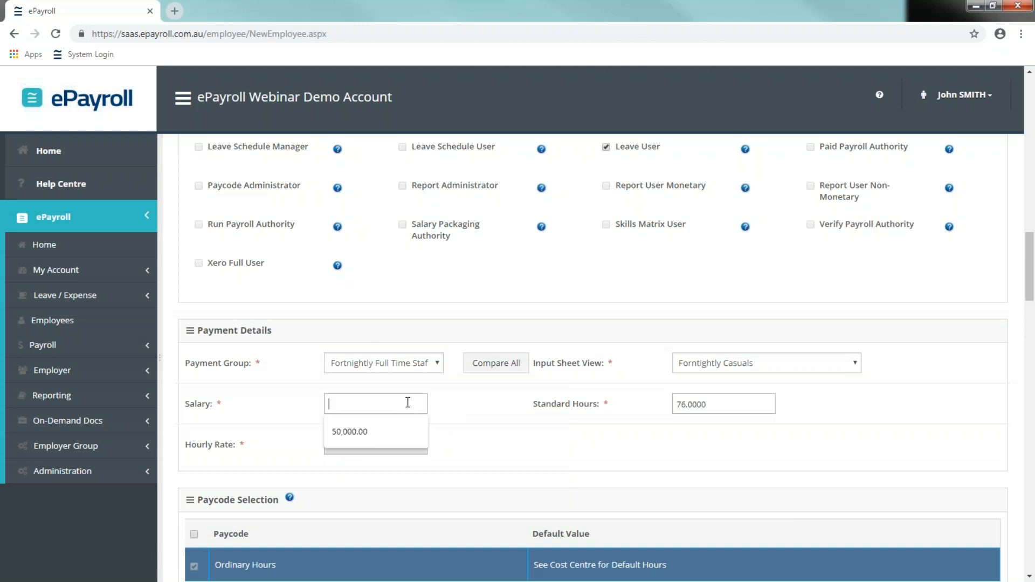
left_click(398, 435)
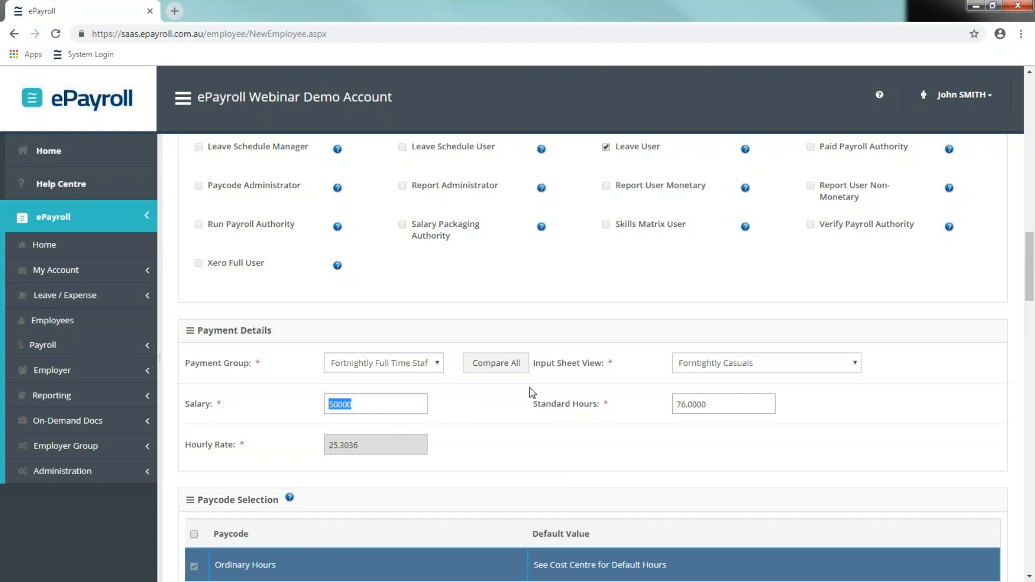
left_click(693, 404)
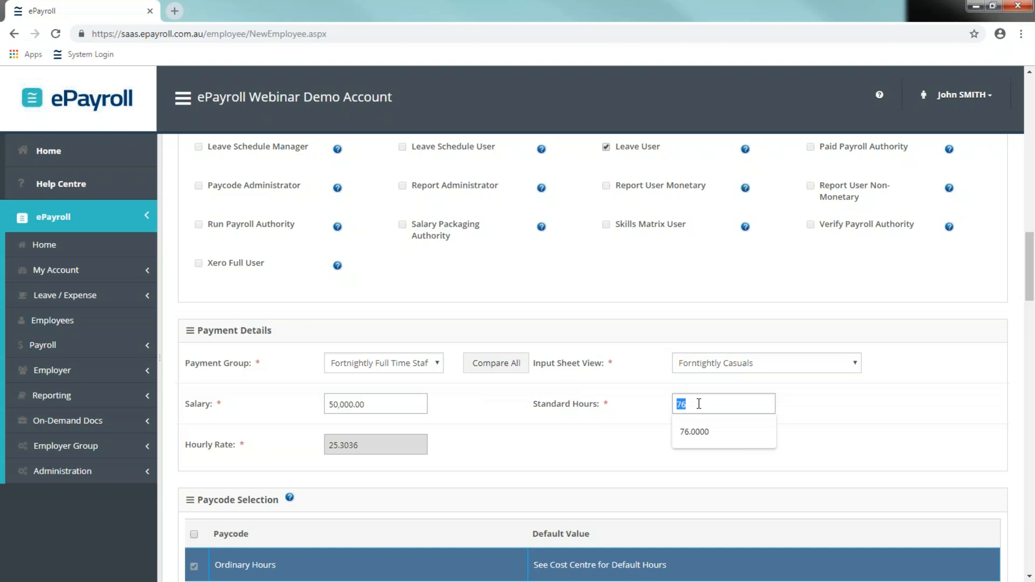
type("80")
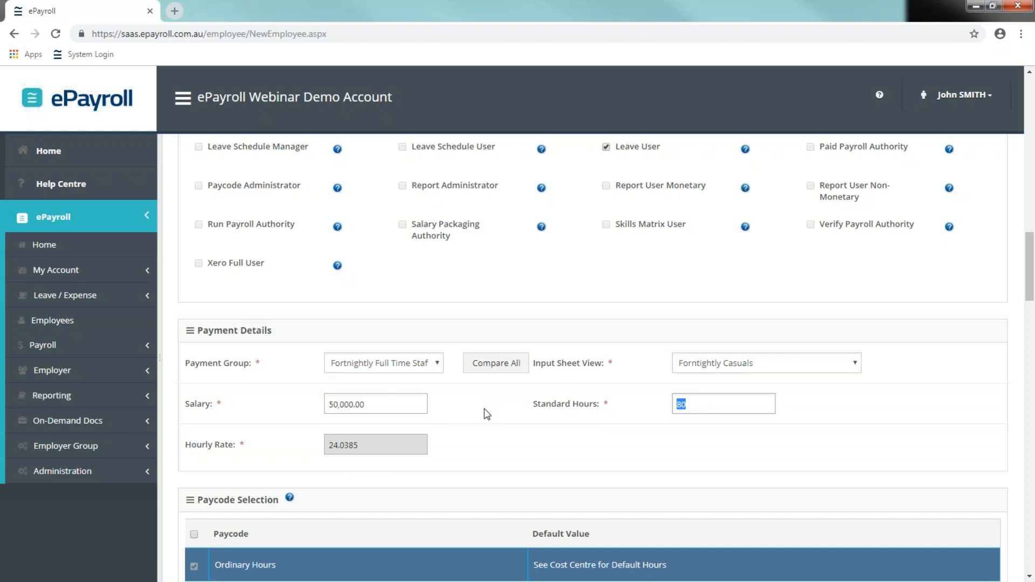
Select all paycodes at once in the Paycode Selection section and check the whole list
scroll(529, 419, "down", 5)
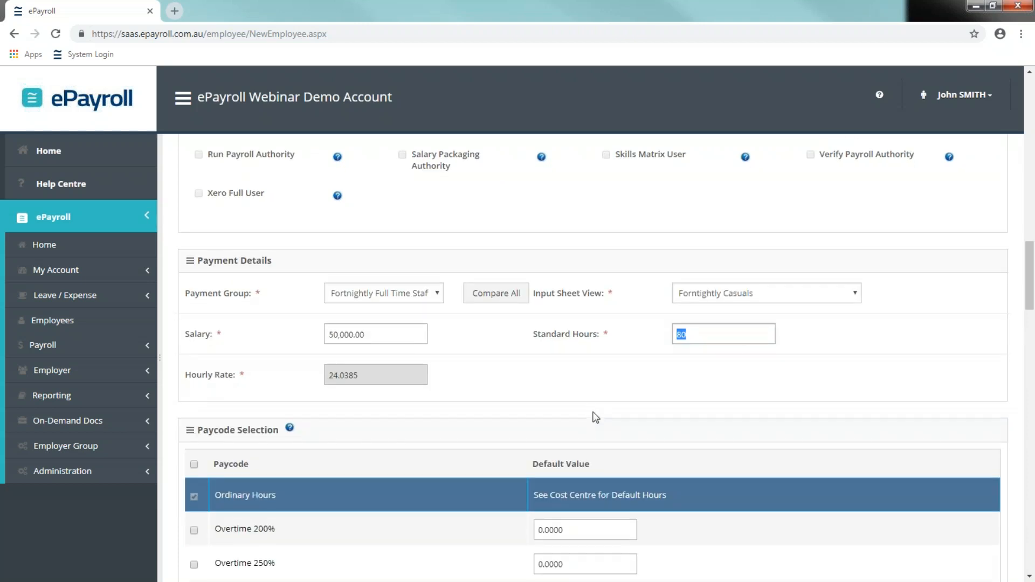
scroll(589, 410, "down", 1)
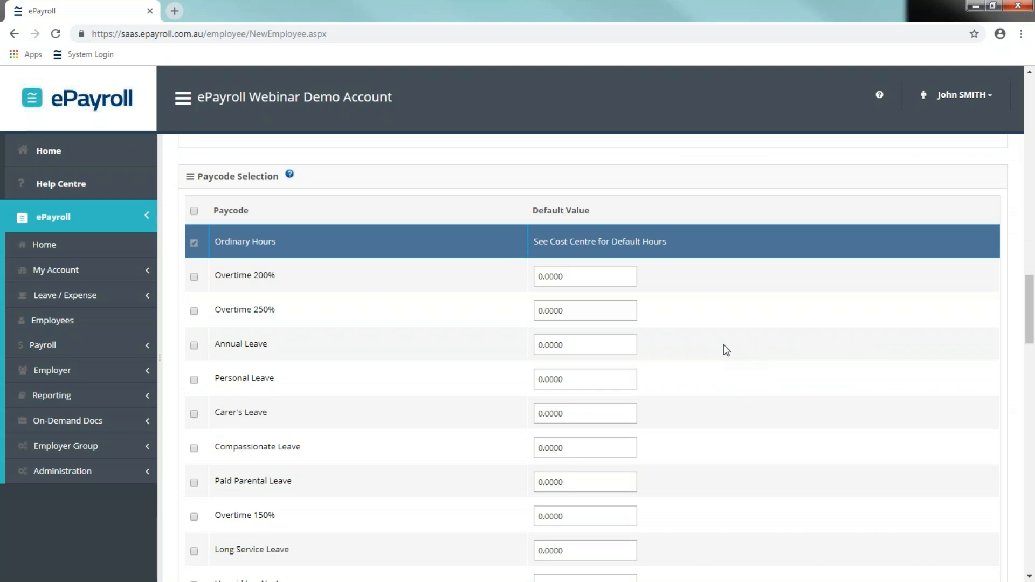
scroll(698, 387, "down", 2)
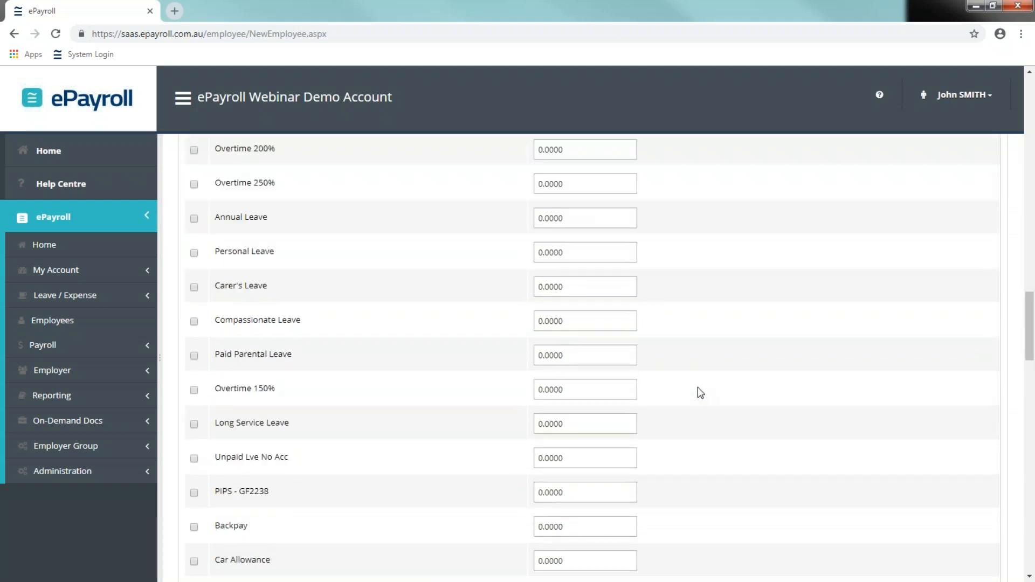
scroll(229, 212, "up", 2)
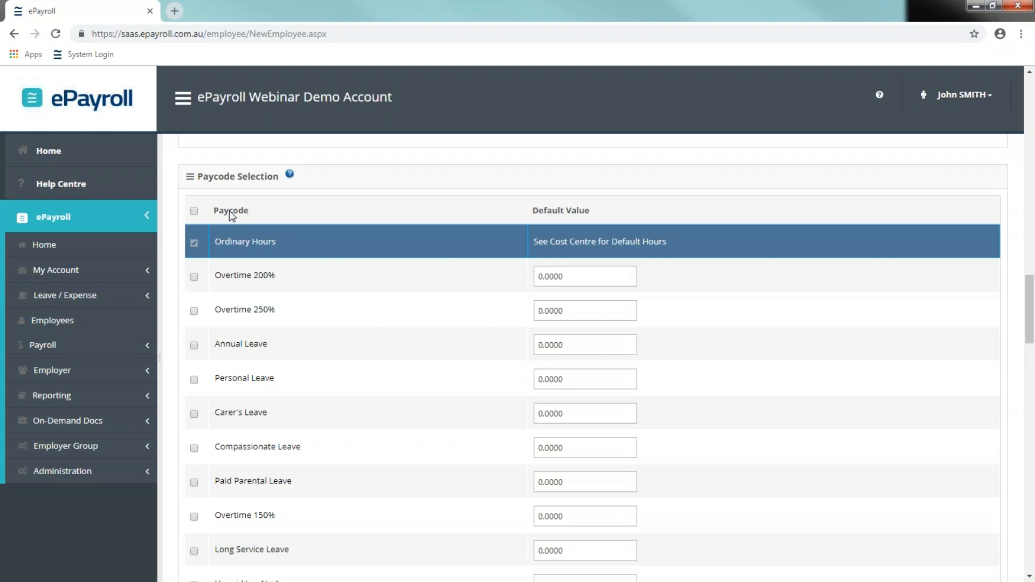
left_click(195, 212)
scroll(286, 238, "down", 3)
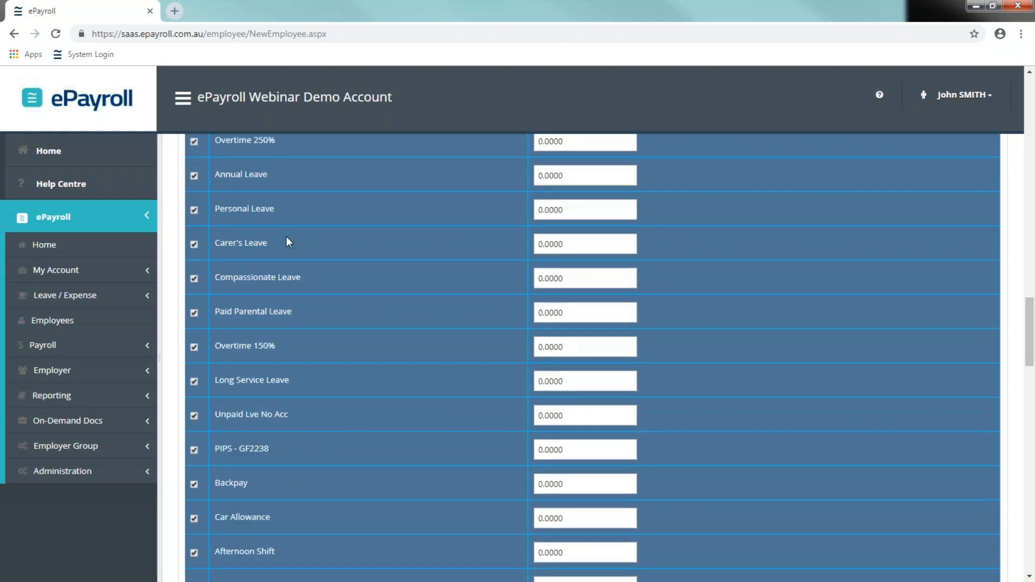
scroll(286, 236, "down", 2)
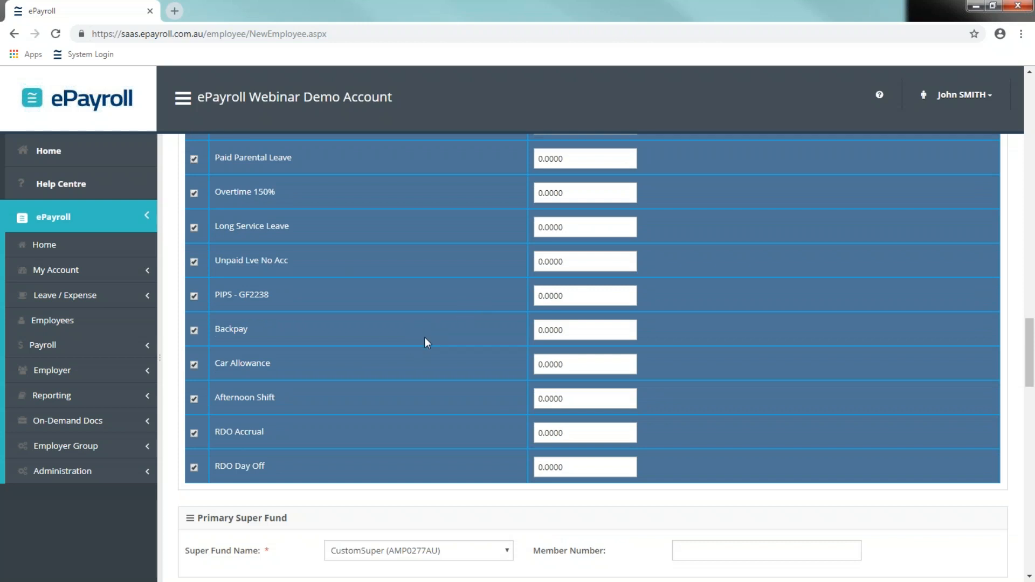
Set the default value of the Car Allowance paycode to 100
scroll(424, 338, "up", 4)
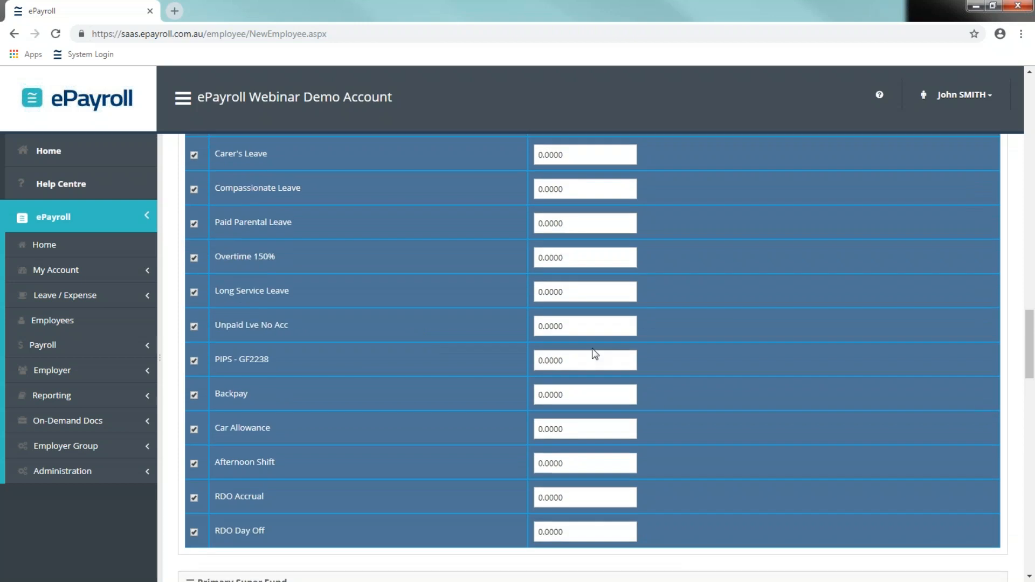
scroll(583, 212, "up", 1)
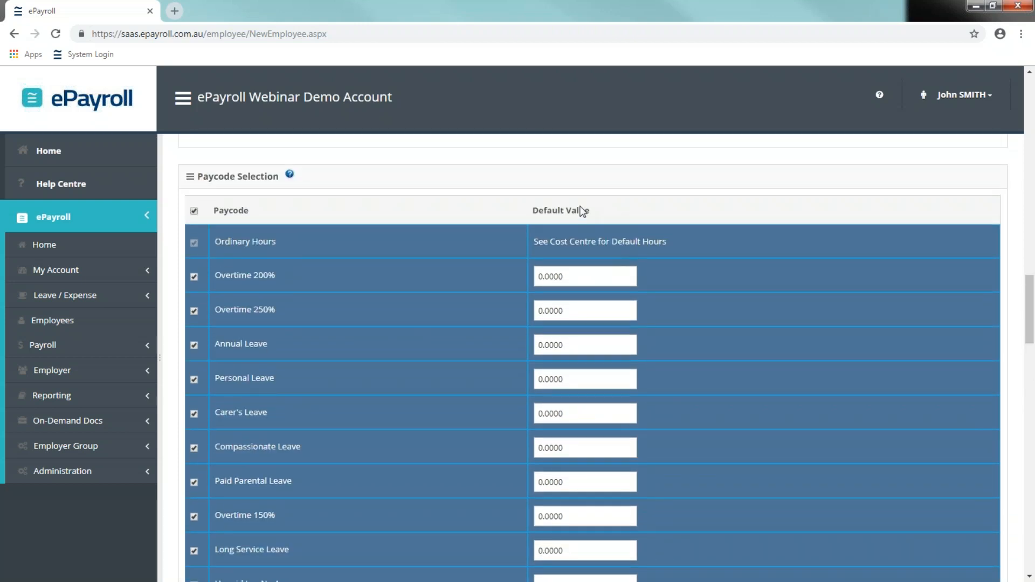
scroll(579, 236, "down", 3)
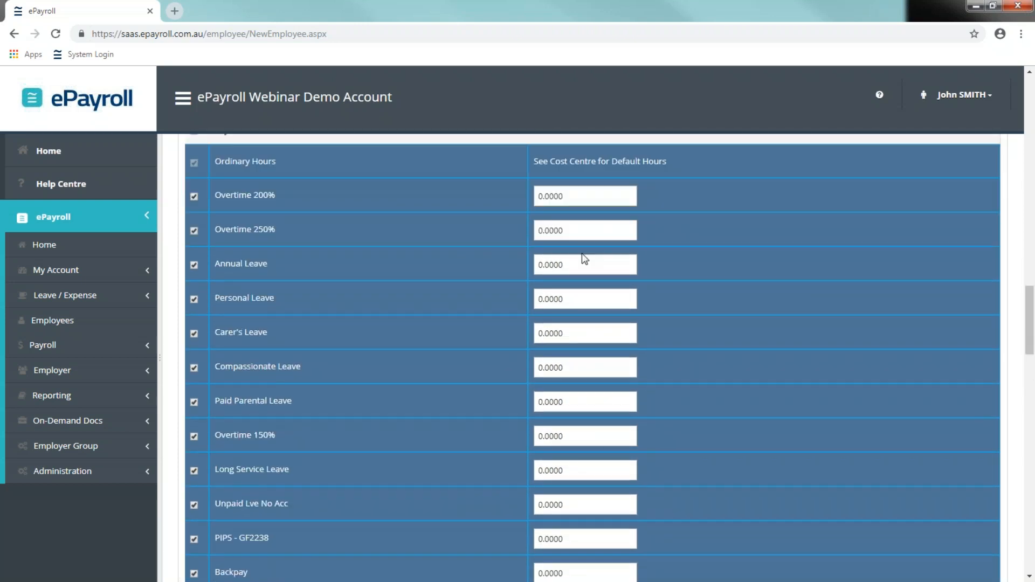
left_click(572, 494)
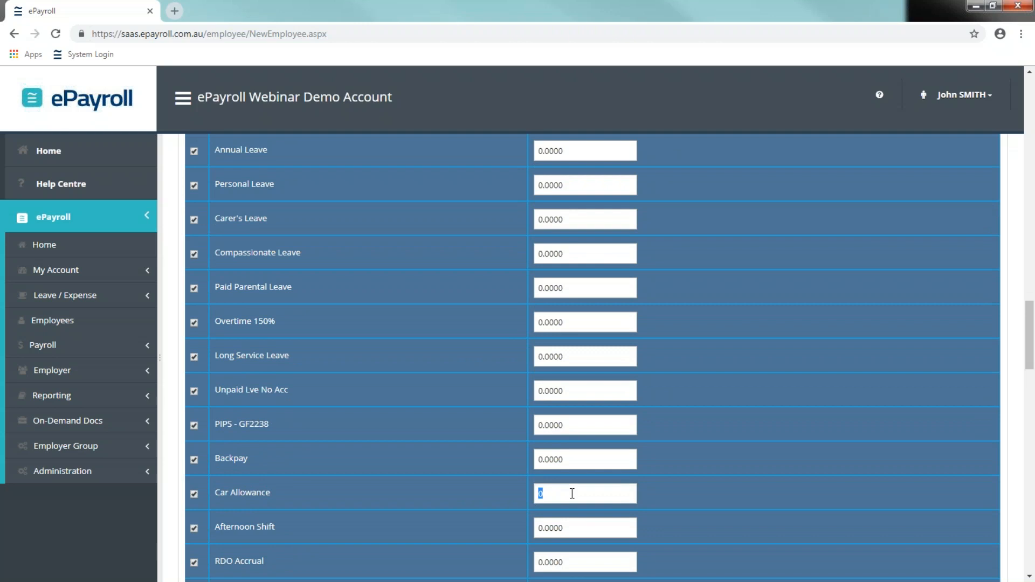
type("100")
left_click(803, 452)
Look through the funds available for the employee's primary super fund without changing the selection
scroll(724, 384, "down", 5)
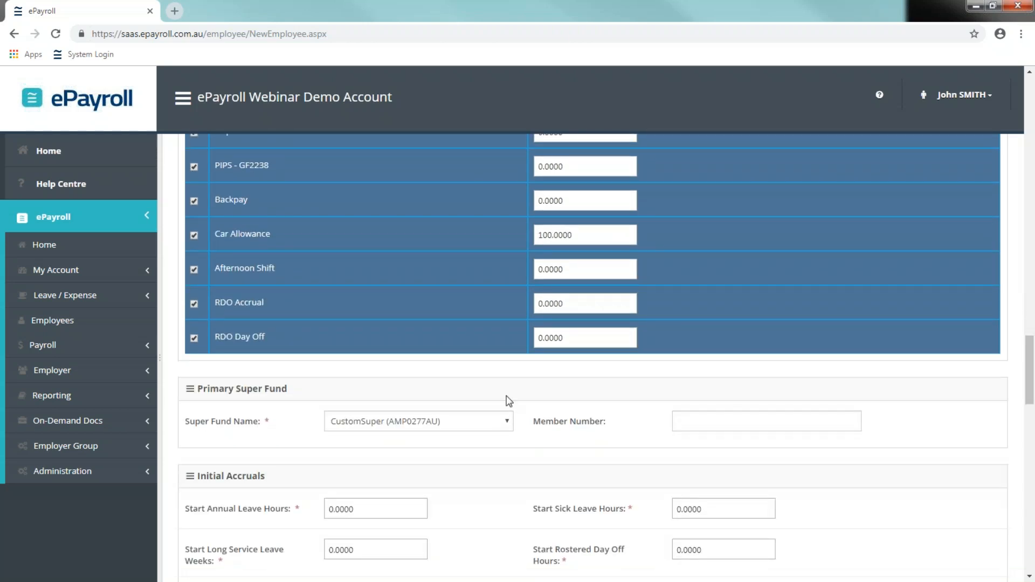
left_click(428, 426)
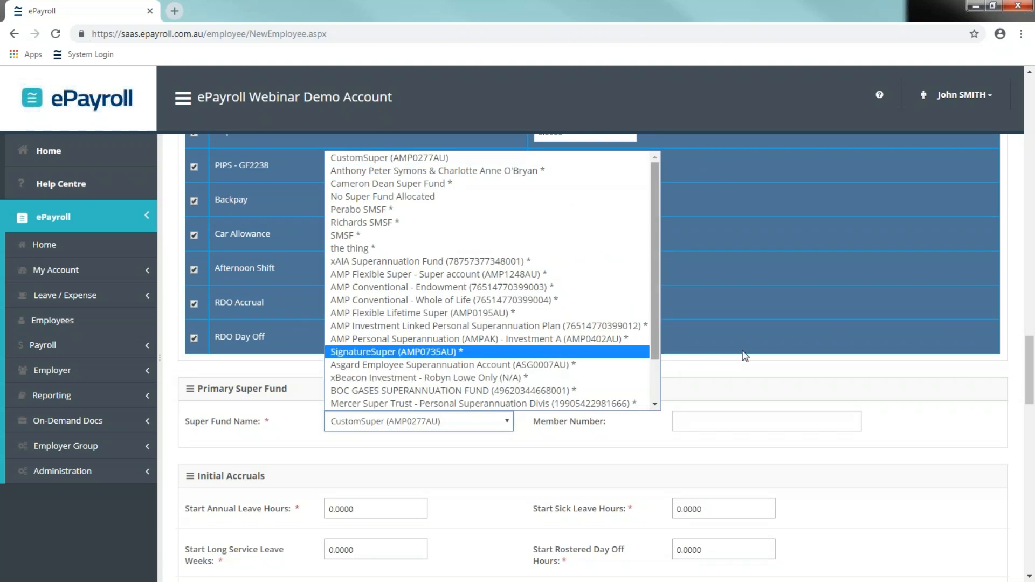
left_click_drag(658, 327, 664, 376)
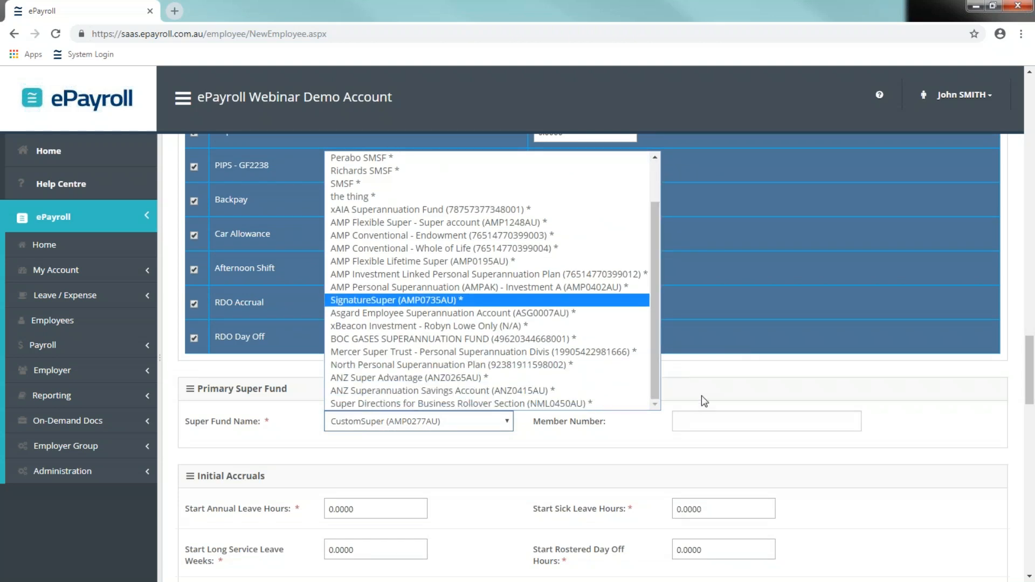
left_click(705, 401)
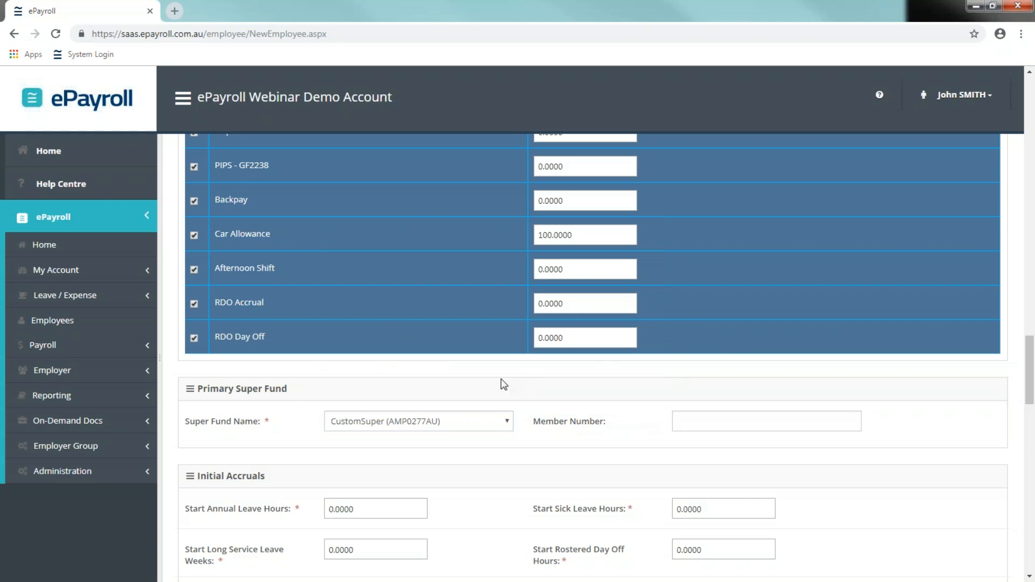
Set the start annual leave hours to 40 in the initial accruals
scroll(475, 374, "down", 1)
scroll(475, 374, "down", 2)
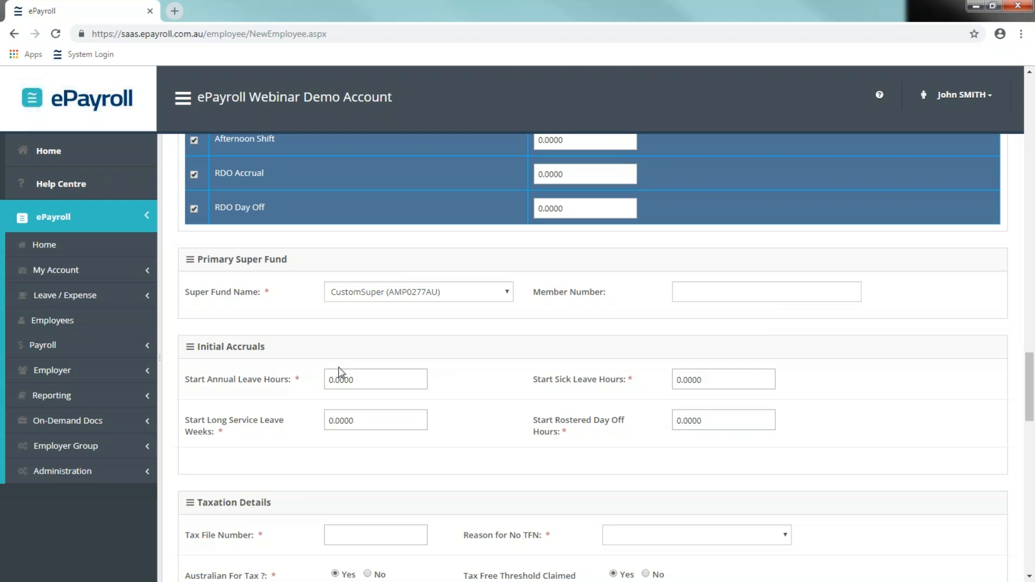
left_click(353, 376)
type("40")
left_click(463, 388)
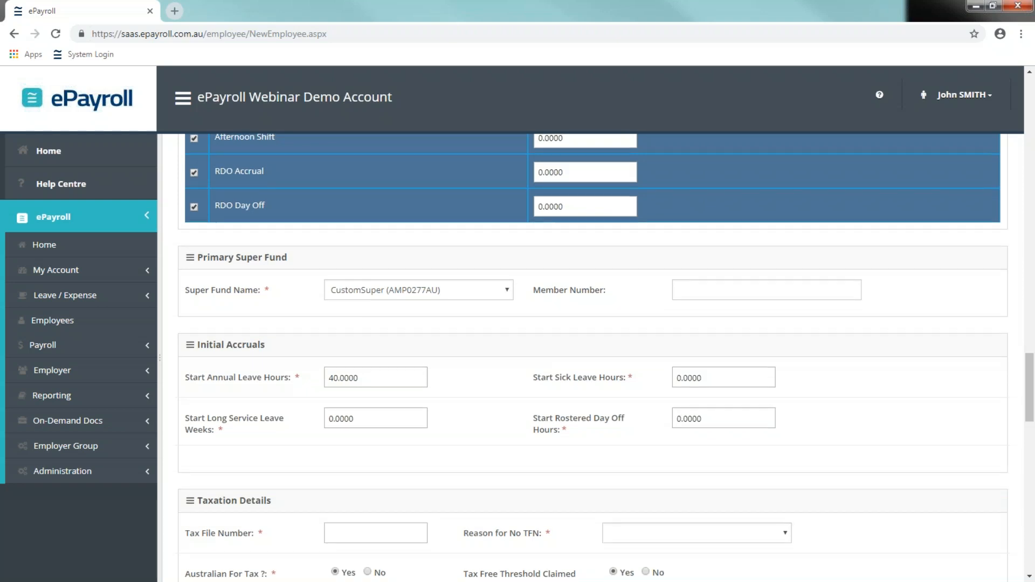
Review the Taxation Details, PAYG Variation, Tax Rebates and payment method sections of the new employee form
scroll(374, 371, "down", 4)
scroll(526, 355, "down", 1)
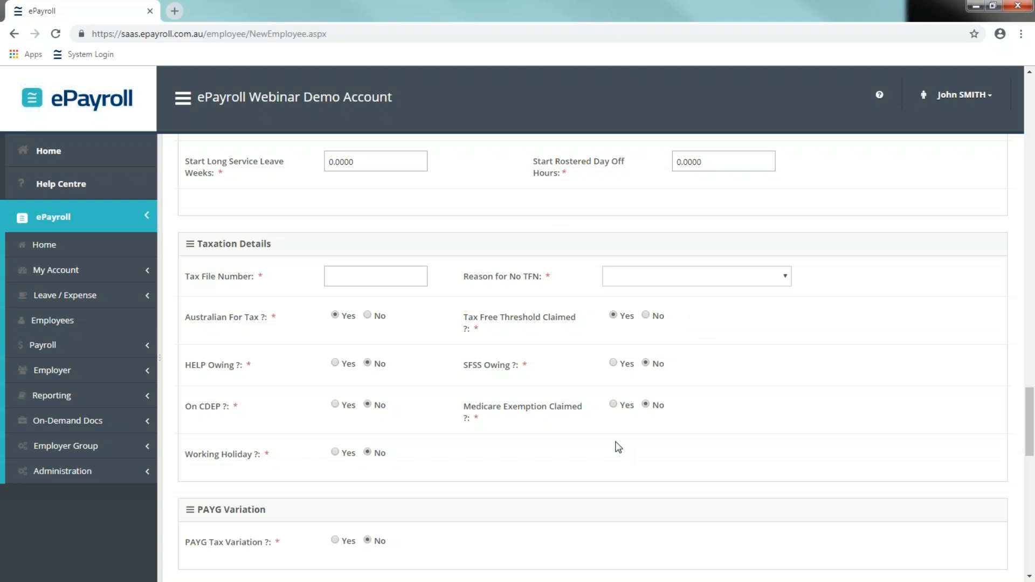
left_click(337, 275)
scroll(684, 333, "down", 2)
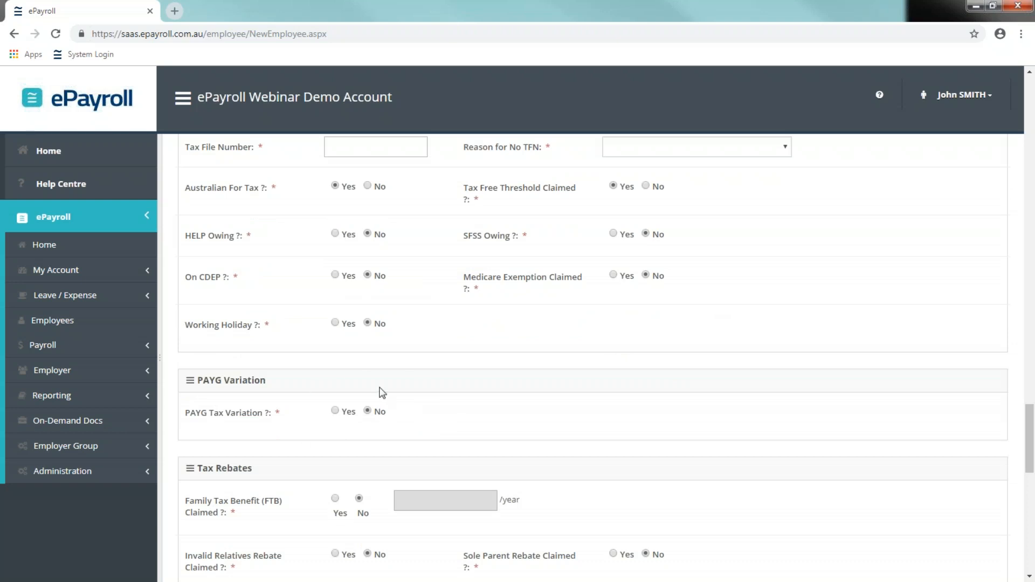
scroll(362, 397, "down", 5)
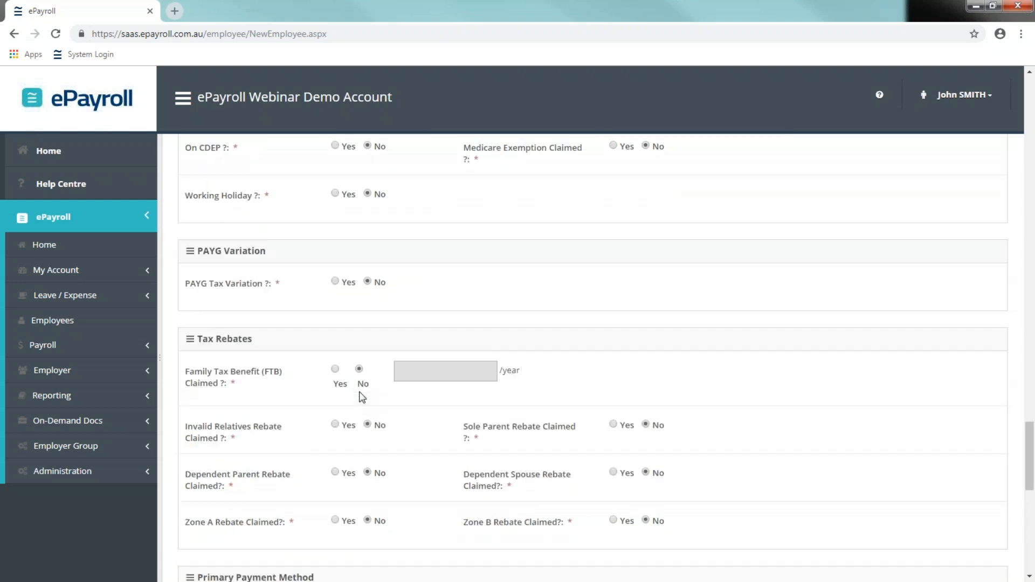
scroll(361, 398, "down", 3)
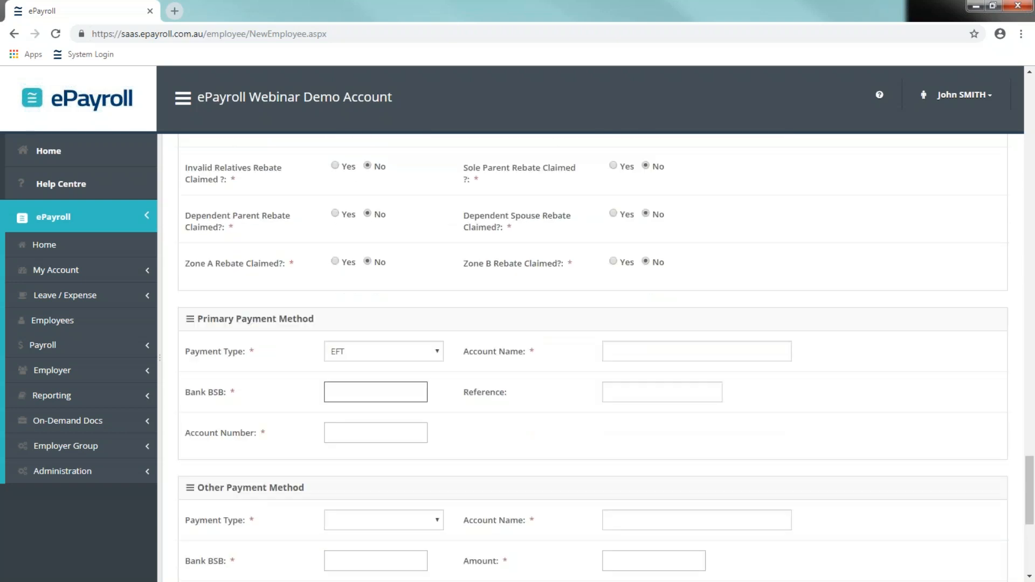
scroll(361, 397, "down", 1)
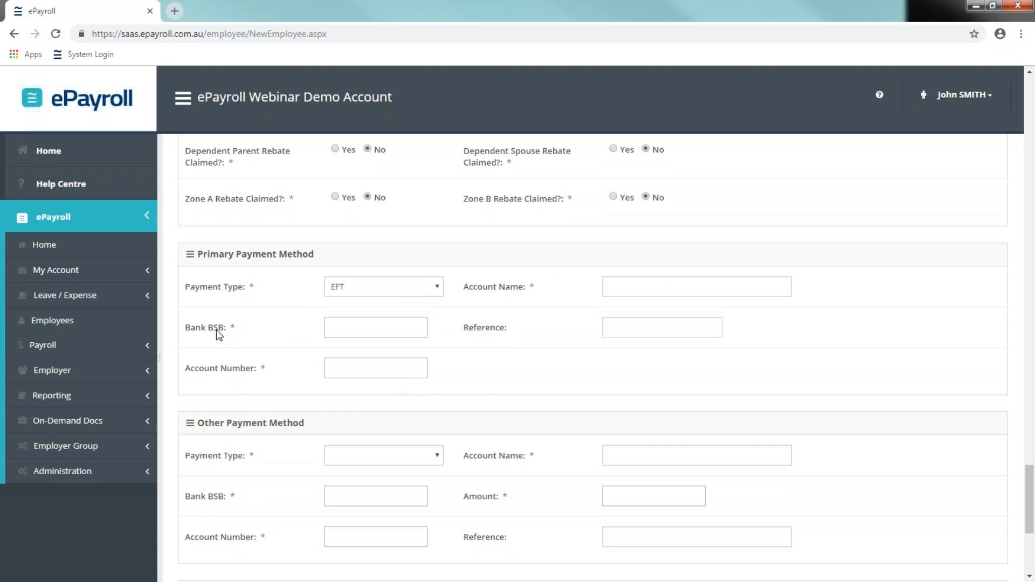
left_click(339, 333)
scroll(339, 333, "down", 1)
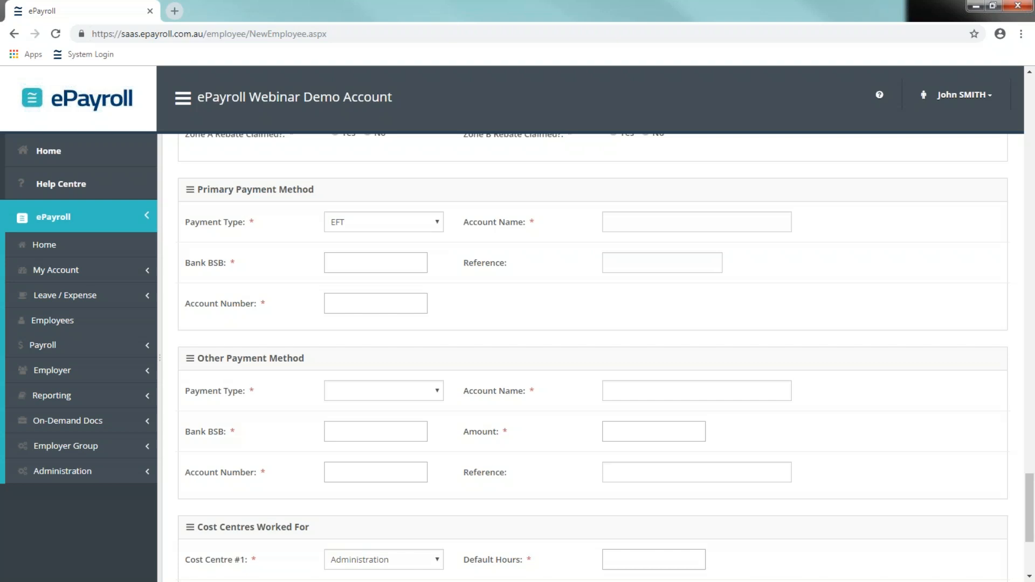
Set Cost Centre #1 to Front of House with 80 default hours
scroll(451, 305, "down", 3)
scroll(418, 277, "down", 1)
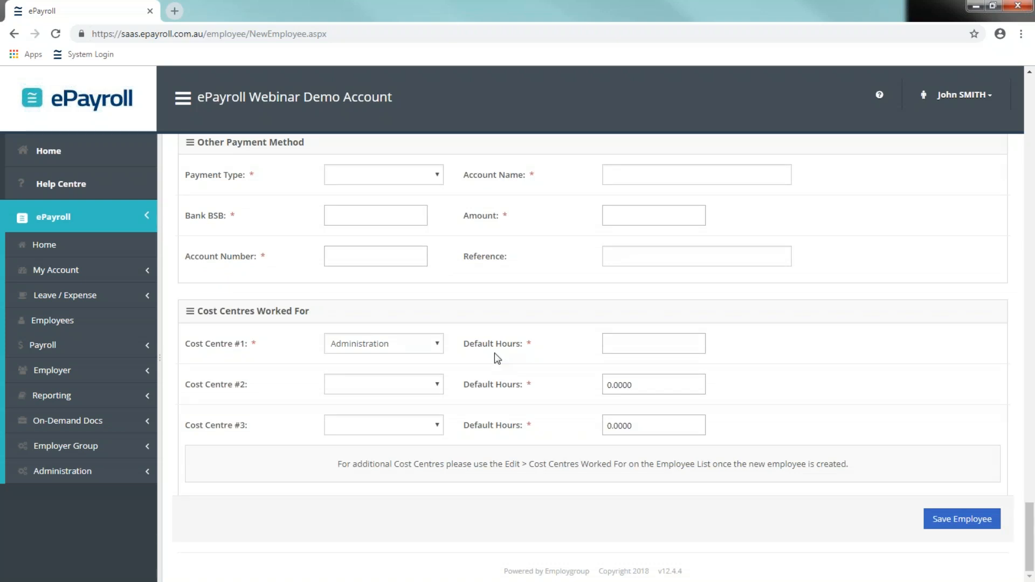
left_click(427, 345)
left_click(419, 186)
left_click(621, 346)
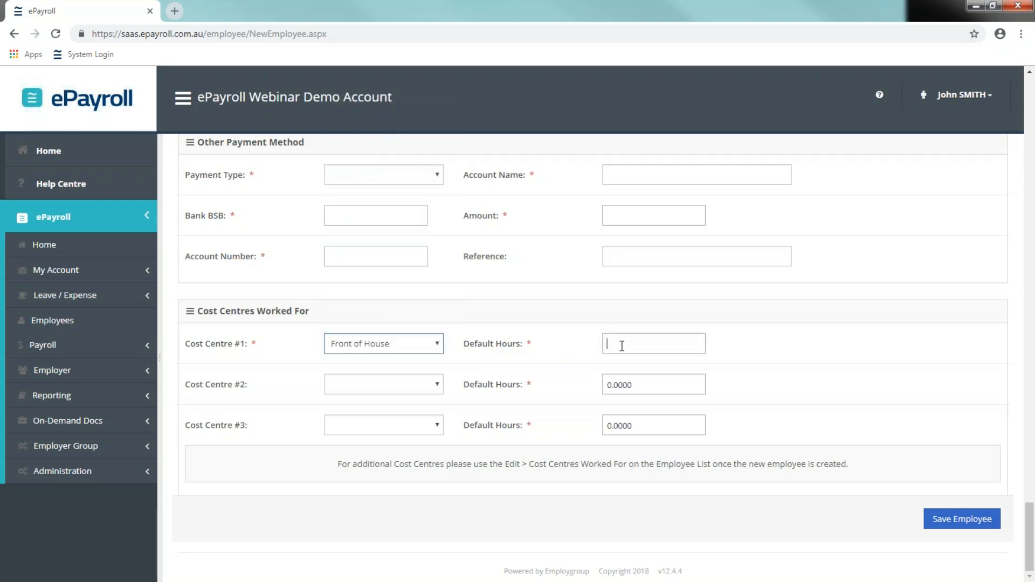
type("80")
left_click(779, 328)
scroll(839, 489, "up", 1)
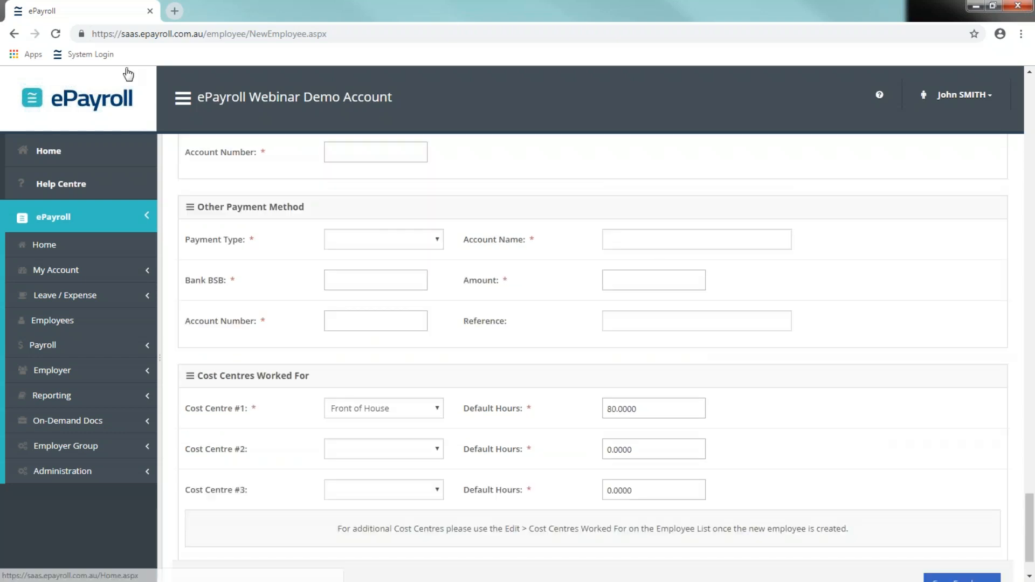
Open the system login page and sign in to the employee's self-service account
left_click(91, 54)
left_click(495, 247)
left_click(559, 377)
left_click(562, 322)
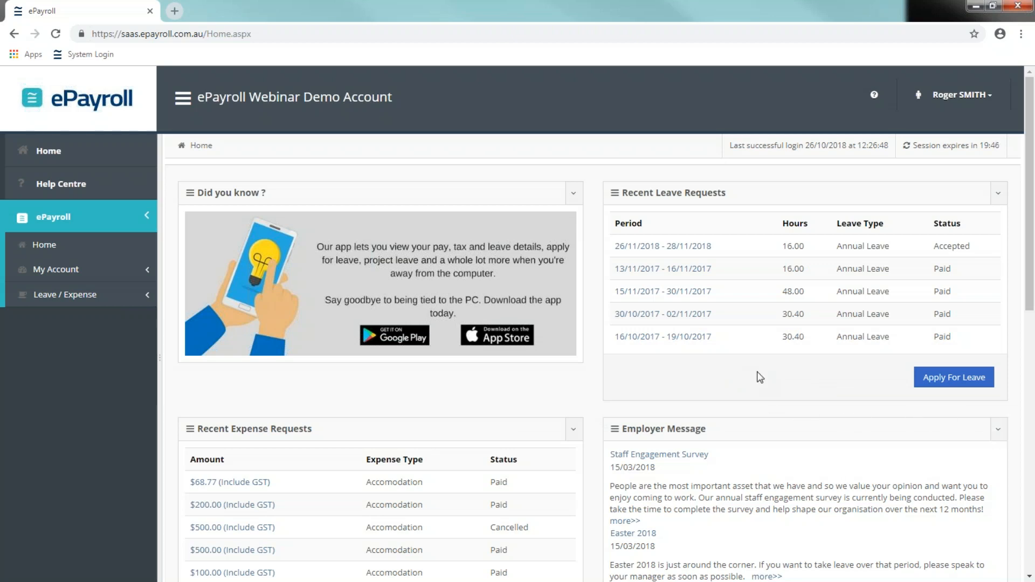
Look over the employee home page's recent leave requests, expense requests, employer messages and payslips
scroll(759, 376, "down", 1)
scroll(759, 376, "down", 1)
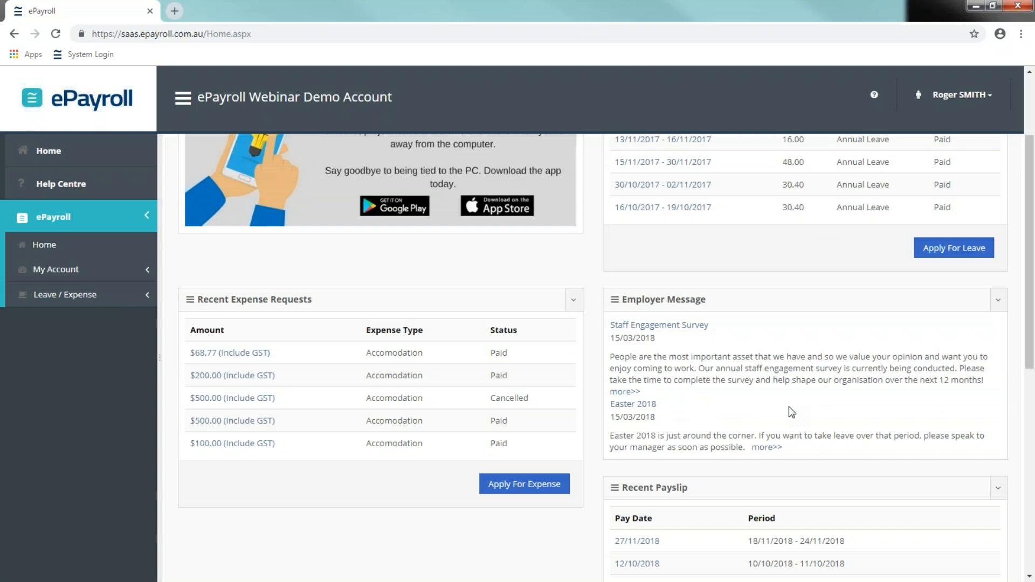
scroll(825, 426, "down", 1)
scroll(863, 434, "down", 1)
scroll(922, 423, "up", 2)
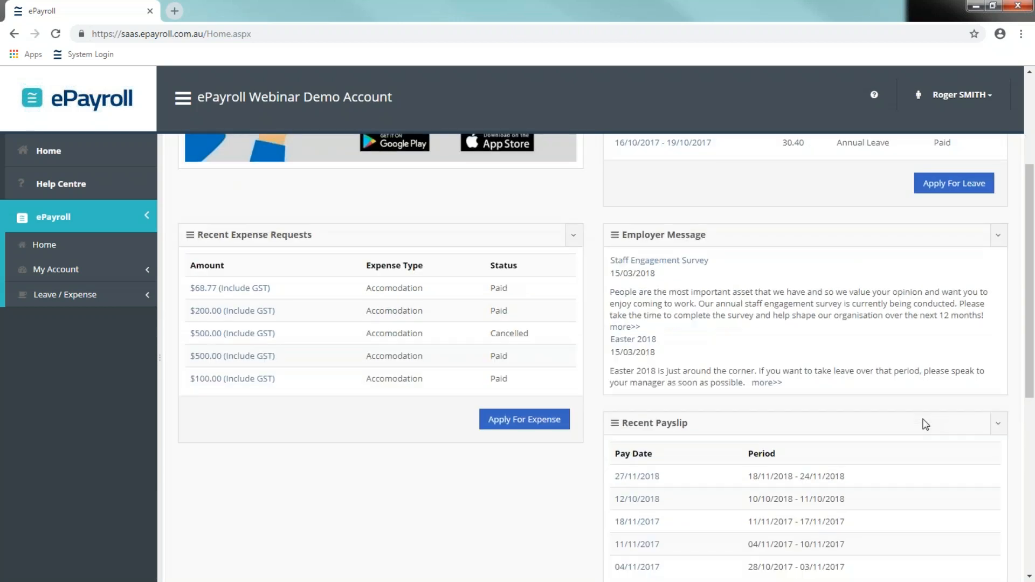
scroll(847, 402, "up", 3)
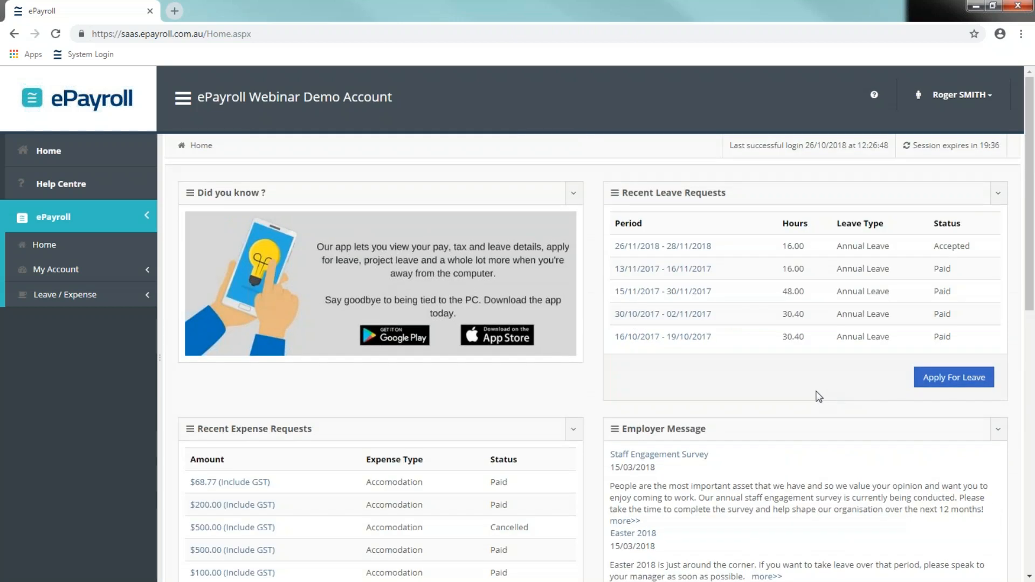
scroll(818, 397, "down", 1)
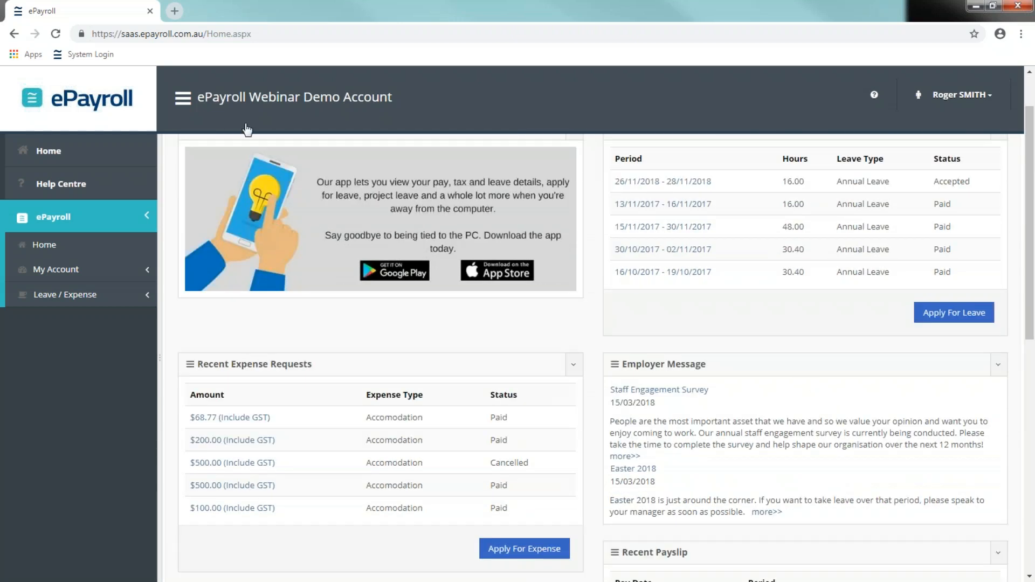
Open the My Account Home page and review its roles, payment, super, taxation, payment method, cost centre and document sections
left_click(73, 271)
left_click(68, 292)
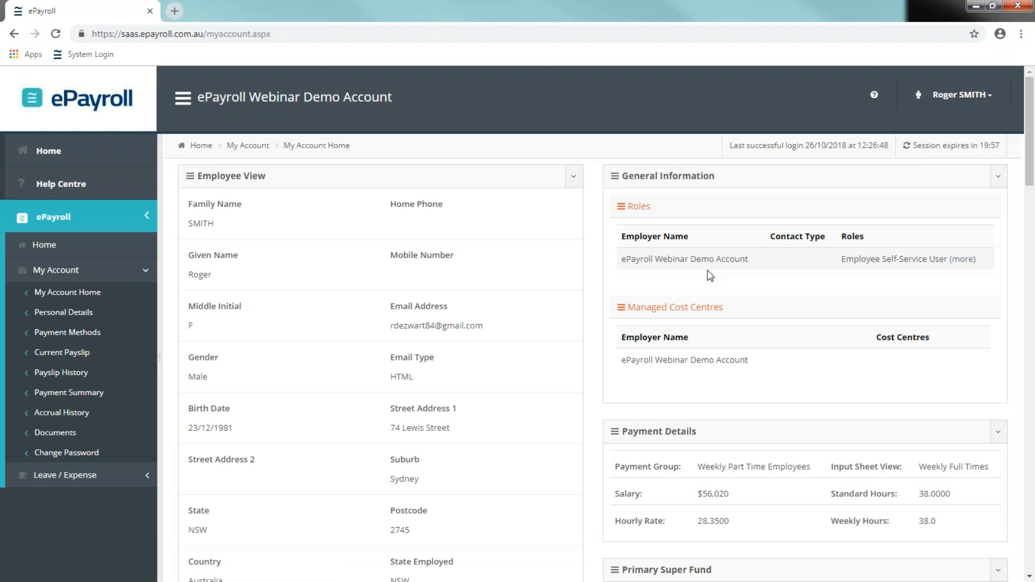
scroll(710, 277, "down", 1)
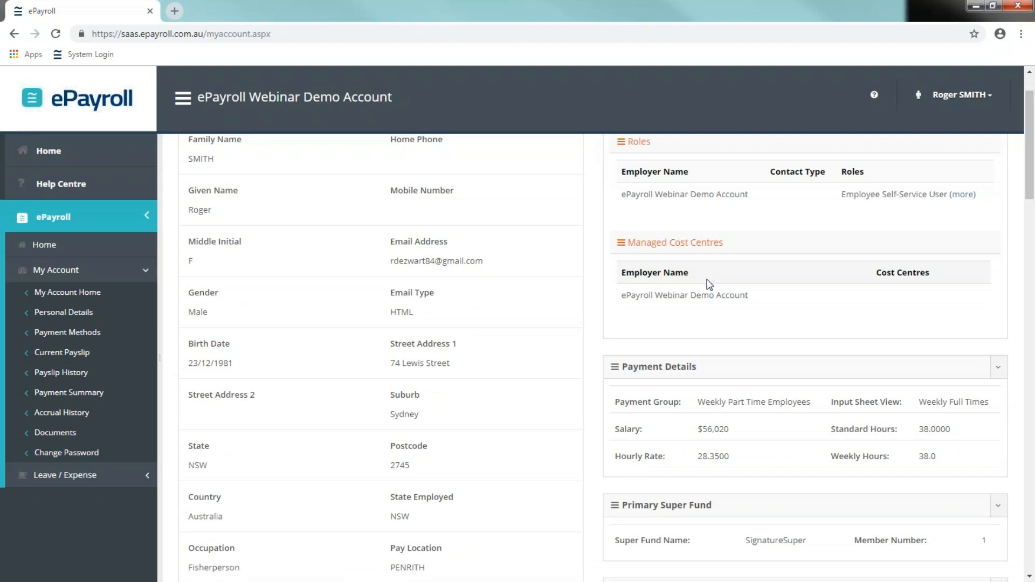
scroll(811, 300, "down", 5)
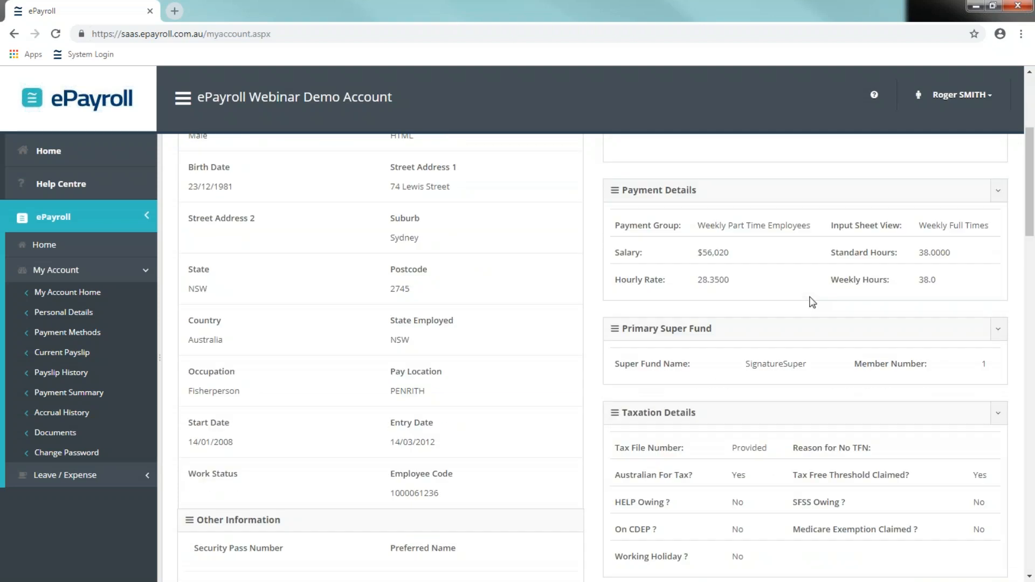
scroll(811, 302, "down", 2)
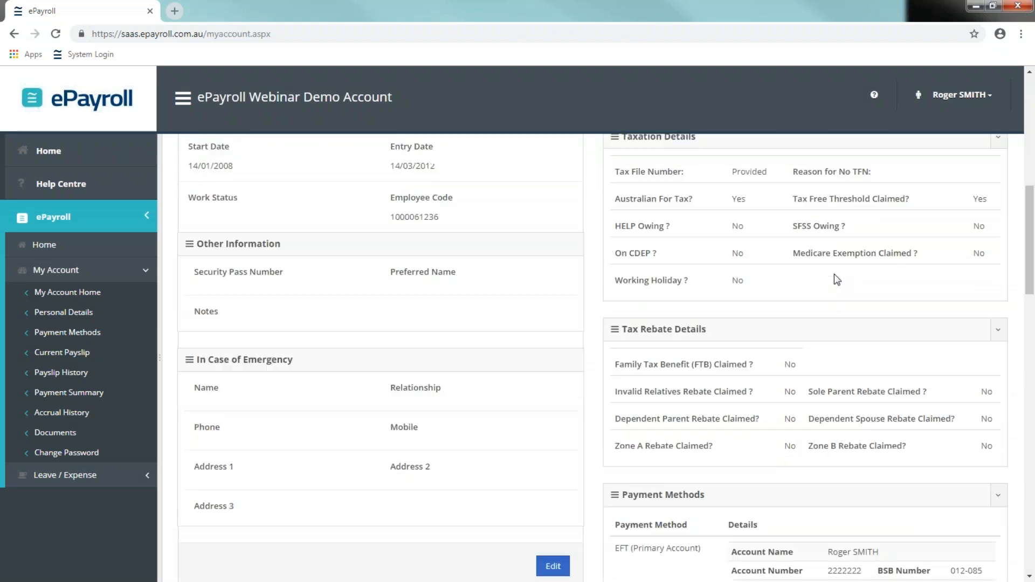
scroll(840, 210, "down", 3)
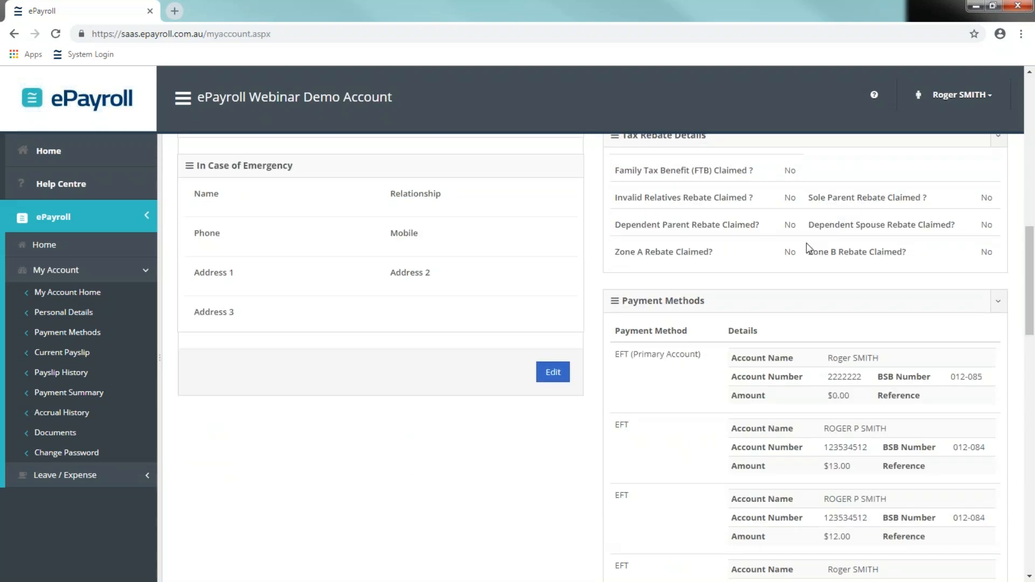
scroll(806, 264, "down", 3)
scroll(803, 267, "down", 5)
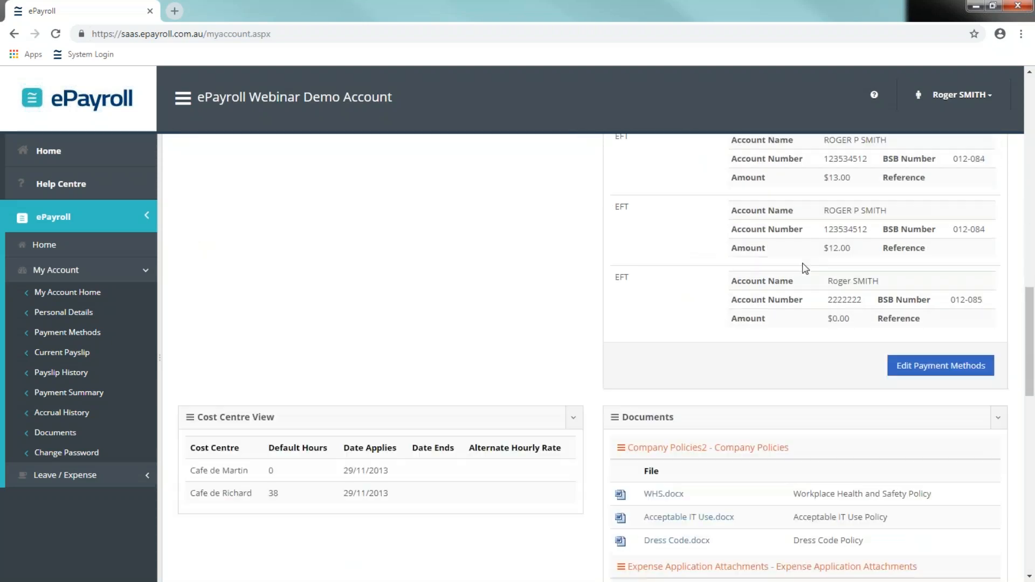
Open the employee's Personal Details page and review the contact, emergency, About Me and Web Roles sections
left_click(81, 314)
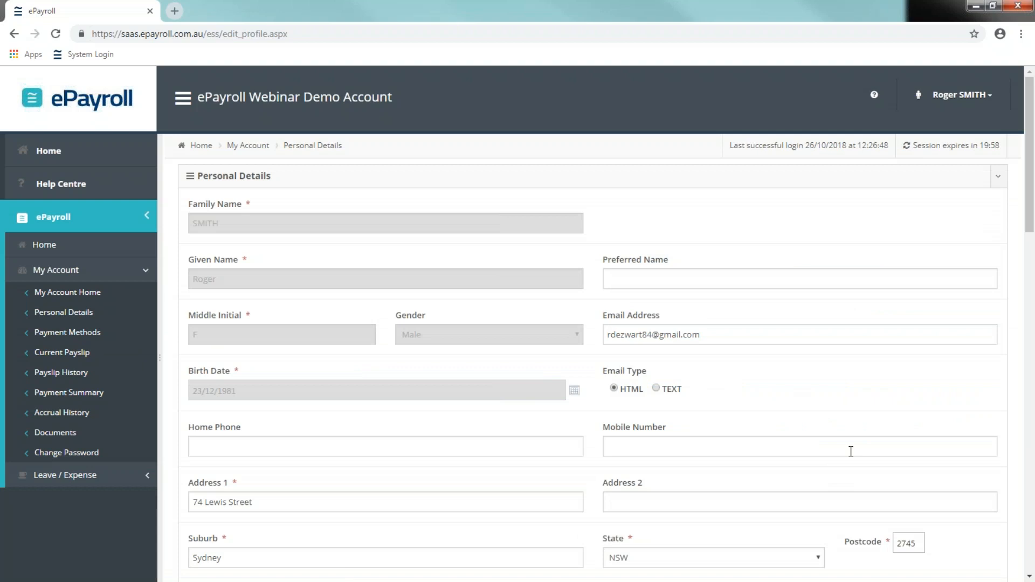
scroll(734, 326, "down", 1)
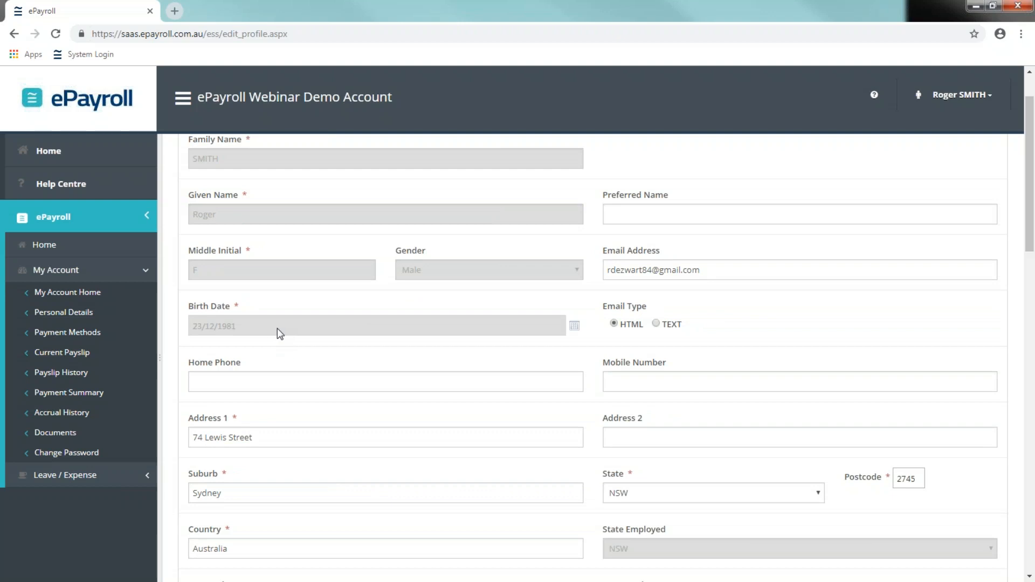
scroll(316, 330, "down", 3)
scroll(306, 347, "down", 5)
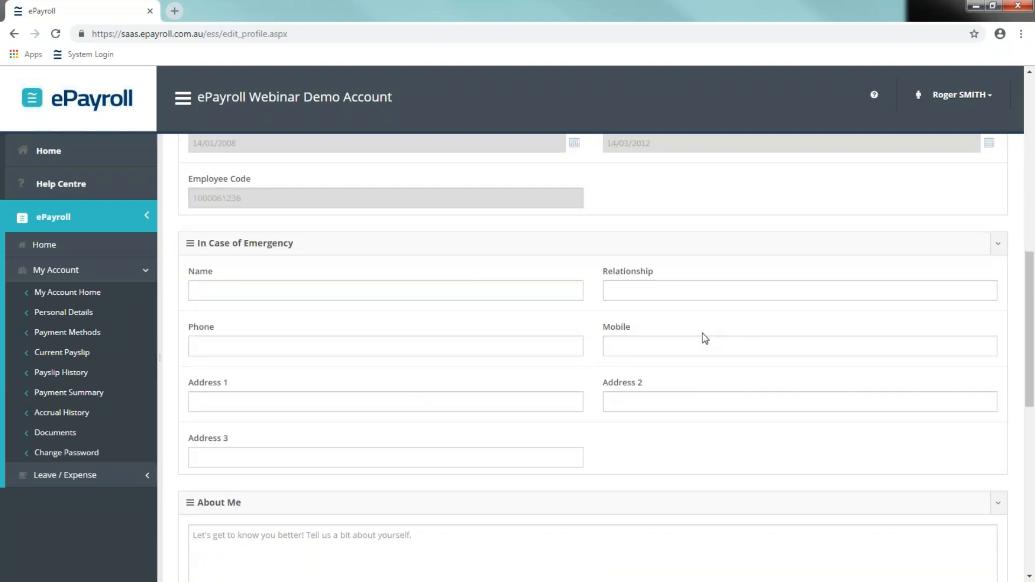
scroll(706, 338, "down", 4)
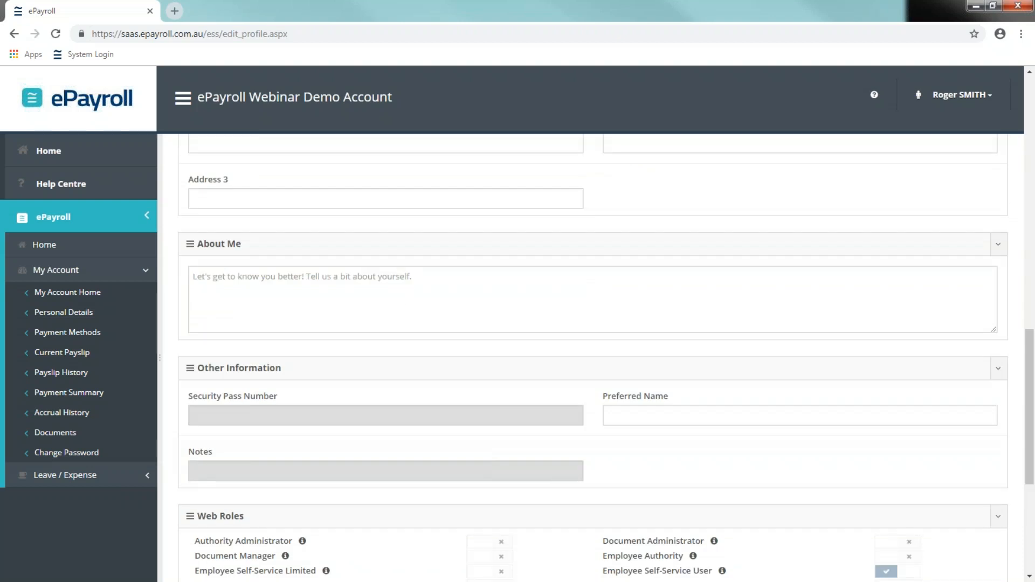
scroll(383, 320, "down", 4)
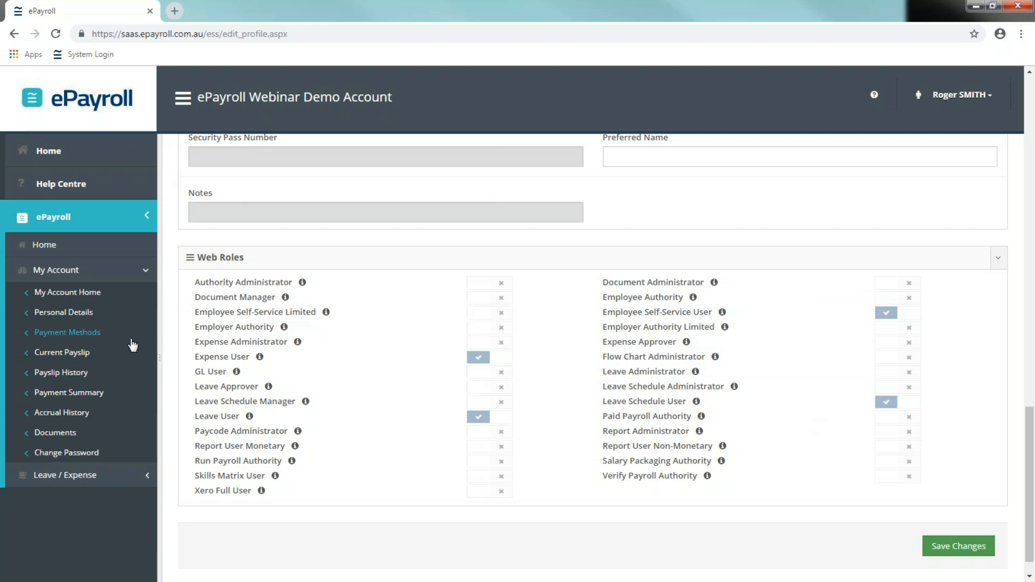
Open the Payment Methods page, review the add and edit sections, and open the primary EFT account for editing
left_click(77, 336)
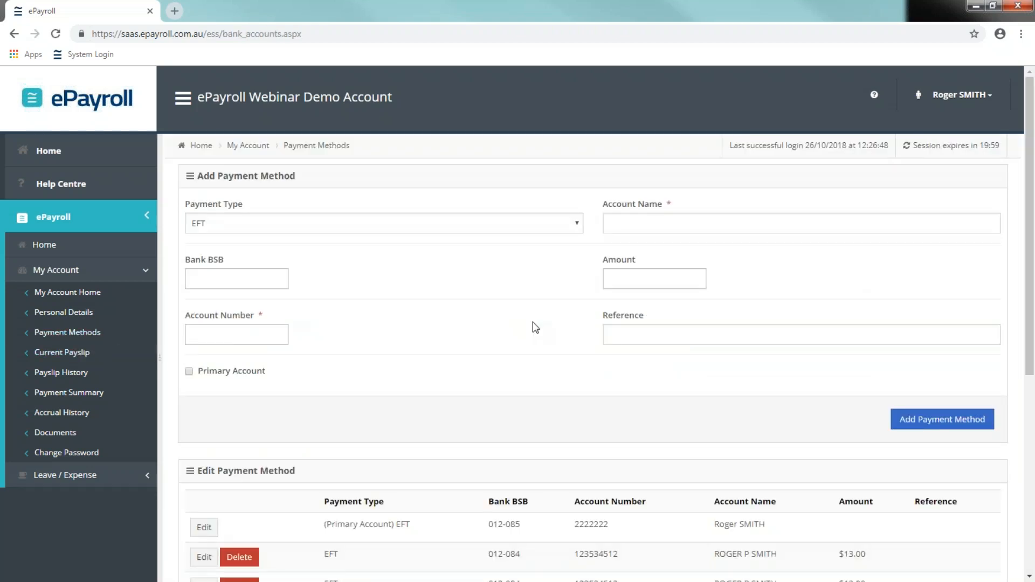
scroll(532, 322, "down", 3)
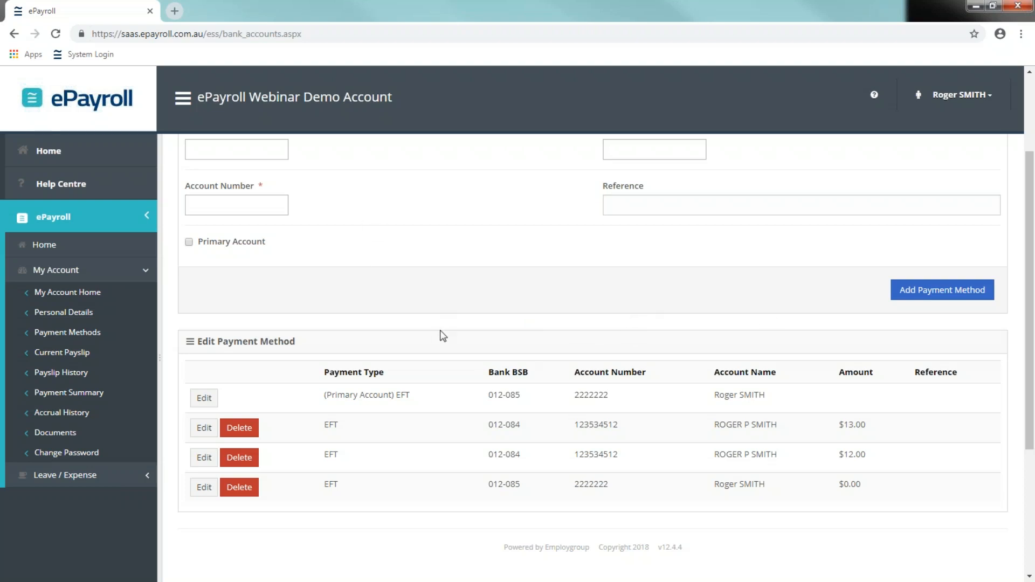
scroll(442, 336, "up", 1)
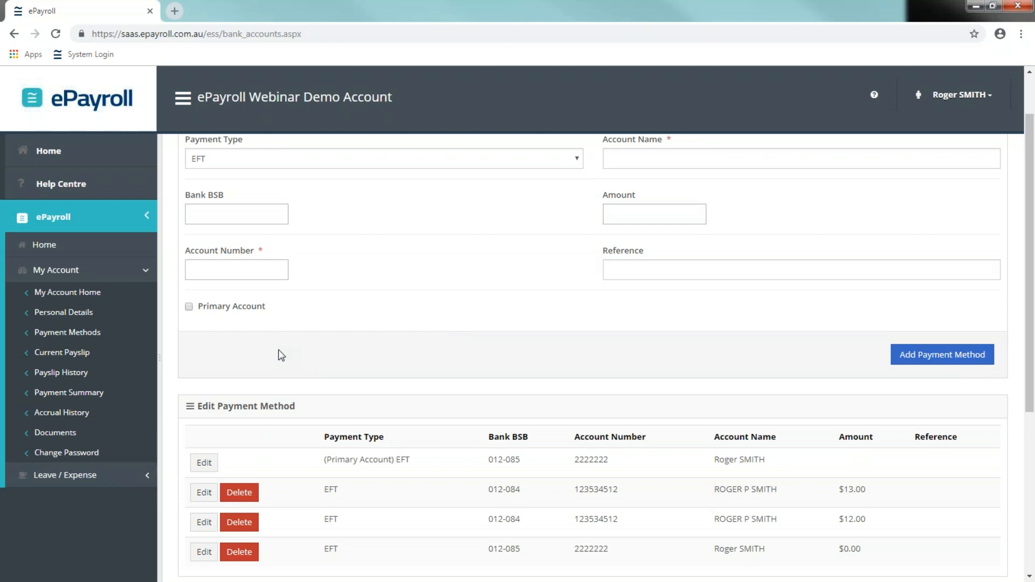
left_click(200, 456)
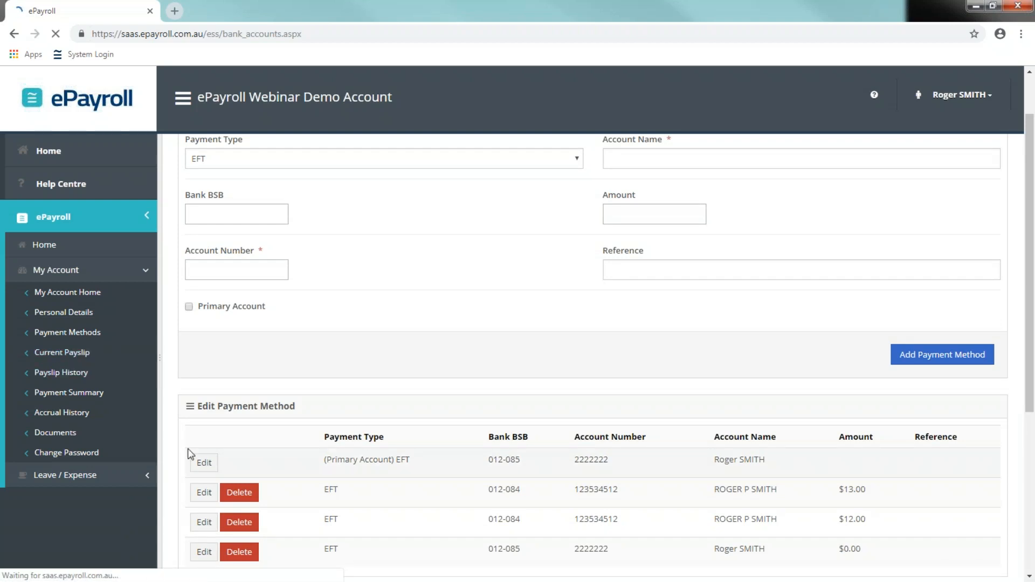
Open the current payslip and the Payslip History page, and check the selectable financial years while keeping 2018 - 2019
left_click(120, 381)
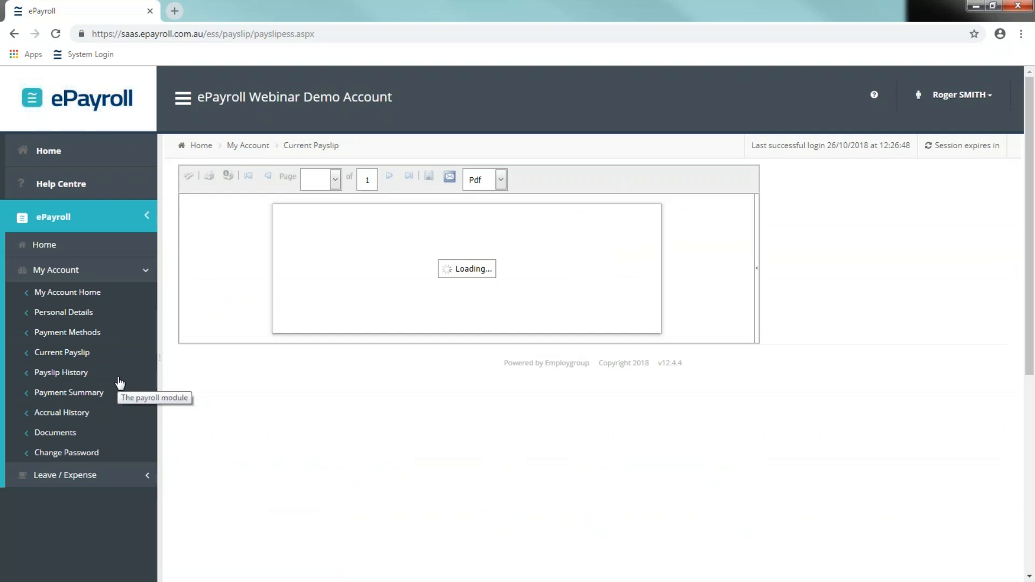
left_click(56, 372)
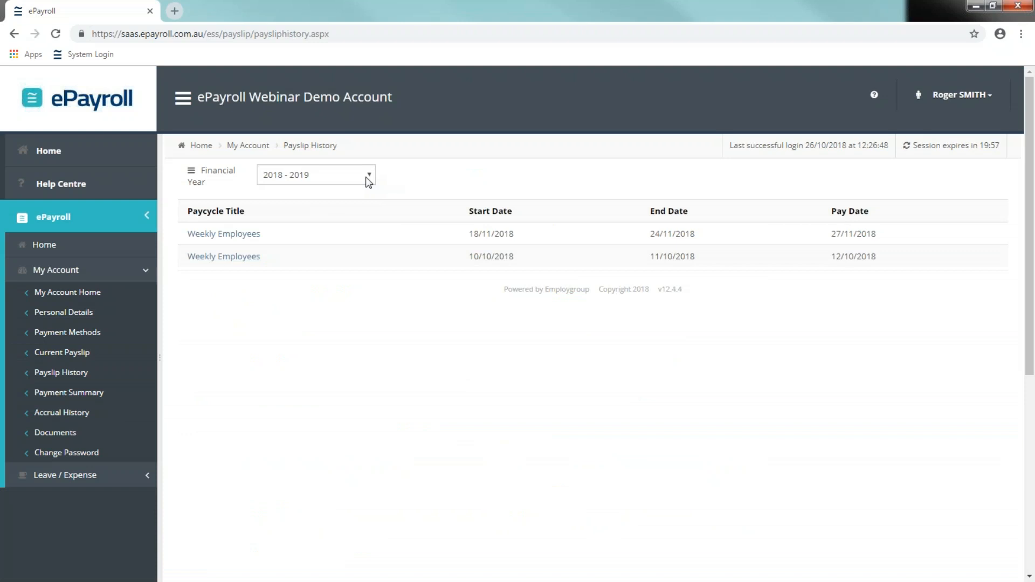
left_click(370, 178)
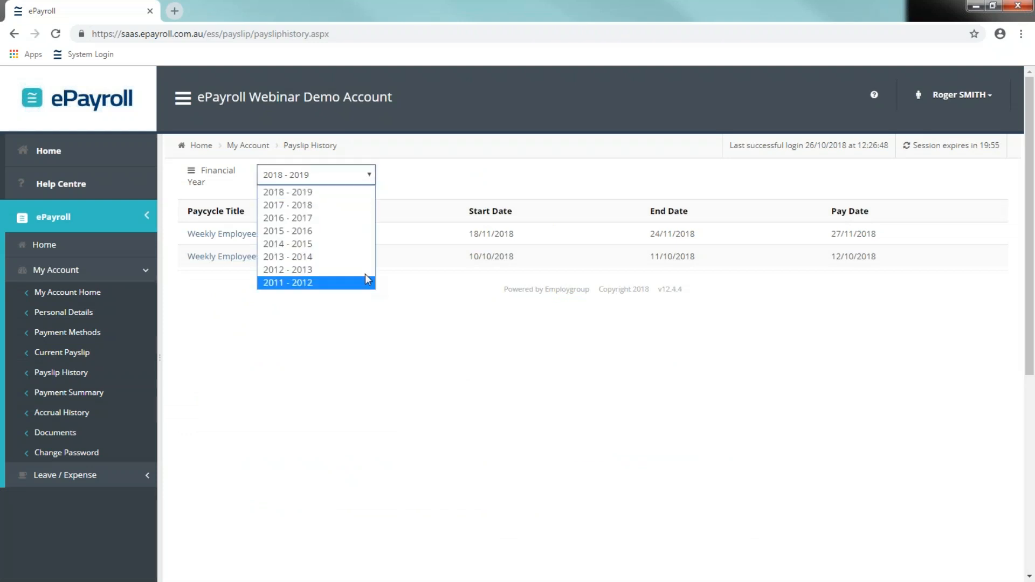
left_click(434, 178)
Open the Weekly Employees payslip with pay date 27/11/2018 and examine its earnings, payment methods and leave entitlements
left_click(238, 234)
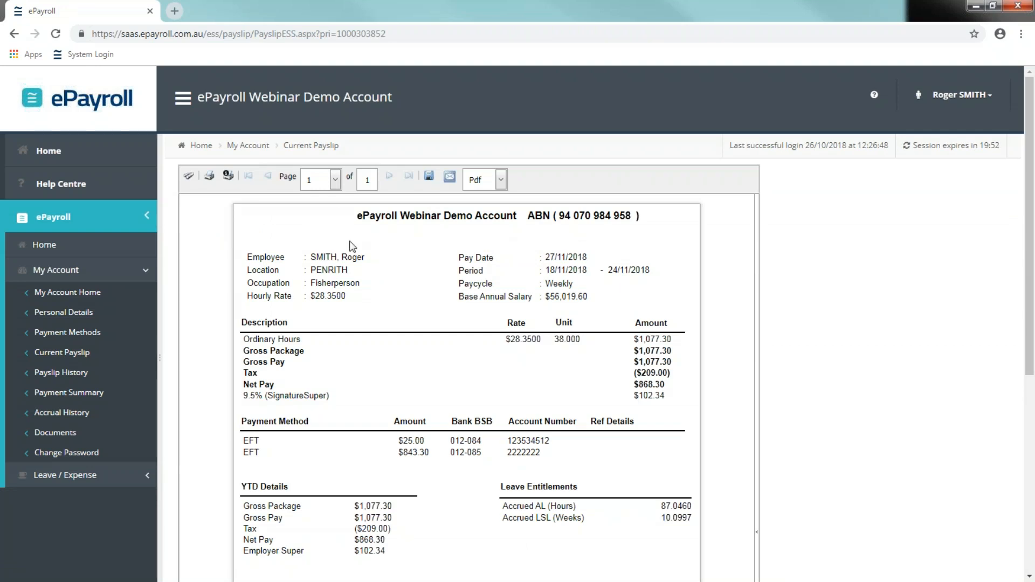
scroll(363, 309, "down", 1)
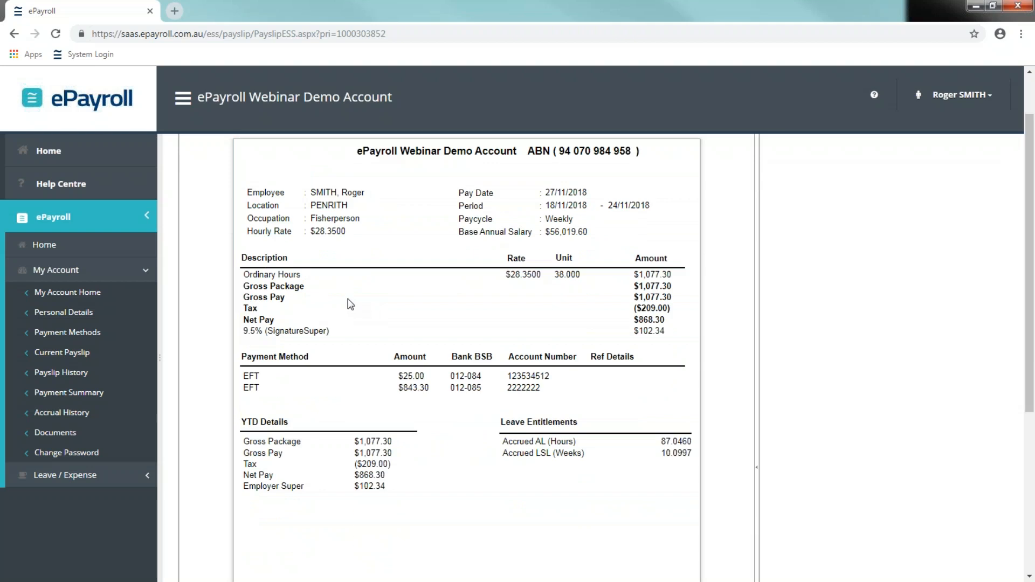
left_click_drag(243, 273, 332, 290)
left_click(332, 289)
scroll(615, 303, "down", 1)
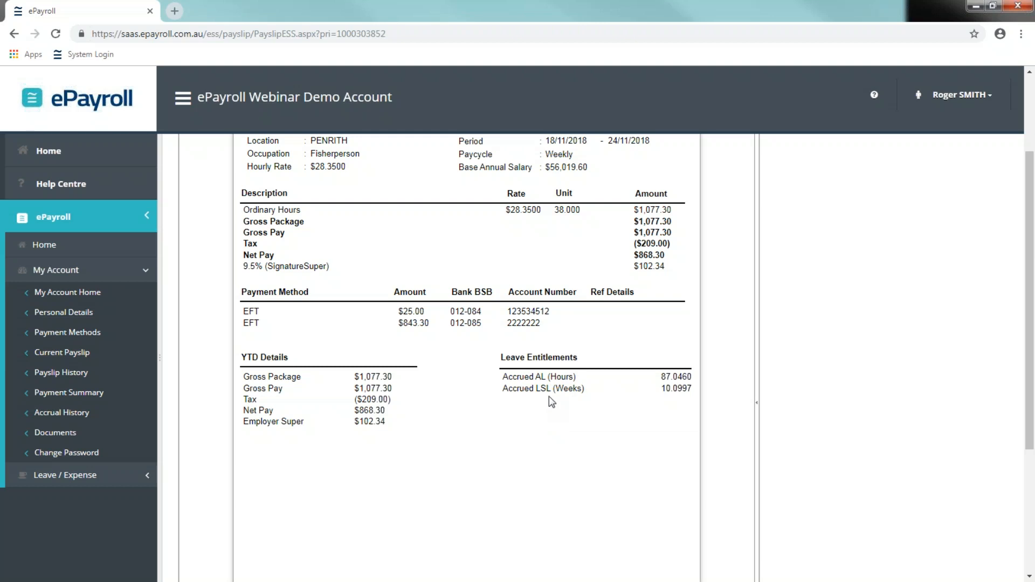
Open the Payment Summary page, check the selectable financial years while keeping 2017 - 2018, and review the PAYG payment summary
scroll(555, 405, "up", 3)
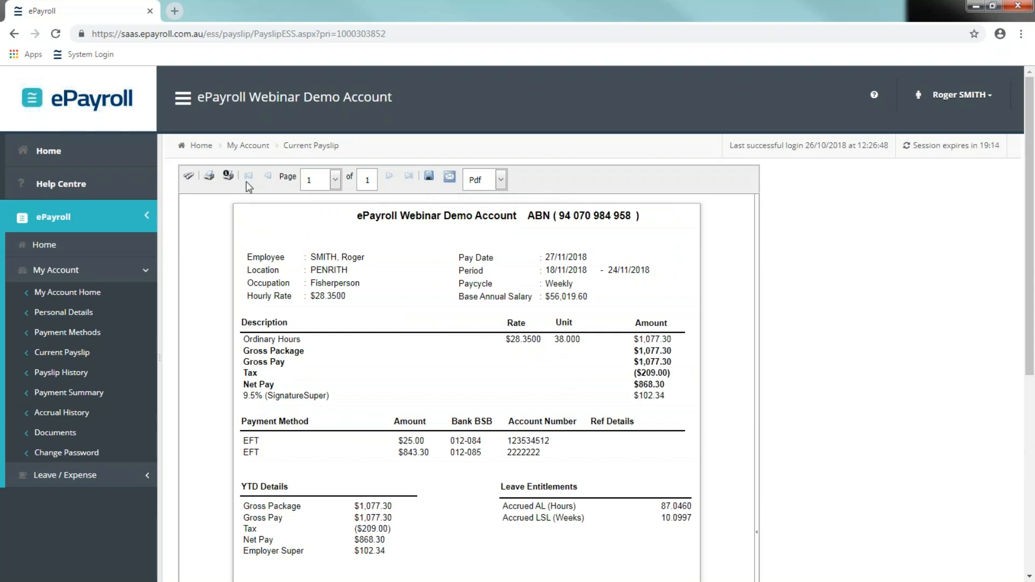
left_click(62, 393)
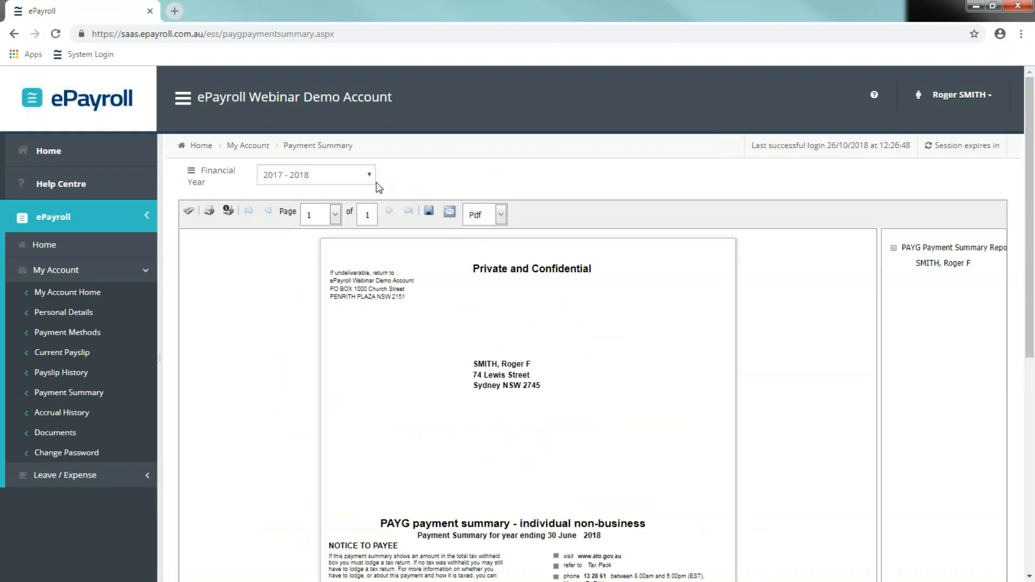
left_click(364, 176)
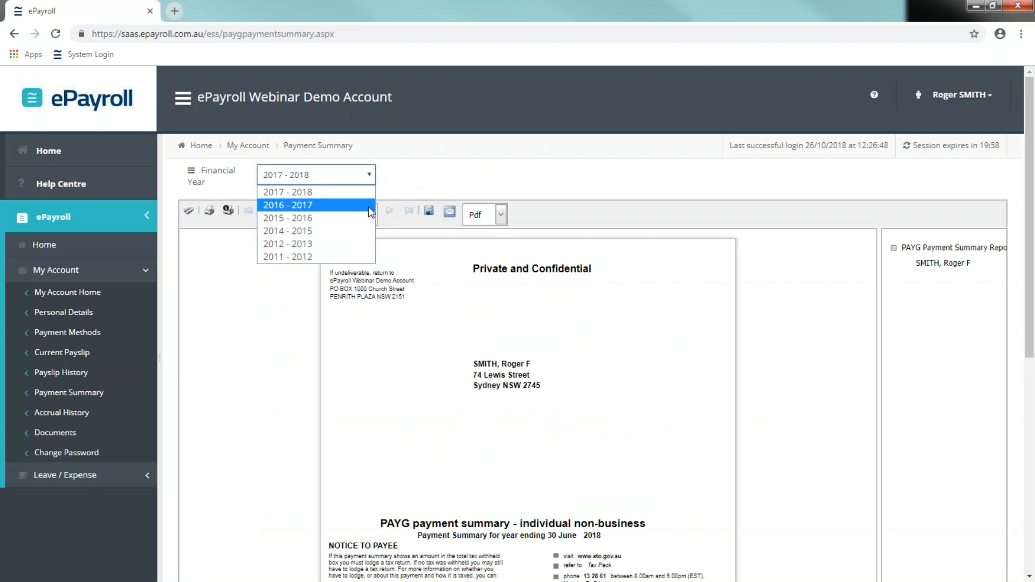
left_click(604, 283)
scroll(603, 283, "down", 1)
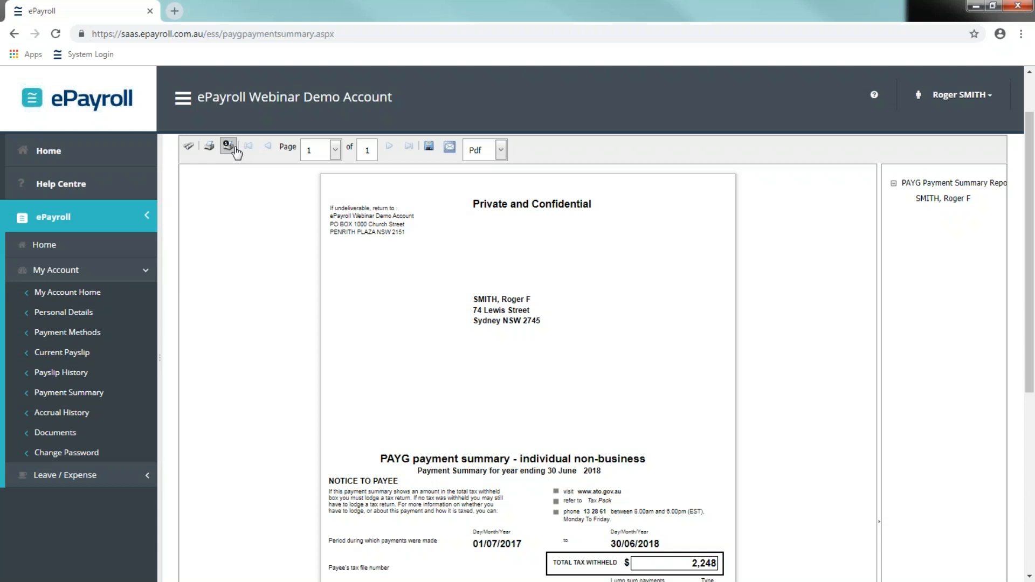
Open the Accrual History page for leave accruals and the Documents page for the employee's available files
left_click(86, 421)
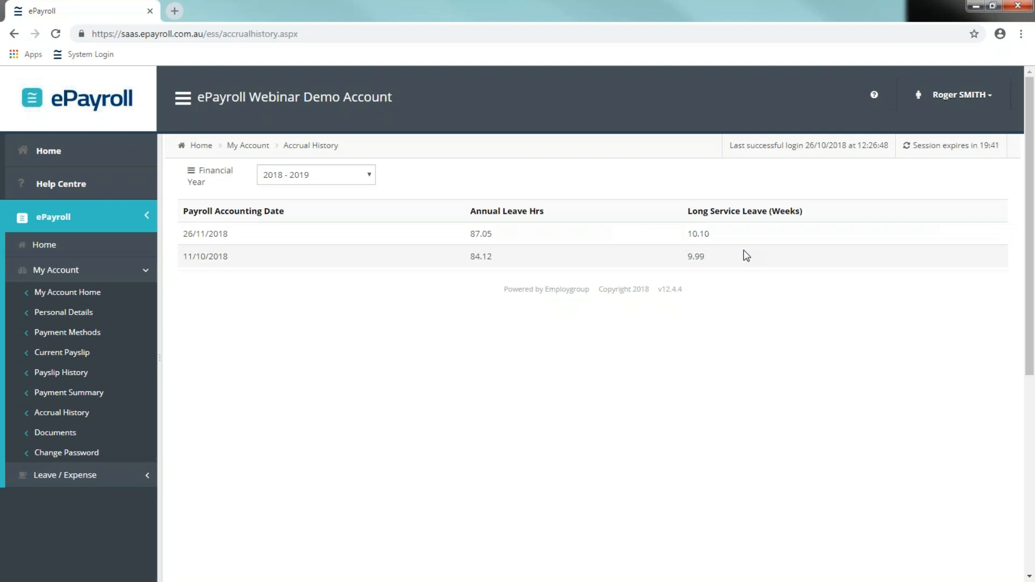
left_click(85, 435)
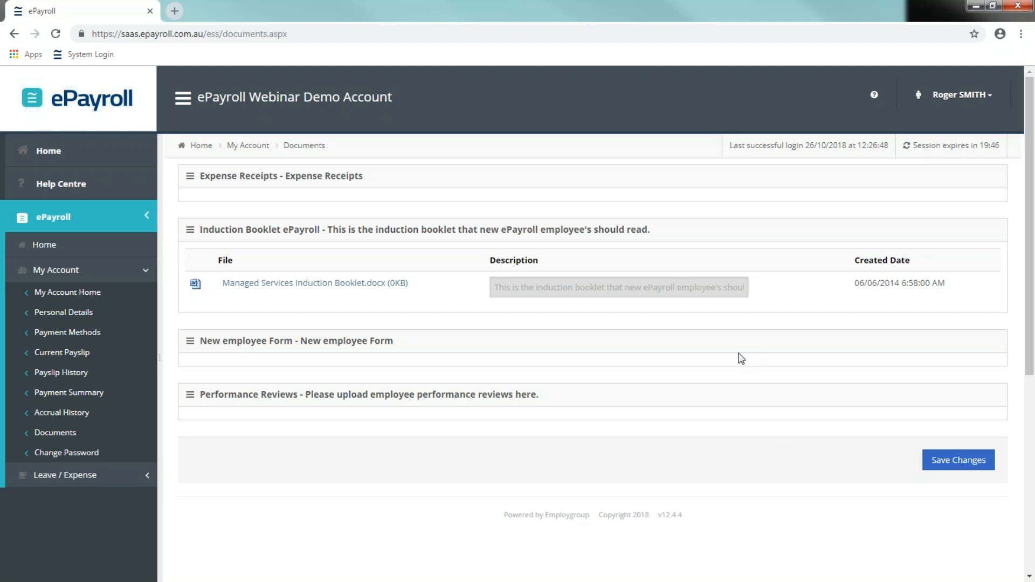
Open the Leave / Expense home page and review its search filters, leave applications and expense applications
left_click(141, 475)
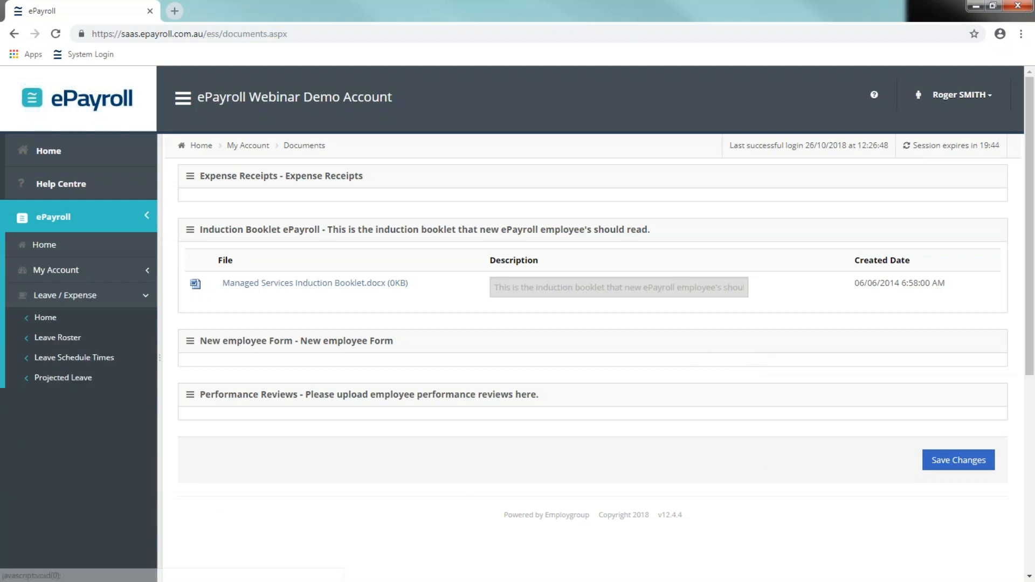
left_click(85, 318)
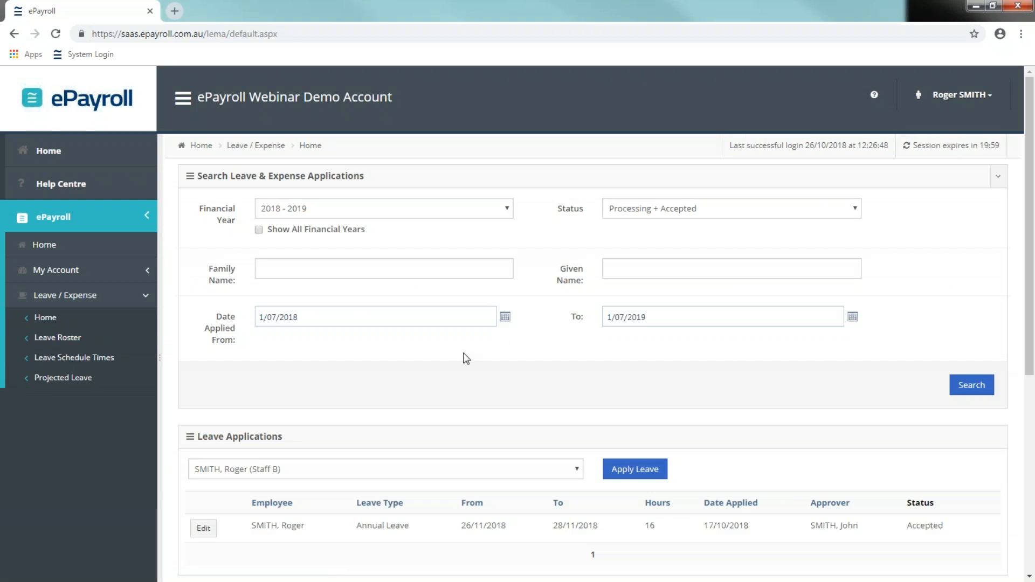
scroll(777, 372, "down", 1)
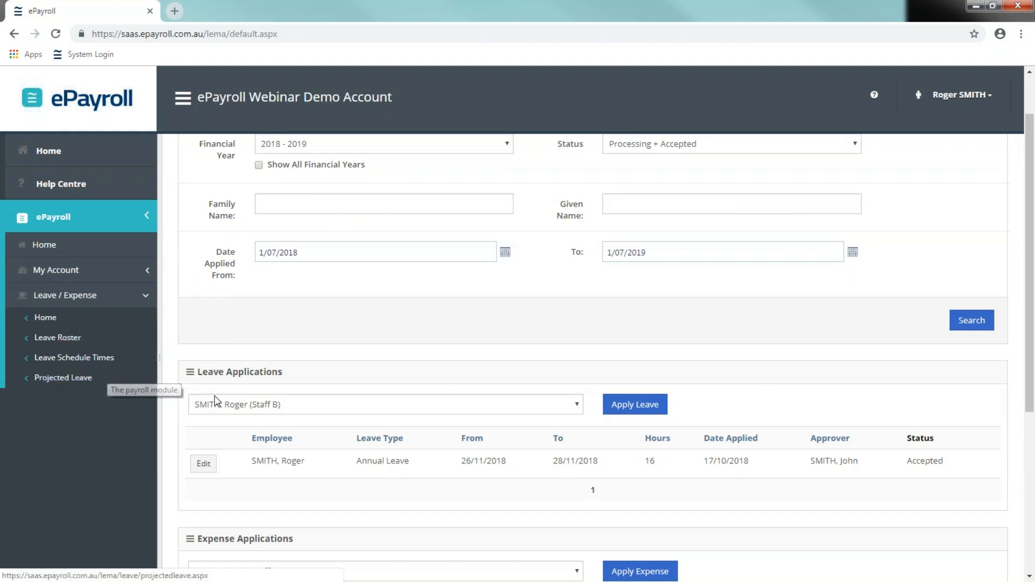
Open Projected Leave and project the employee's annual leave to 24/12/2018
left_click(130, 387)
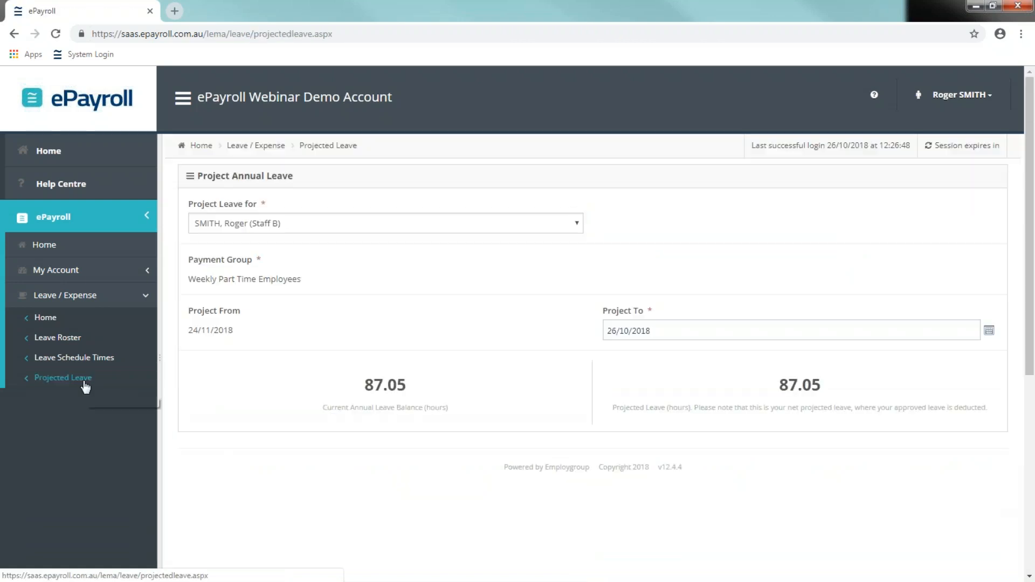
left_click(990, 330)
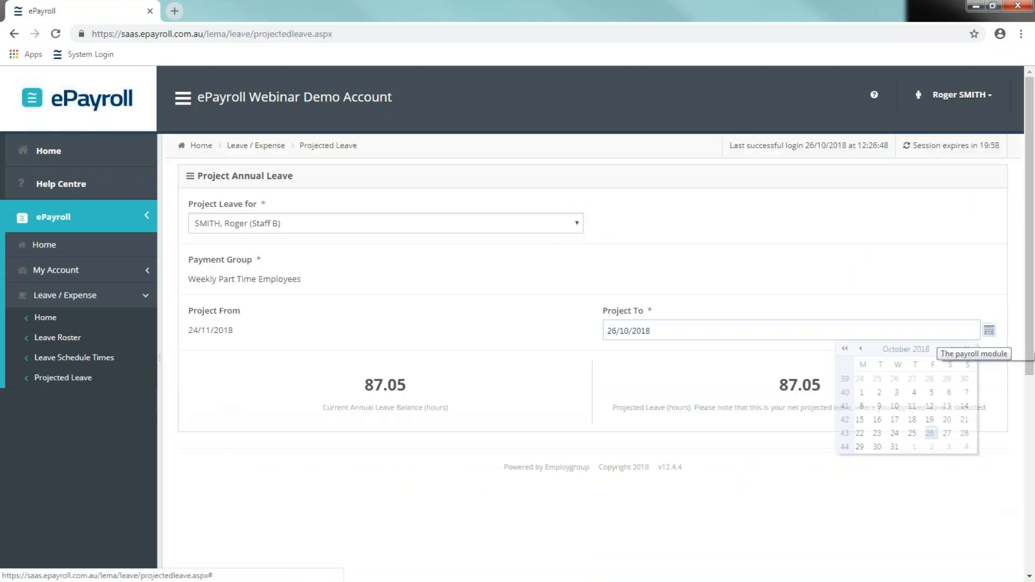
left_click(953, 349)
left_click(952, 349)
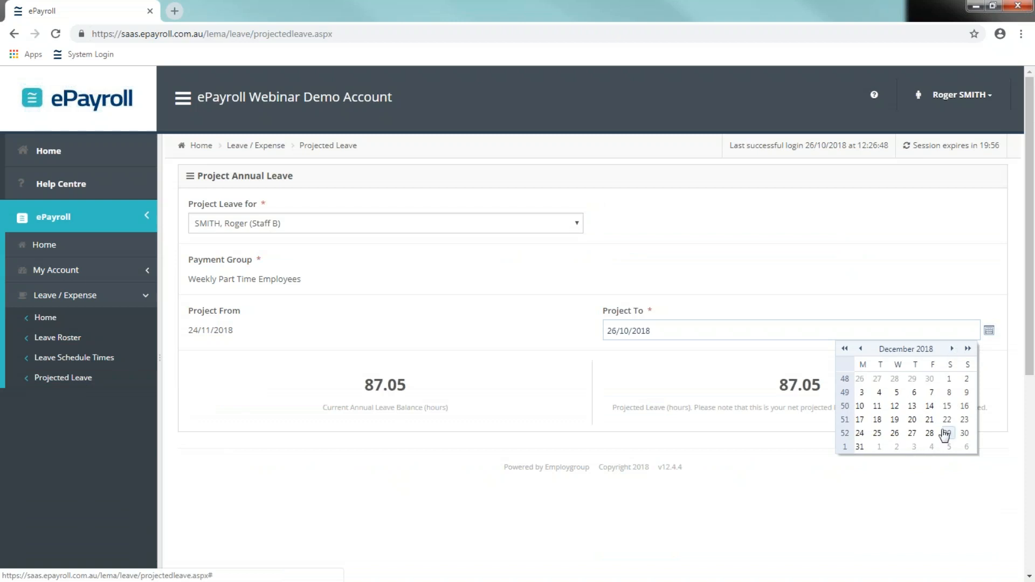
left_click(860, 434)
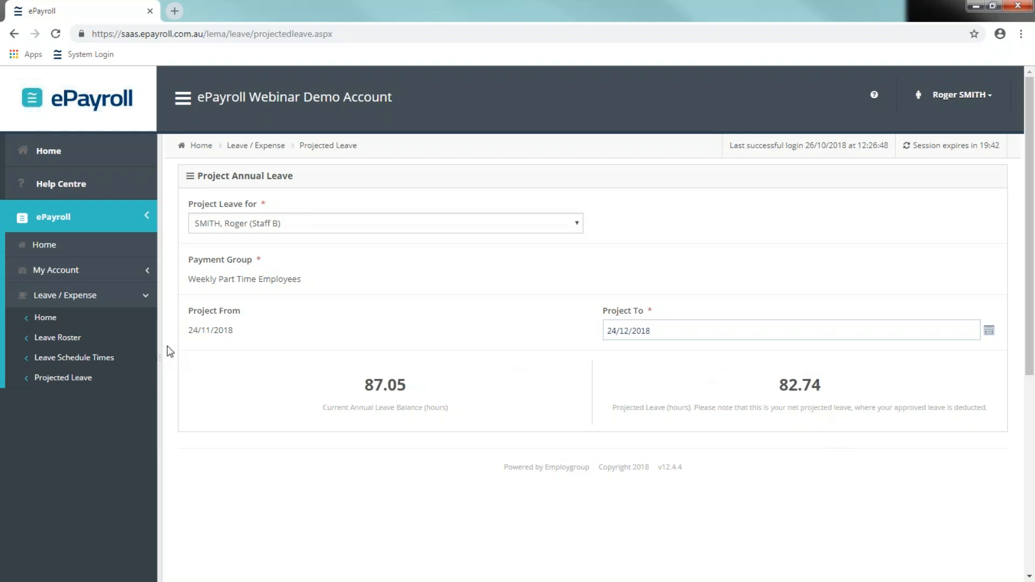
Start a new leave application for the employee from the Leave / Expense home page and check the assigned approver
left_click(69, 320)
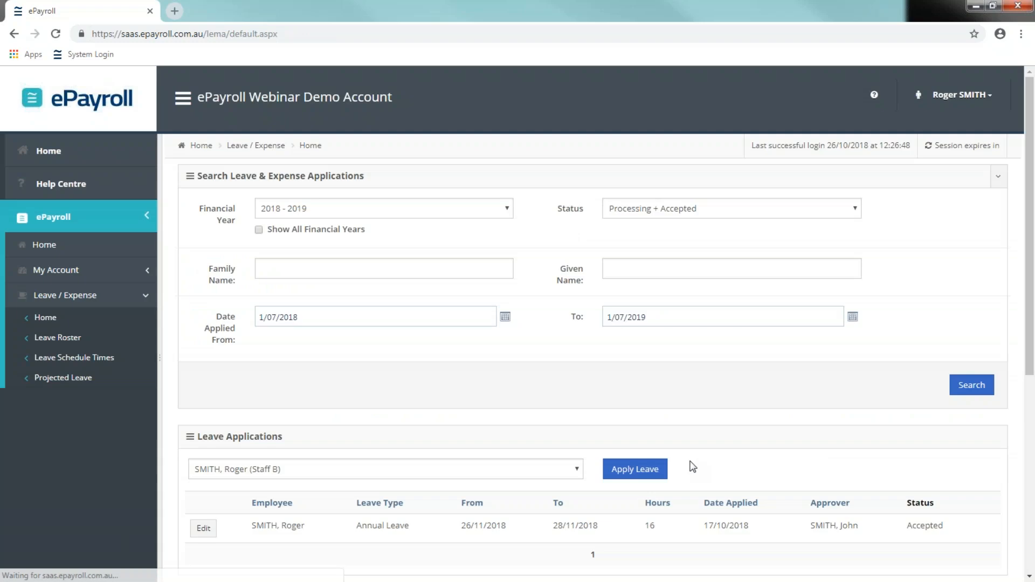
scroll(716, 341, "down", 1)
left_click(631, 404)
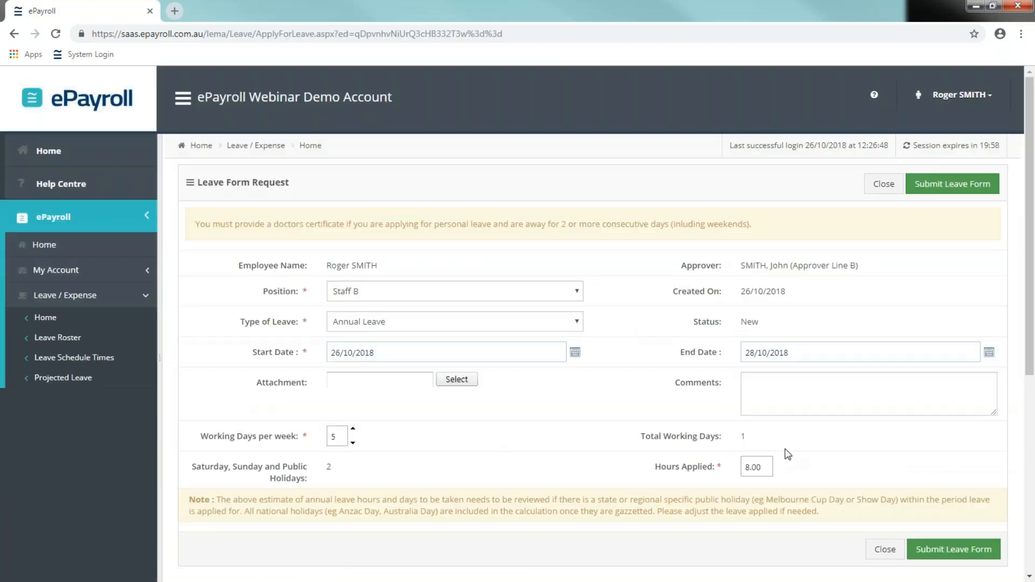
left_click_drag(879, 266, 740, 265)
left_click(740, 266)
Choose Annual Leave as the type of leave, starting 26/11/2018 and ending 29/11/2018
left_click(558, 325)
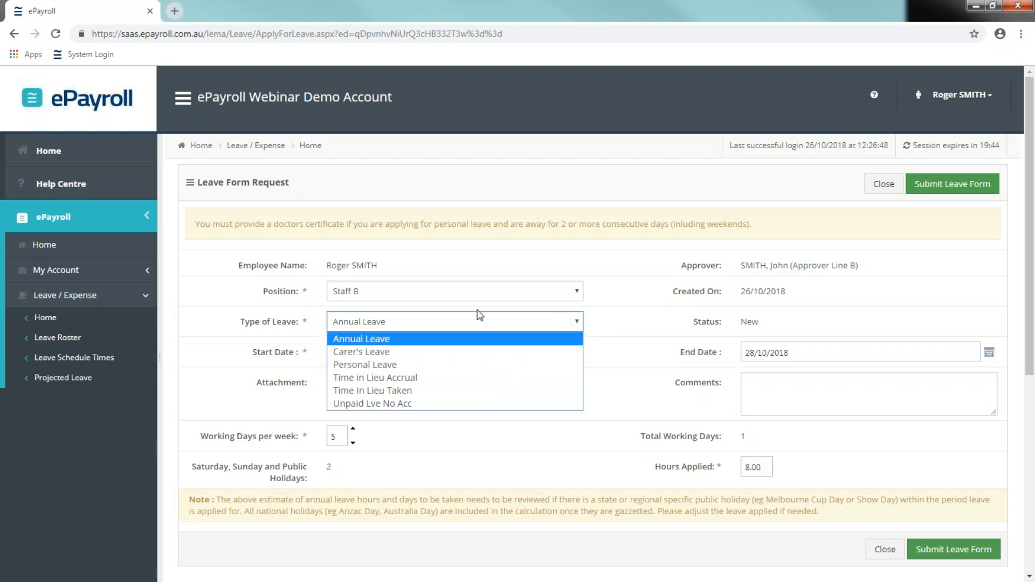
left_click(455, 339)
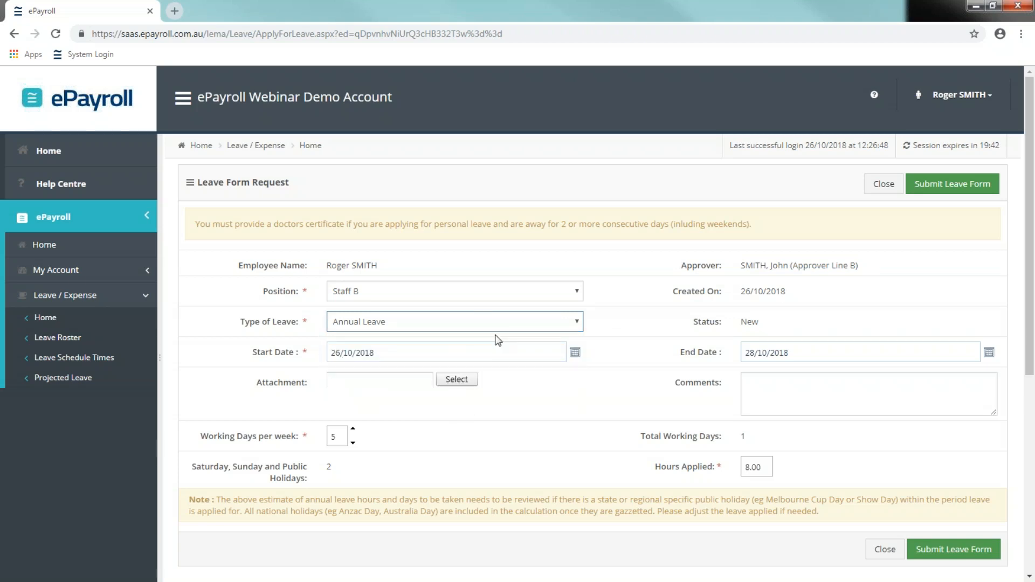
left_click(575, 352)
left_click(538, 371)
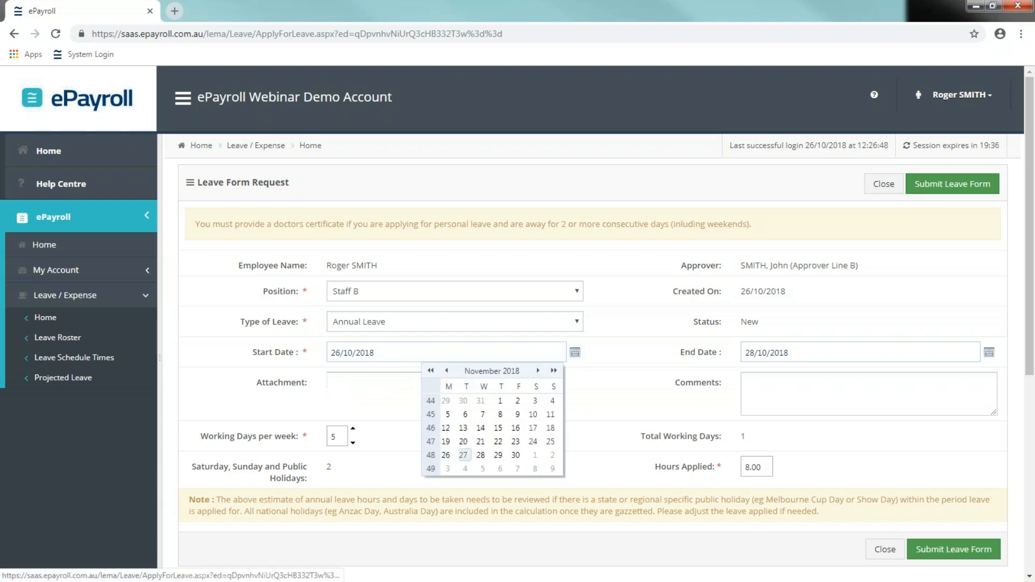
left_click(446, 455)
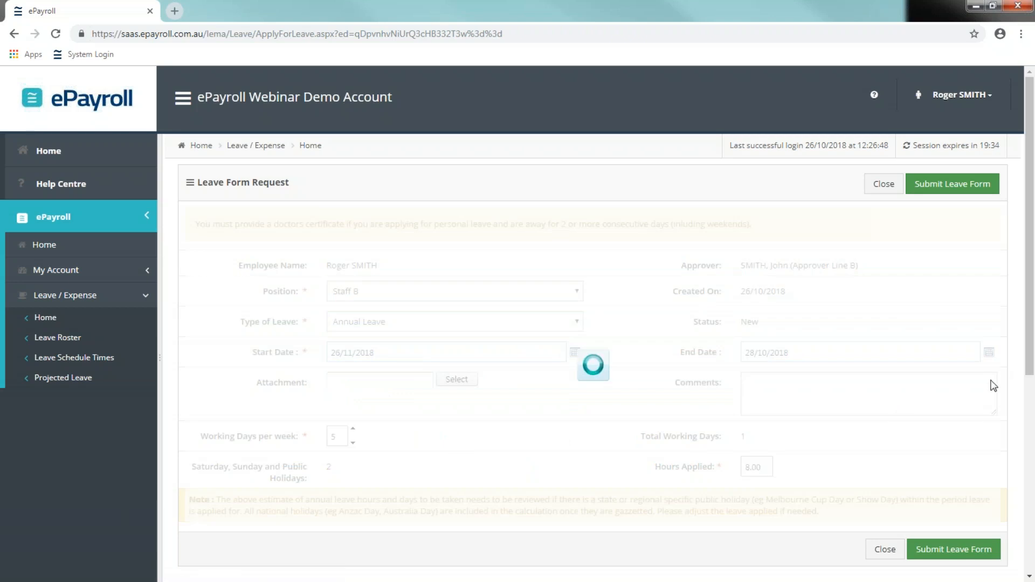
left_click(989, 353)
left_click(952, 371)
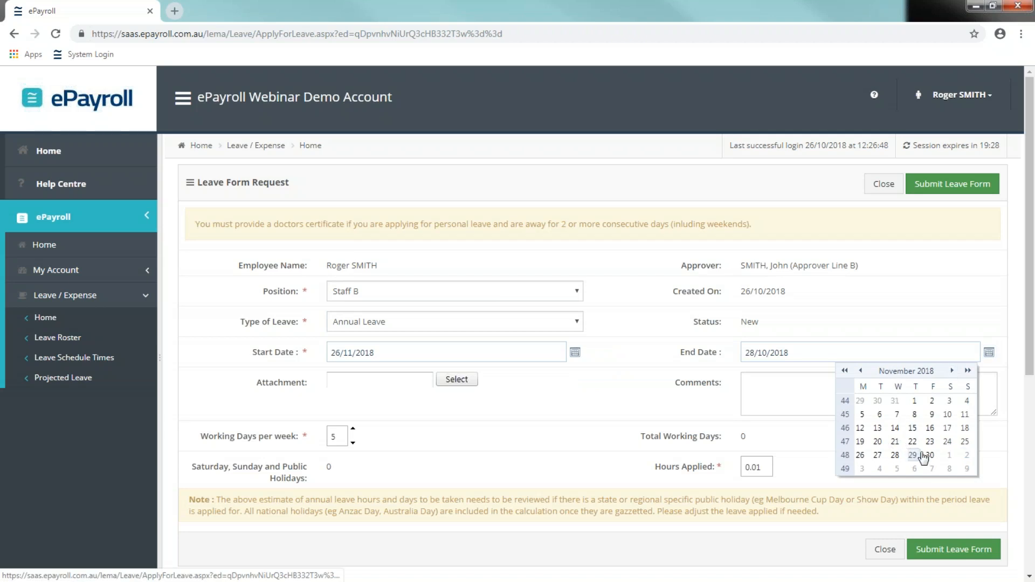
left_click(921, 454)
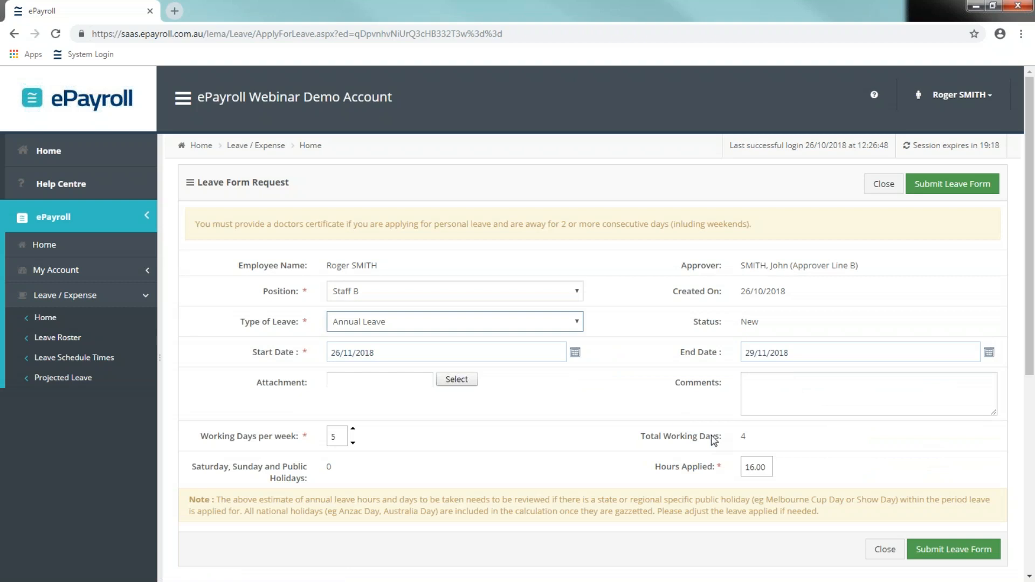
Check the total working days, hours applied and doctor's certificate notice, and submit the leave form
double_click(743, 436)
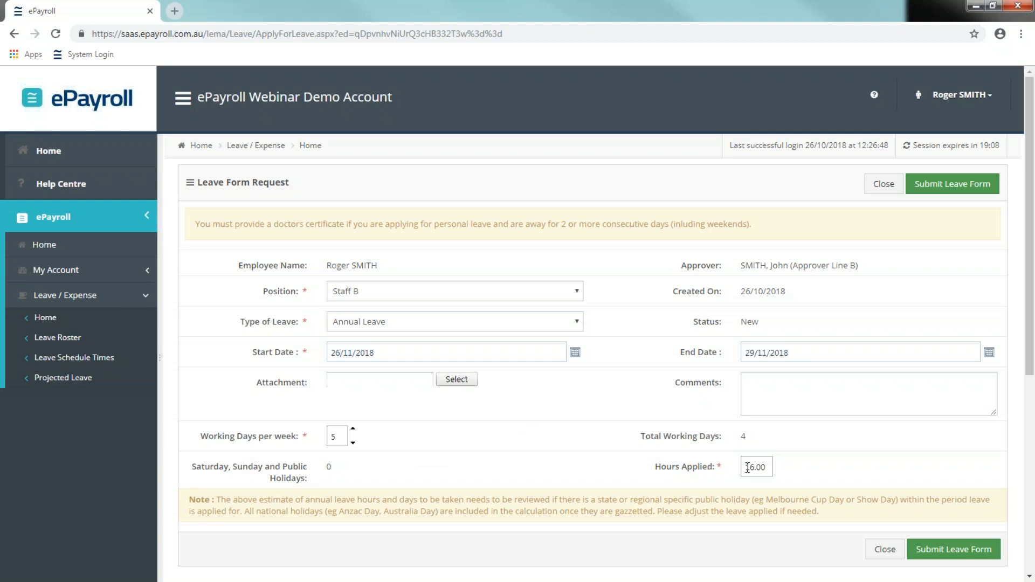
left_click_drag(654, 473, 780, 474)
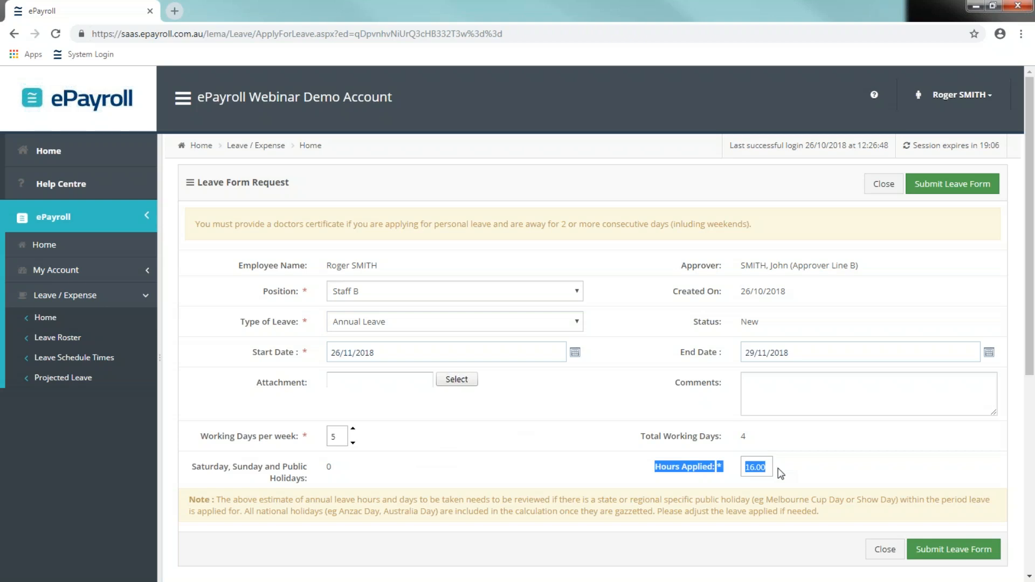
left_click(756, 467)
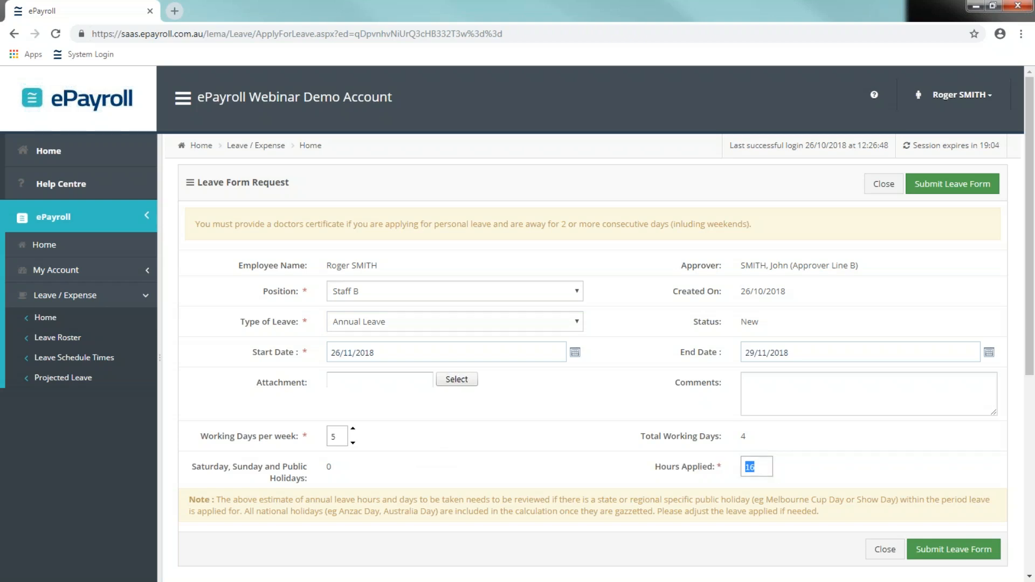
left_click(759, 472)
left_click_drag(754, 226, 196, 222)
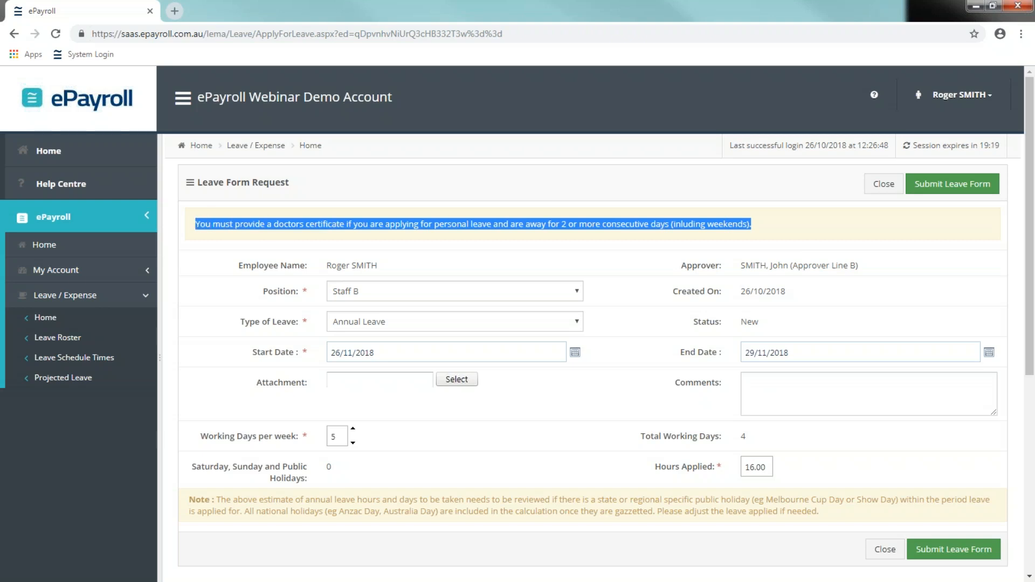
left_click(797, 232)
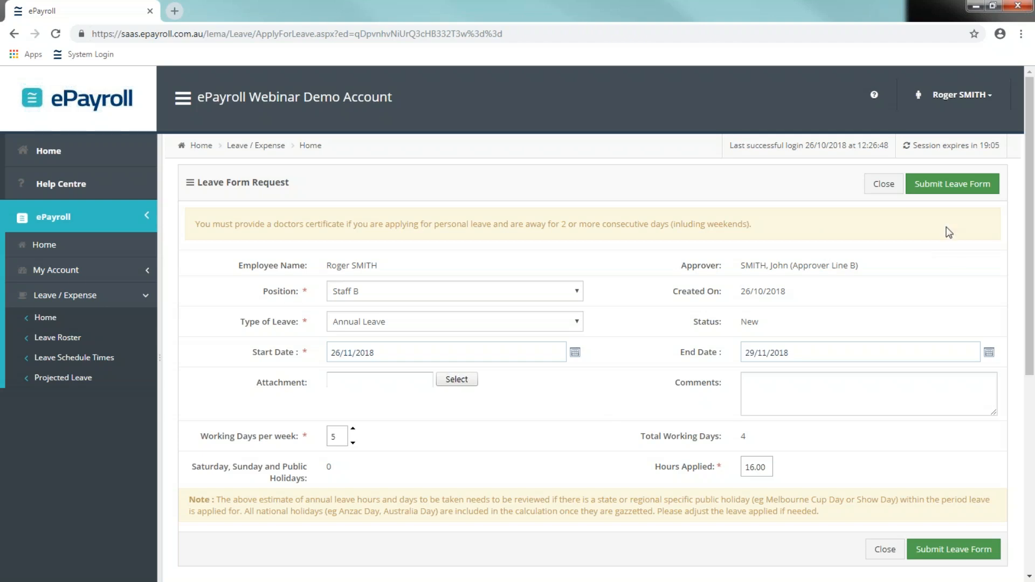
left_click(951, 185)
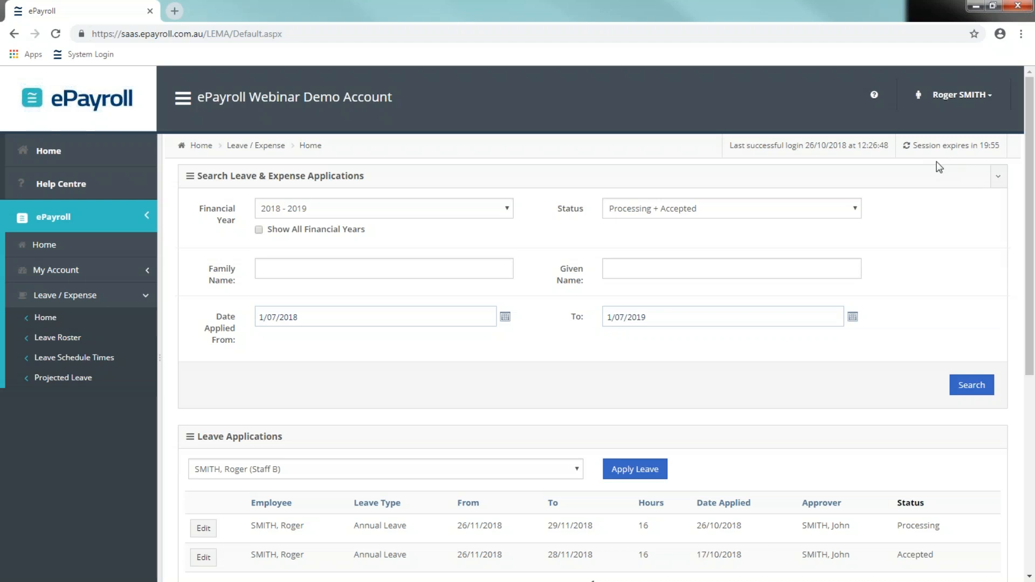
Sign in through System Login with the approver's saved e-mail address and account password
left_click(91, 55)
left_click(531, 249)
left_click(536, 370)
left_click(524, 321)
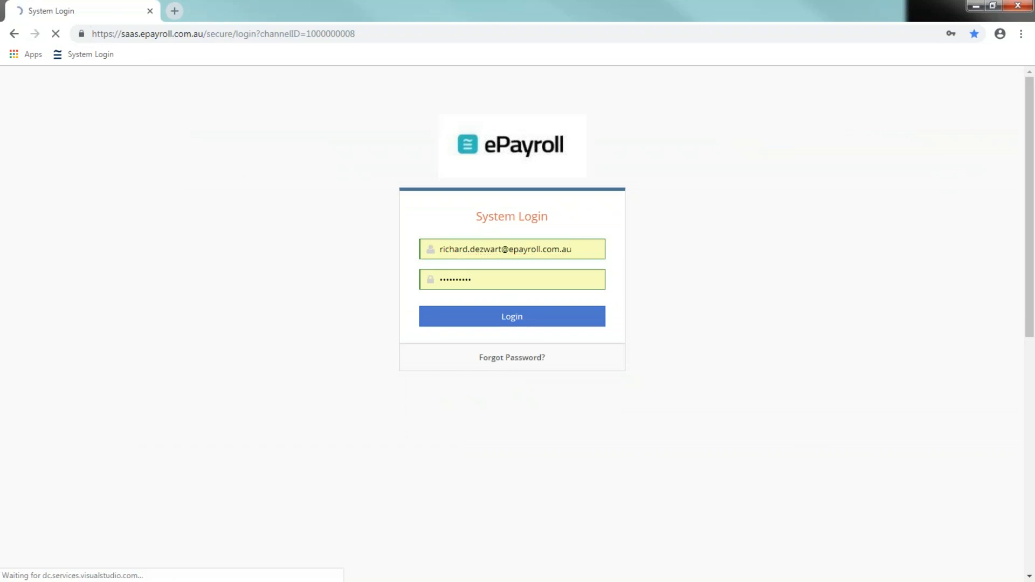
Open the approver's Leave / Expense home page and examine the annual leave application for 26/11/2018 to 29/11/2018
left_click(89, 295)
left_click(54, 318)
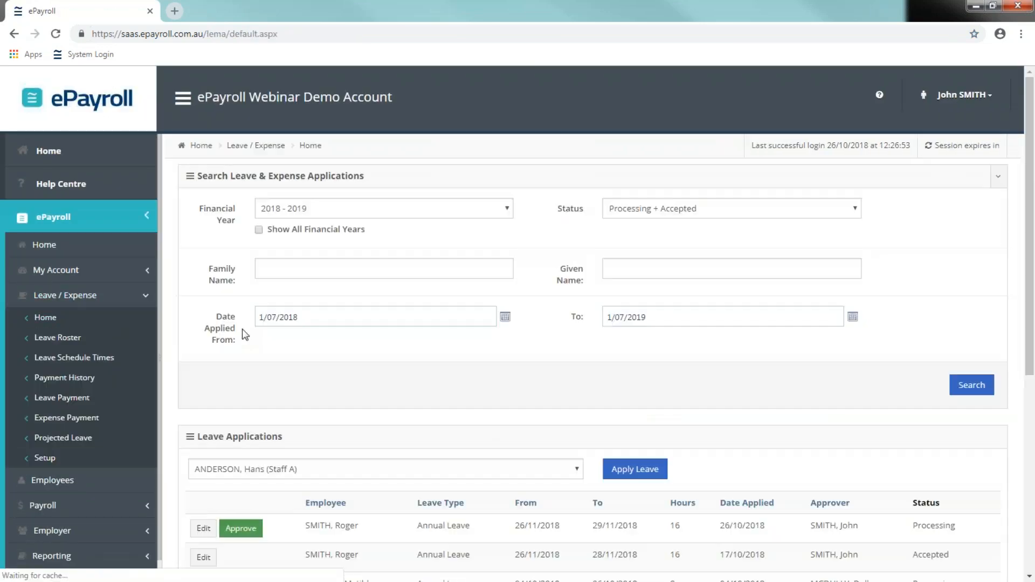
scroll(436, 345, "down", 2)
scroll(436, 345, "down", 1)
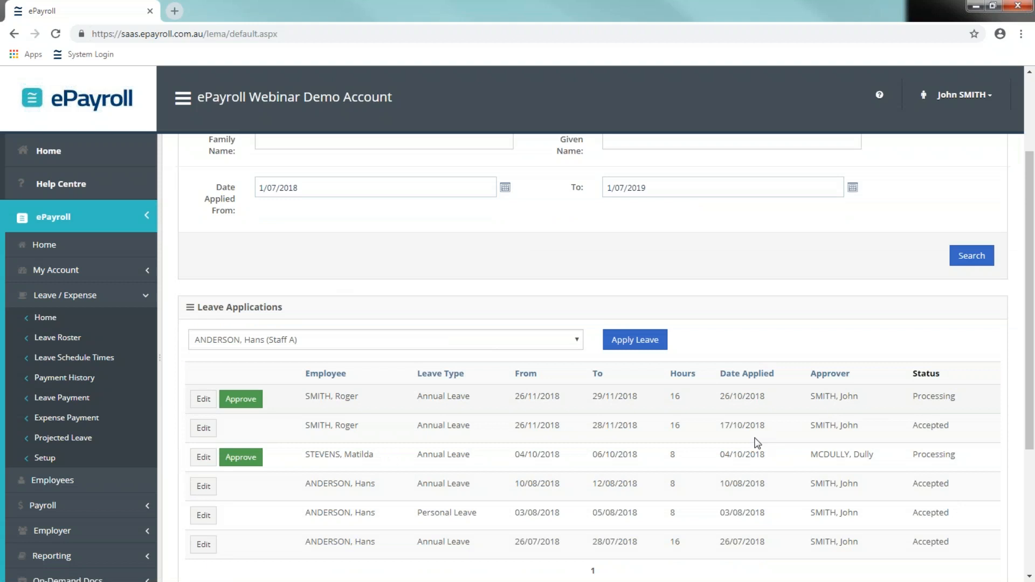
left_click_drag(302, 397, 951, 397)
left_click(935, 397)
Open the Leave Roster, run it with all employees displayed, and review the scheduled leave days
left_click(58, 337)
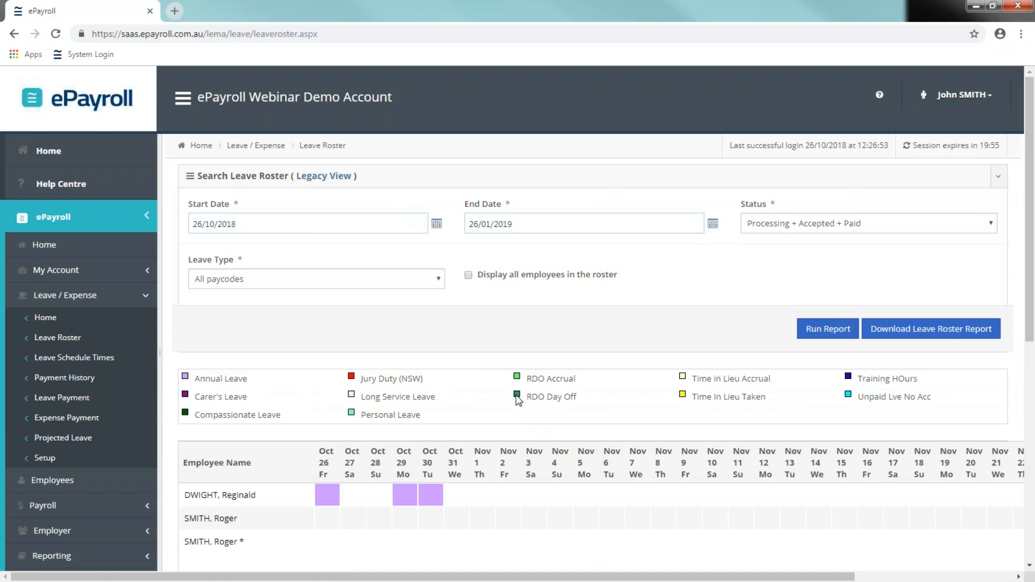
scroll(558, 434, "down", 1)
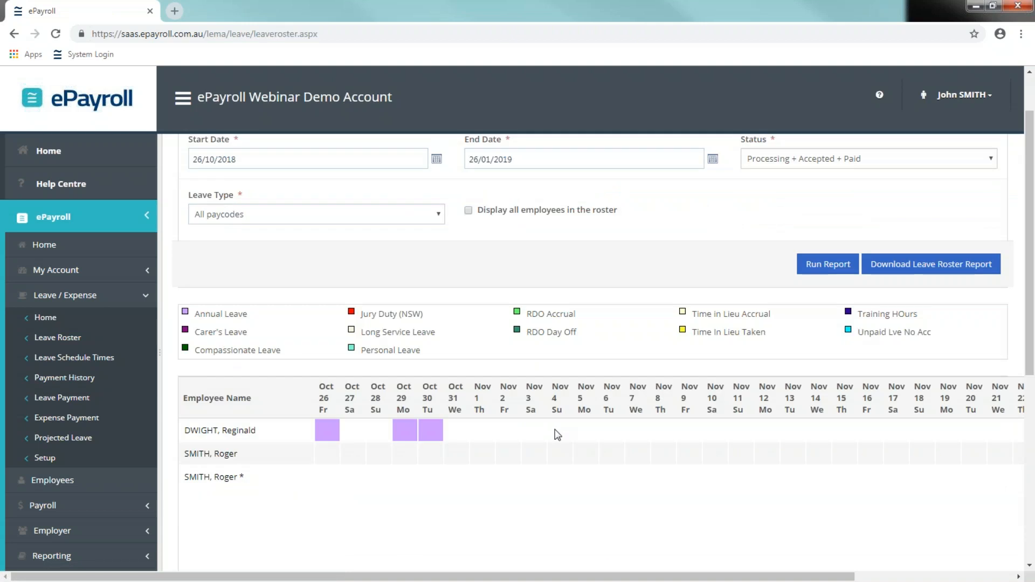
left_click(468, 210)
left_click(846, 263)
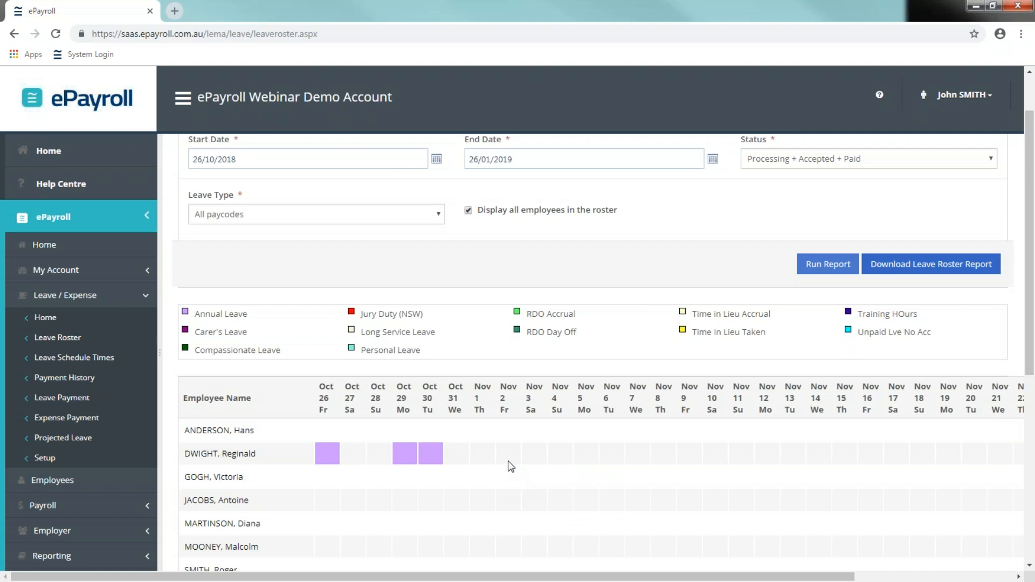
scroll(511, 468, "down", 1)
scroll(497, 426, "down", 3)
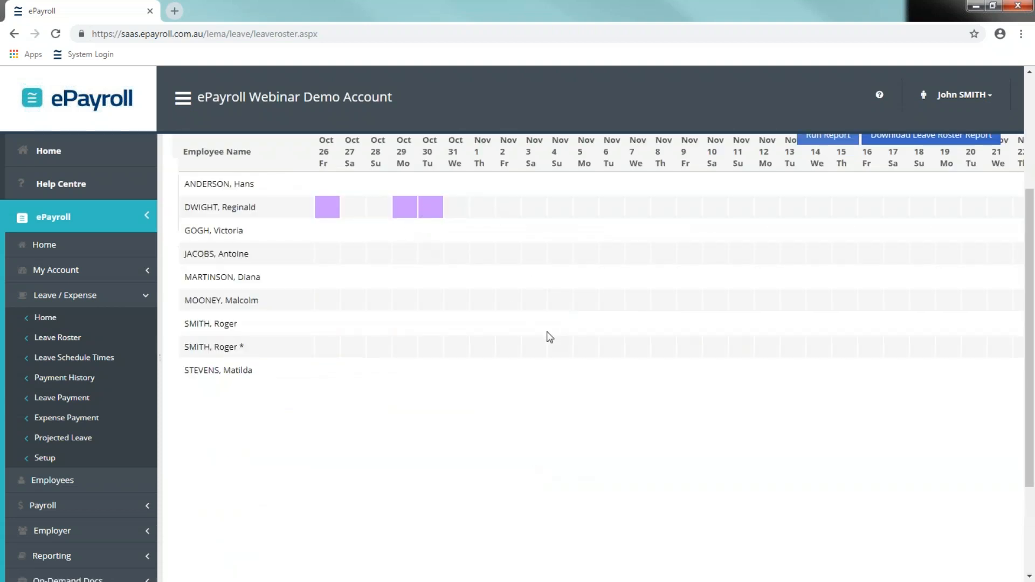
scroll(536, 358, "up", 3)
mouse_move(331, 392)
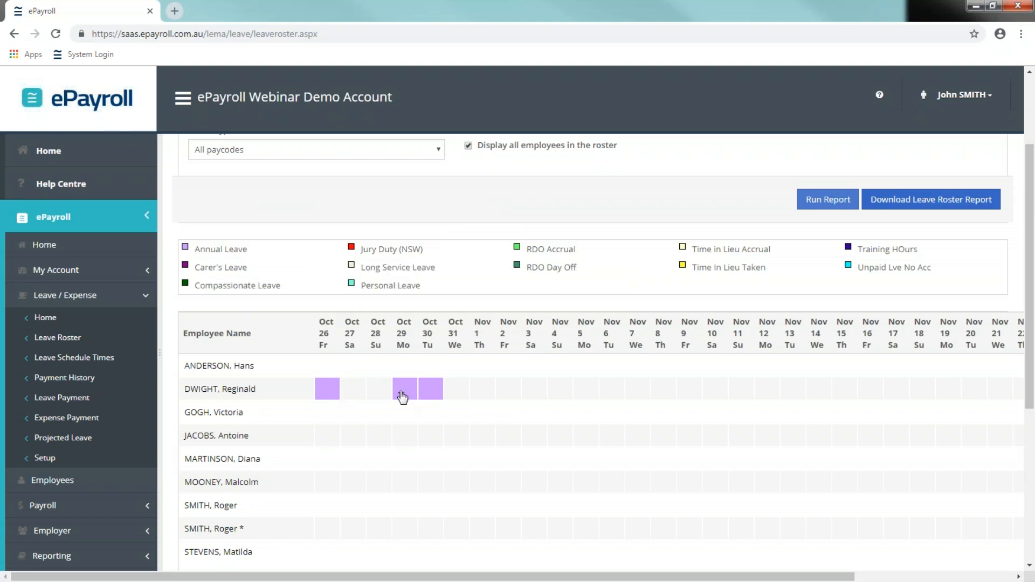
Check the late-October annual leave details in the roster, and open the annual leave application for 26/11/2018 to 29/11/2018 for editing
mouse_move(403, 398)
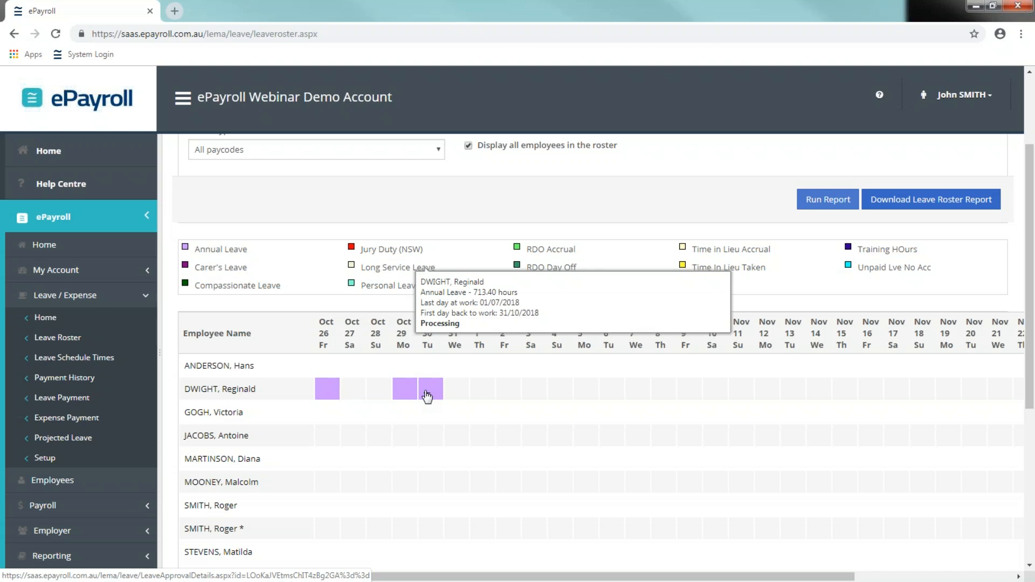
scroll(540, 413, "down", 3)
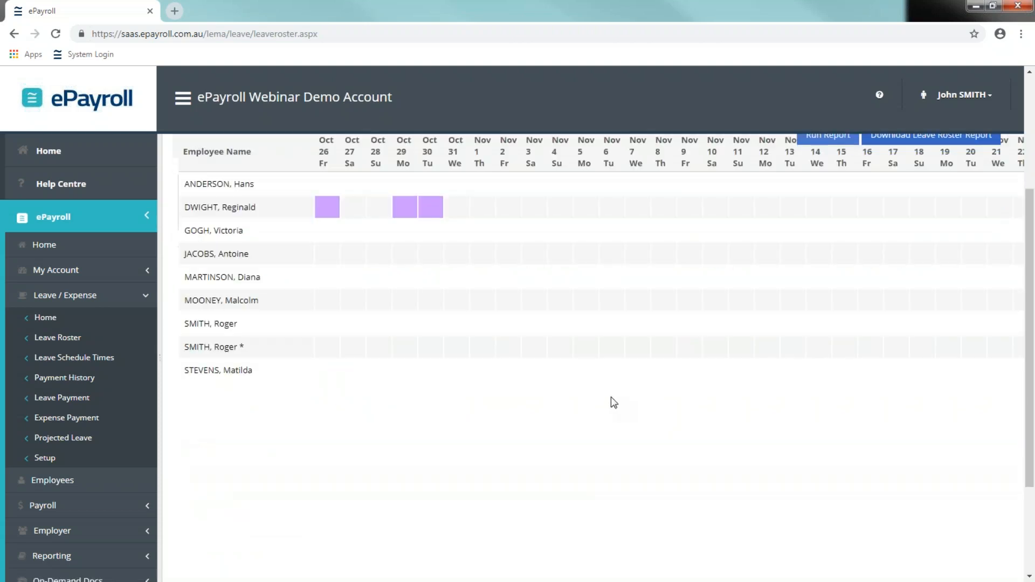
left_click(46, 318)
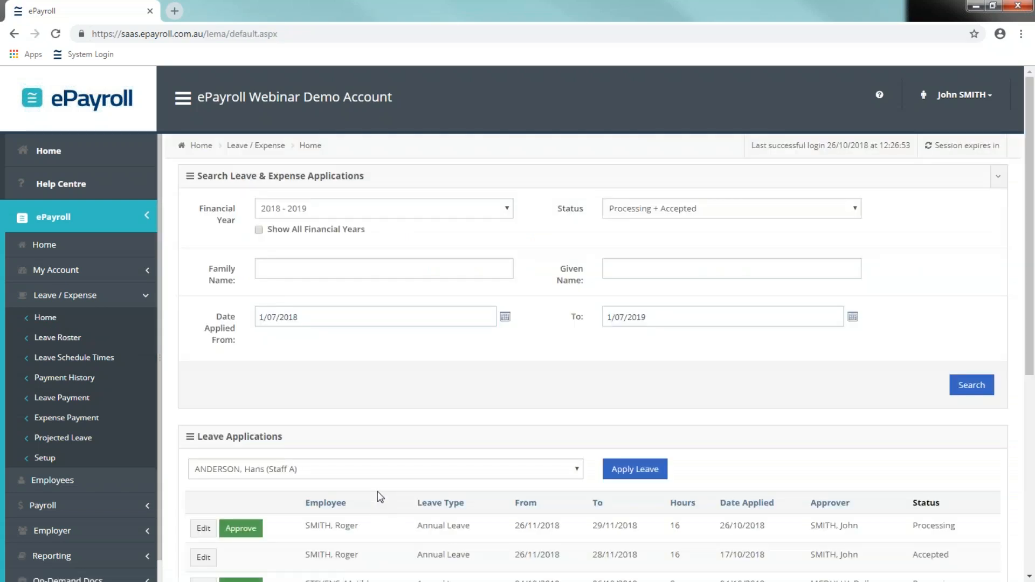
scroll(380, 496, "down", 1)
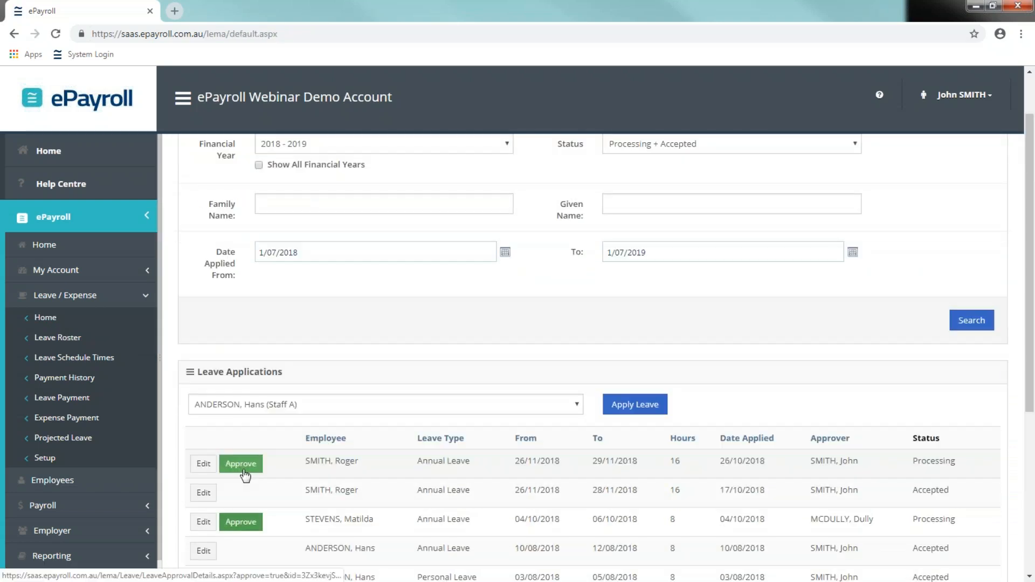
left_click(204, 465)
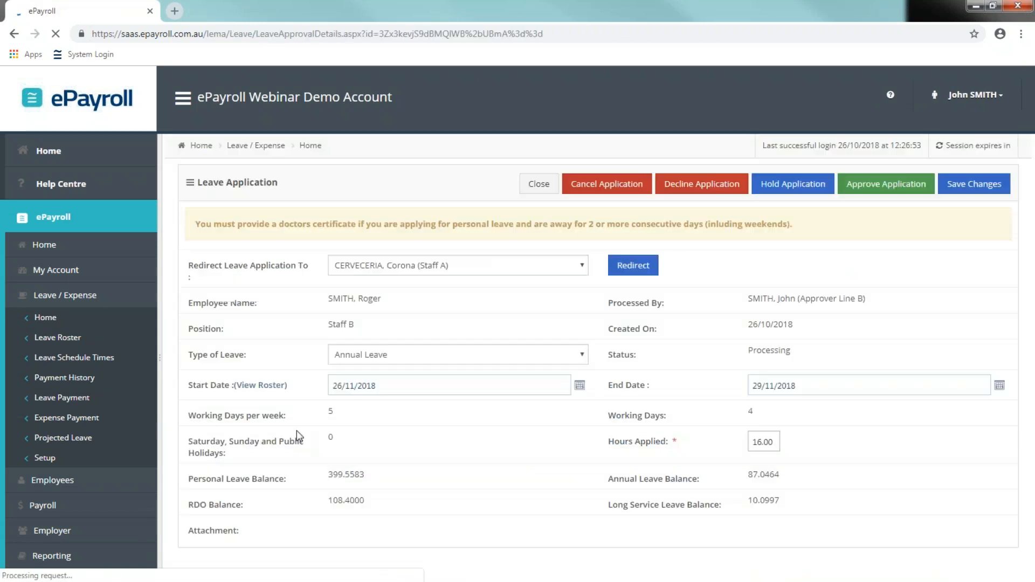
scroll(461, 296, "down", 1)
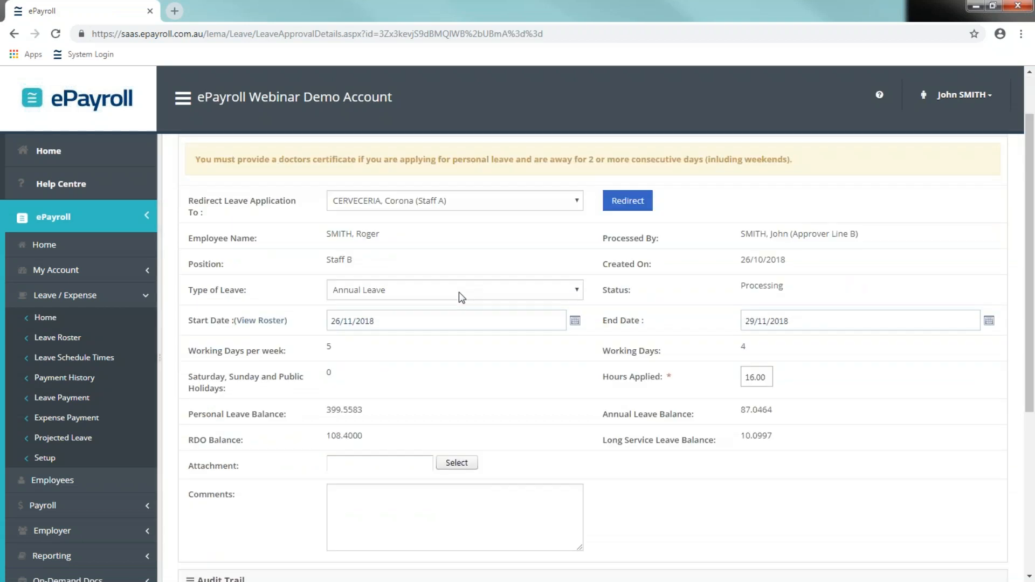
Examine the application's available leave types and the people it can be redirected to
left_click(460, 291)
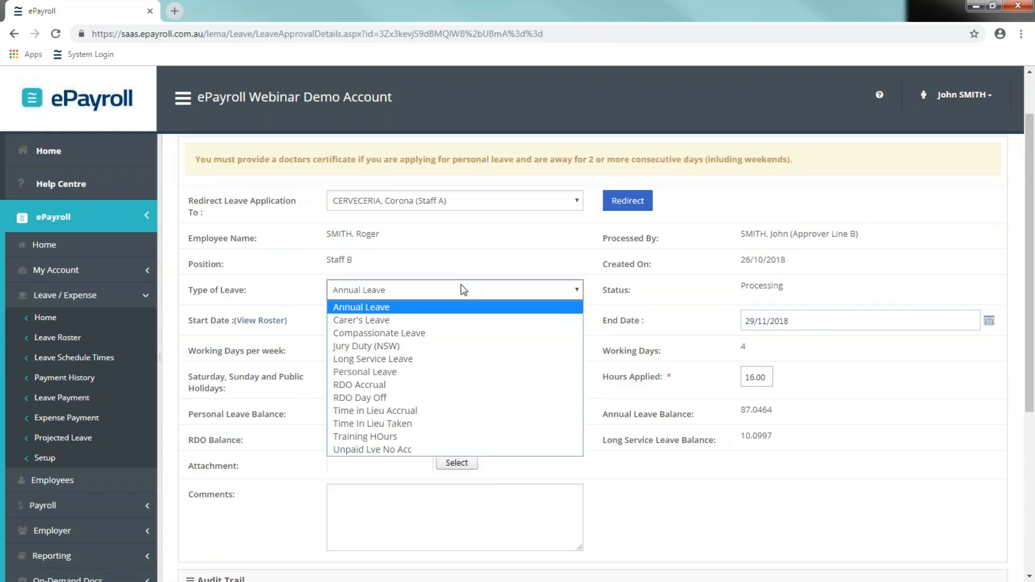
left_click(497, 249)
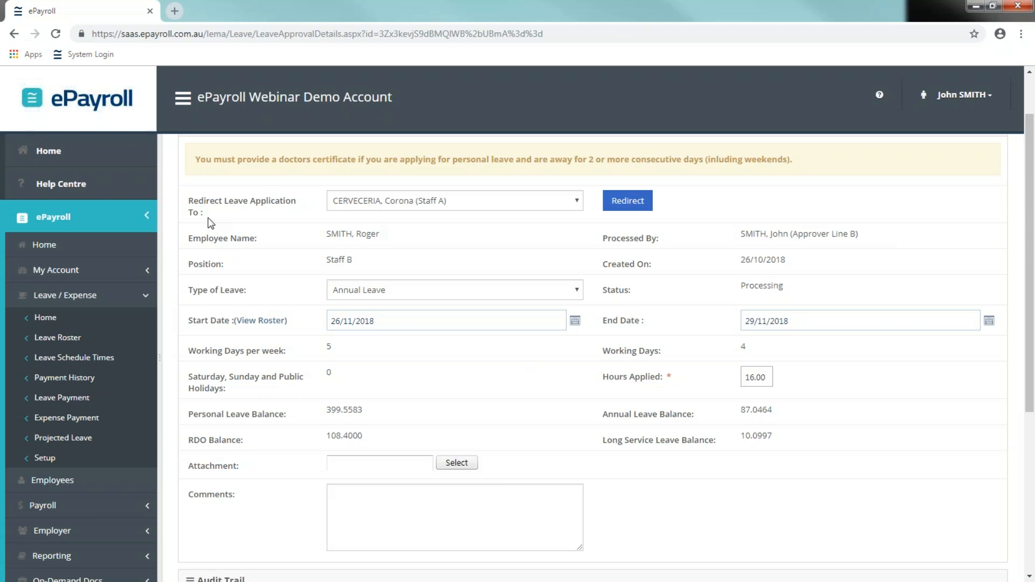
left_click(410, 201)
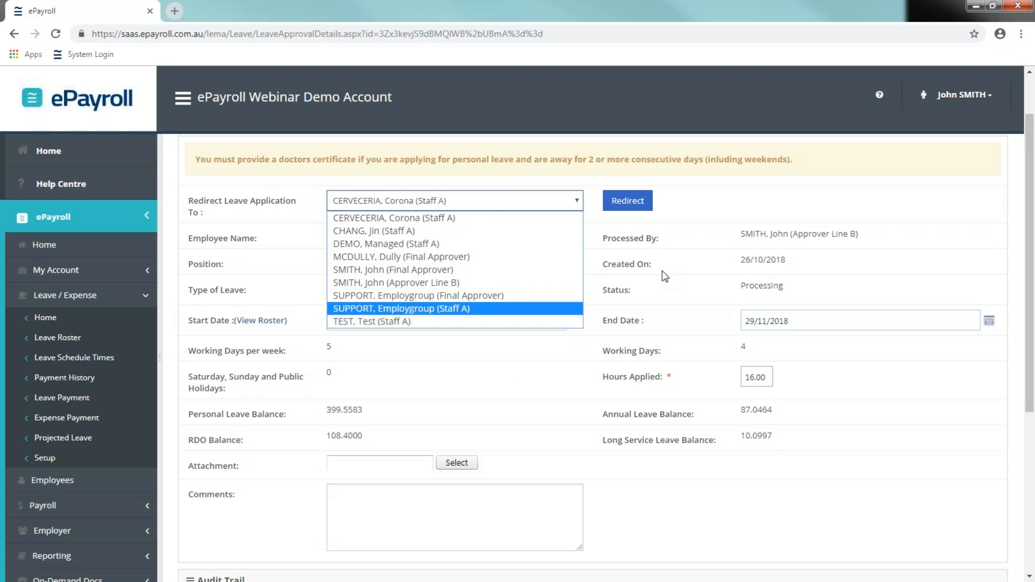
left_click(646, 304)
Approve the annual leave application for 26/11/2018 to 29/11/2018 and check its status among the leave applications
scroll(655, 315, "up", 2)
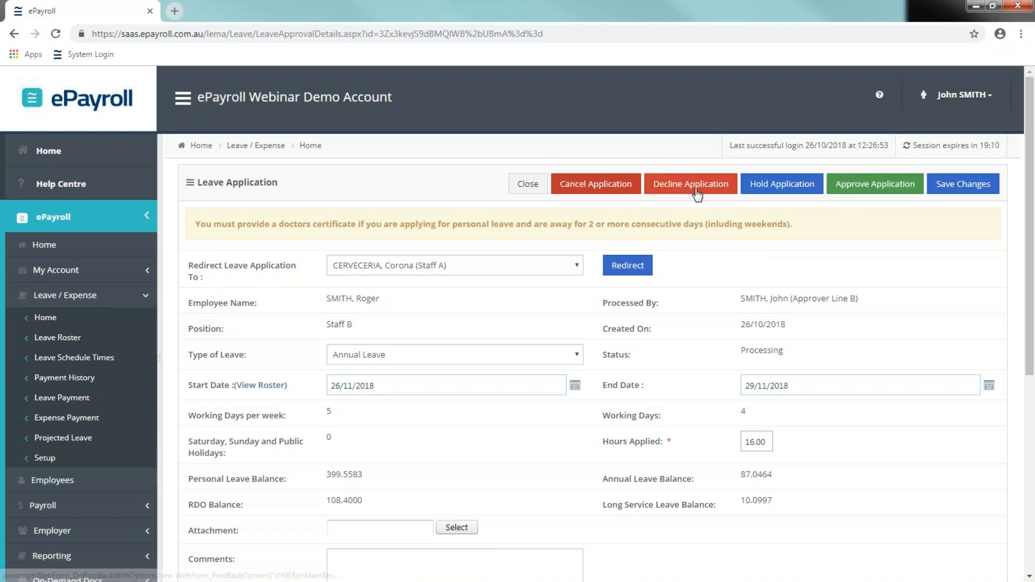
left_click(894, 194)
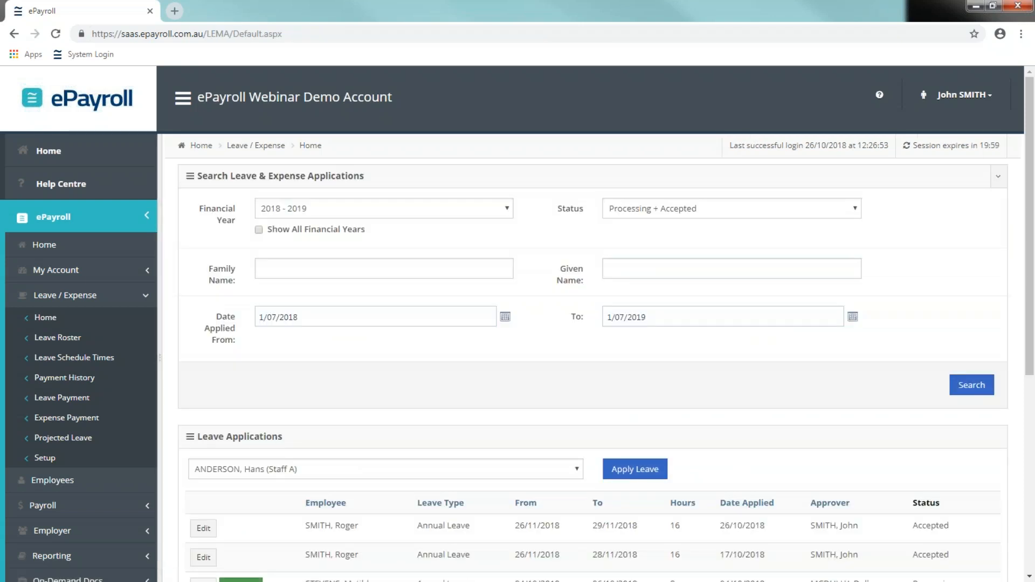
scroll(705, 369, "down", 1)
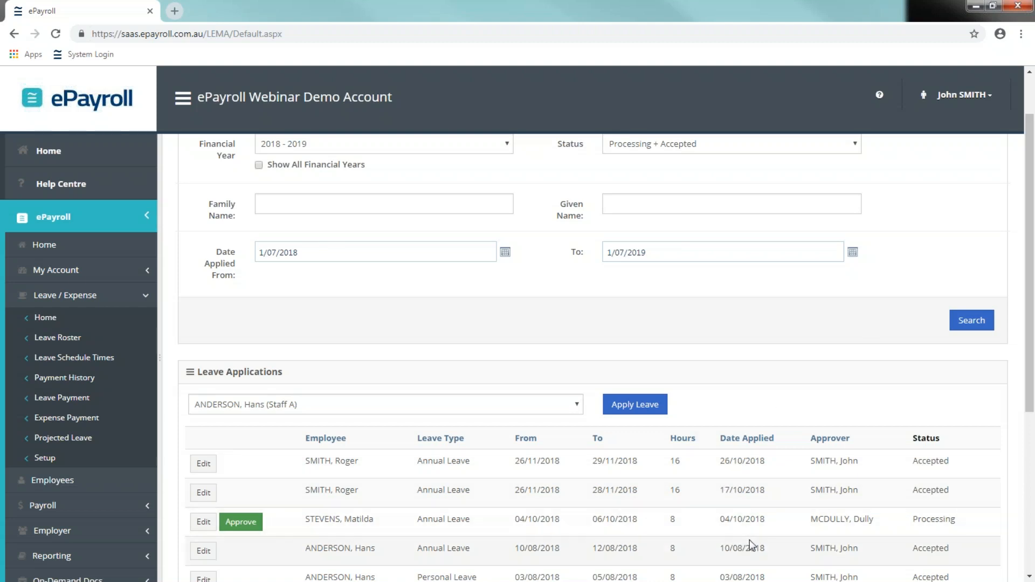
Open Leave Payment and show the open payroll Monthly Employees 01/10/2017-31/10/2017
left_click(62, 397)
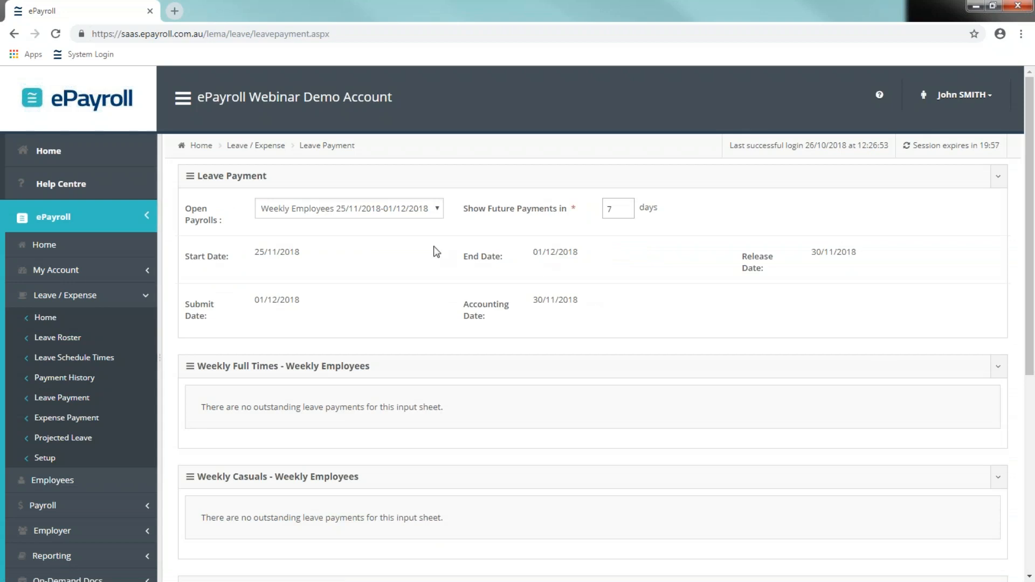
left_click(426, 213)
left_click(427, 213)
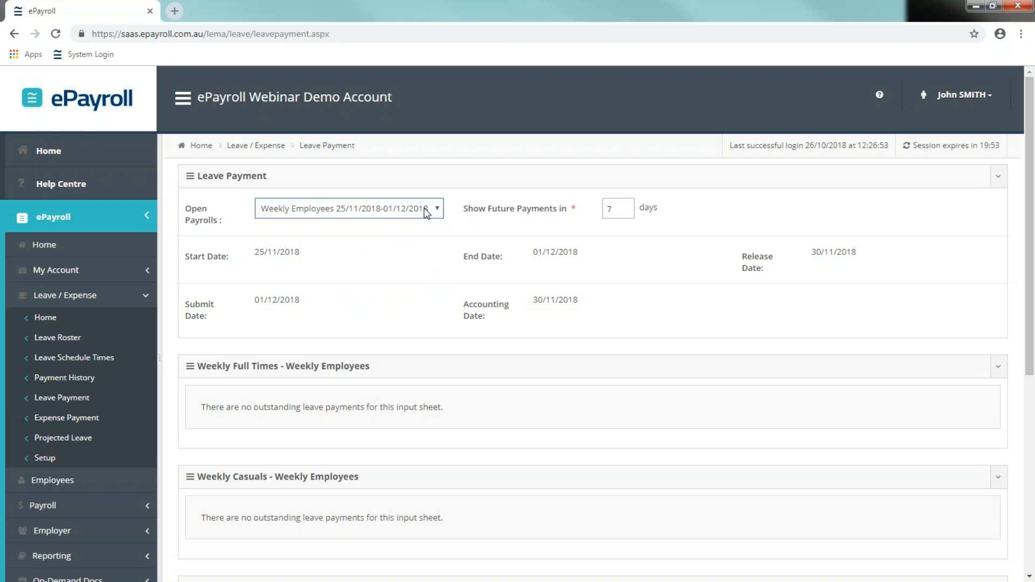
left_click(421, 213)
left_click(418, 253)
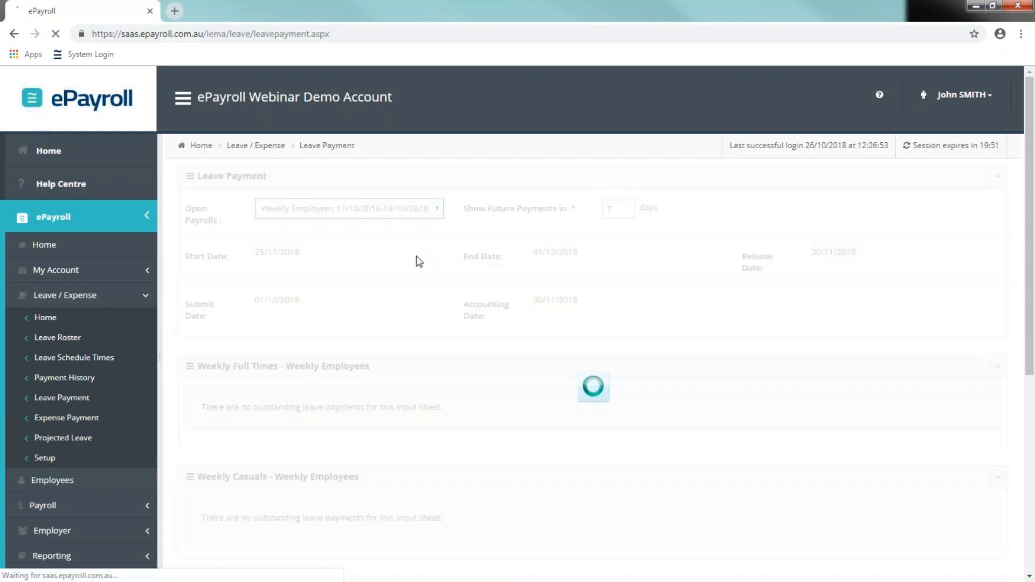
left_click(426, 212)
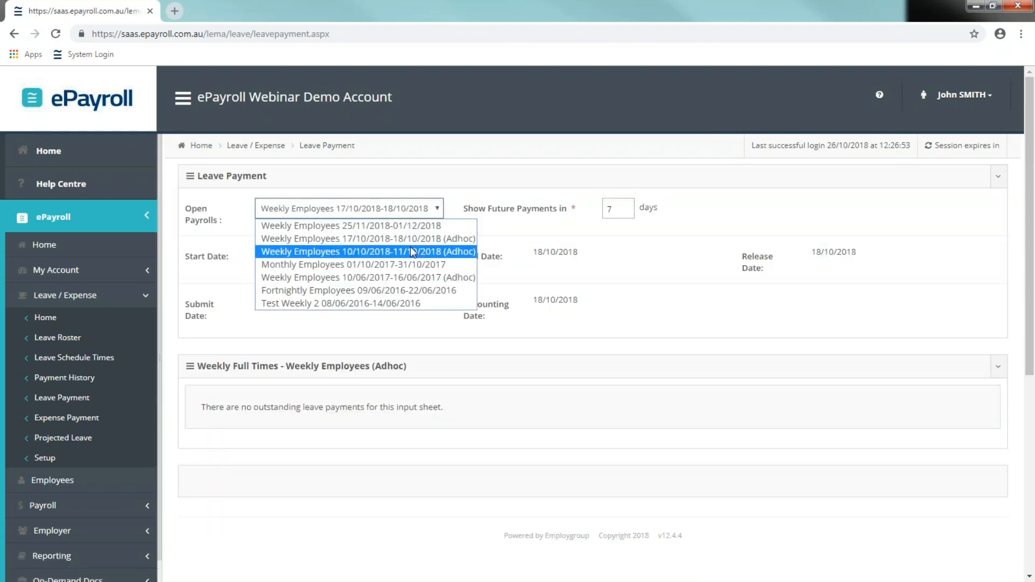
left_click(407, 264)
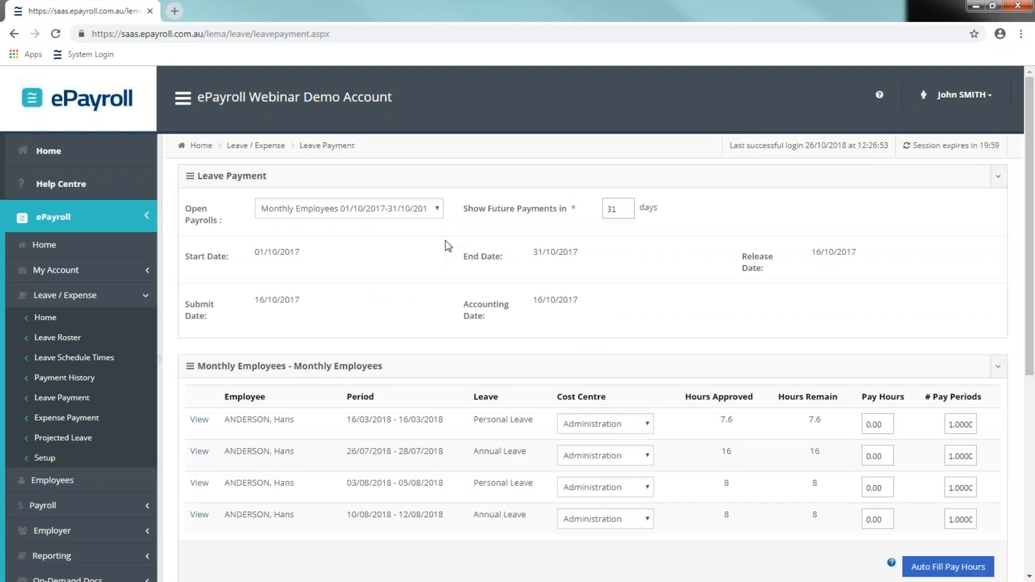
left_click(374, 212)
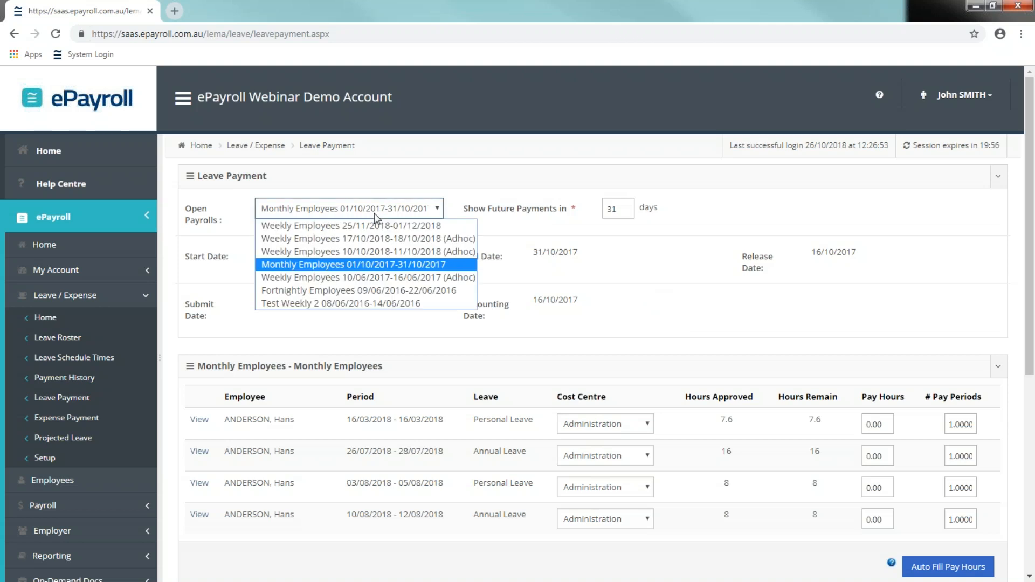
left_click(635, 253)
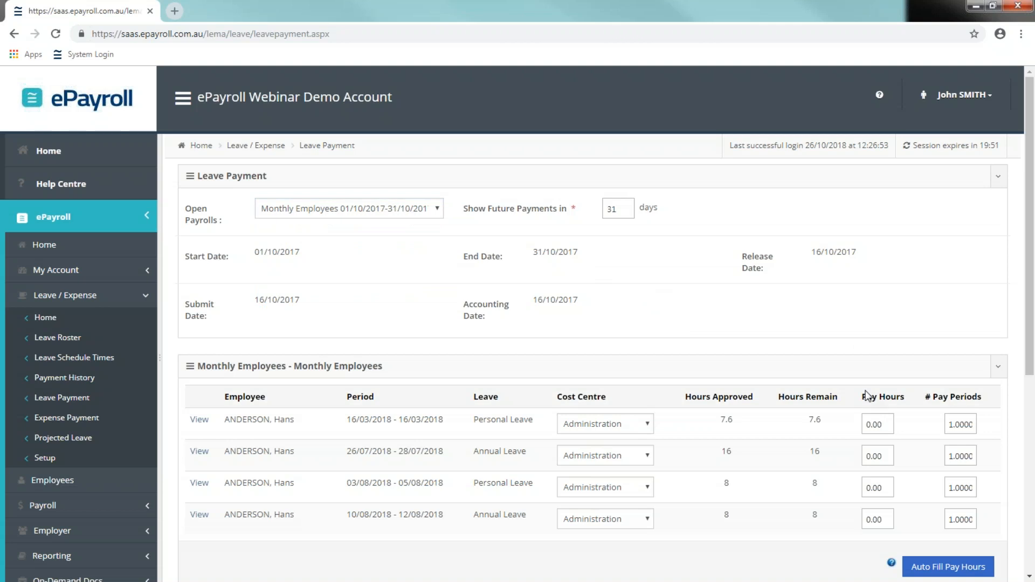
Set the pay hours of the 16/03/2018 personal leave to 7.6, and run the automatic fill of pay hours
scroll(866, 386, "down", 1)
left_click(878, 359)
left_click_drag(885, 360, 868, 359)
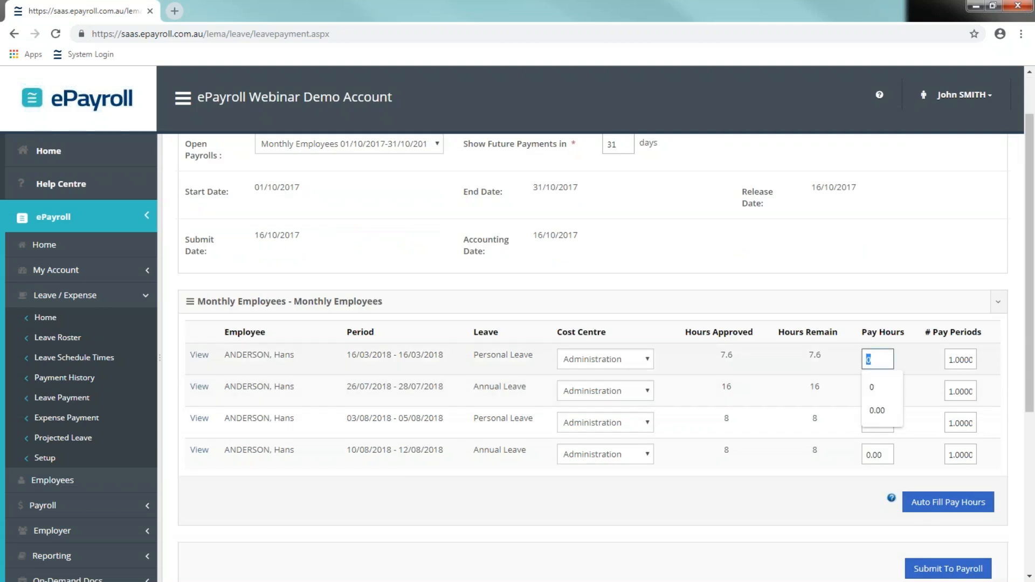
type("7.6")
left_click(877, 411)
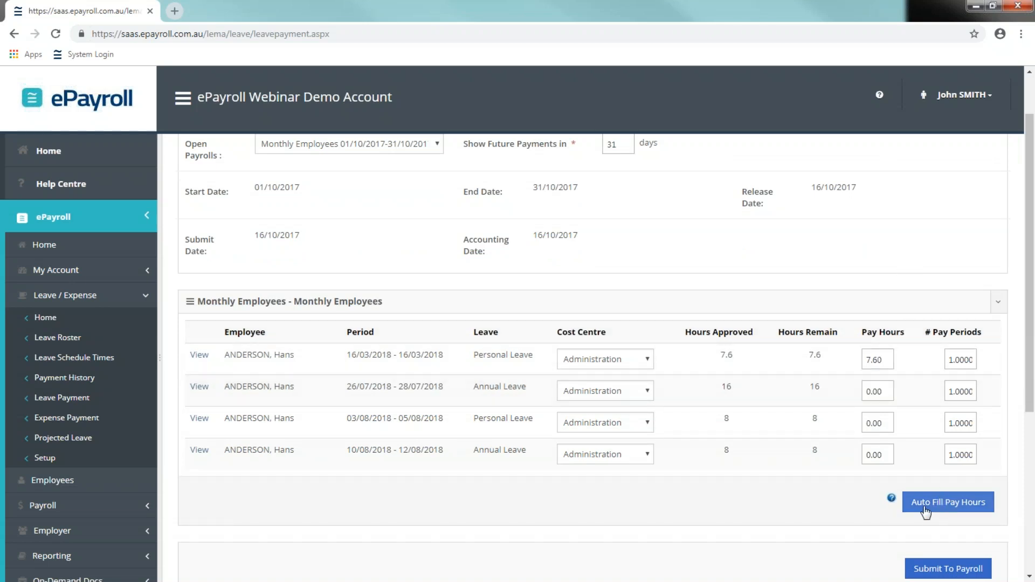
left_click(925, 509)
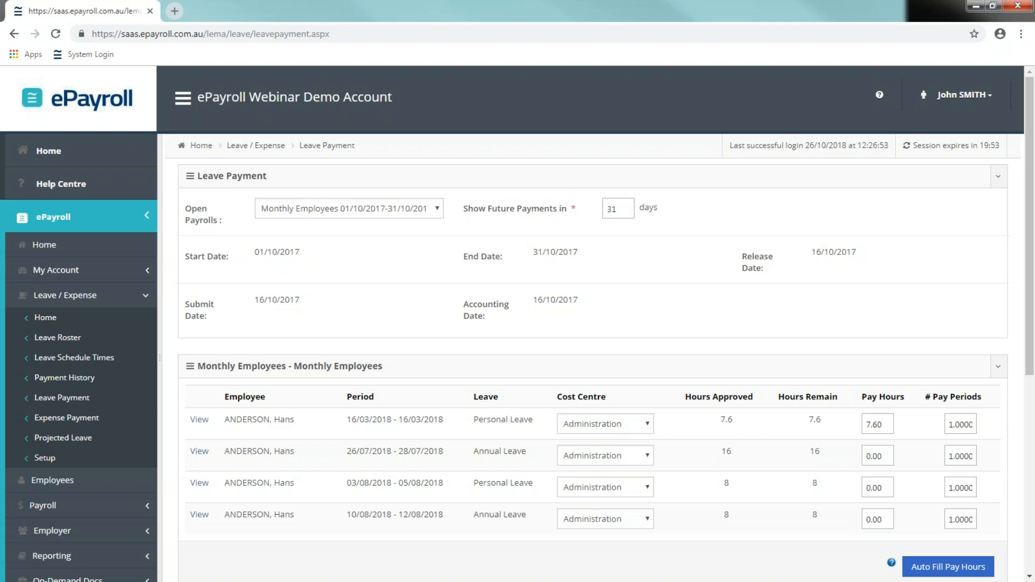
Submit the monthly employees' leave payment to payroll and accept the confirmation
scroll(745, 365, "down", 3)
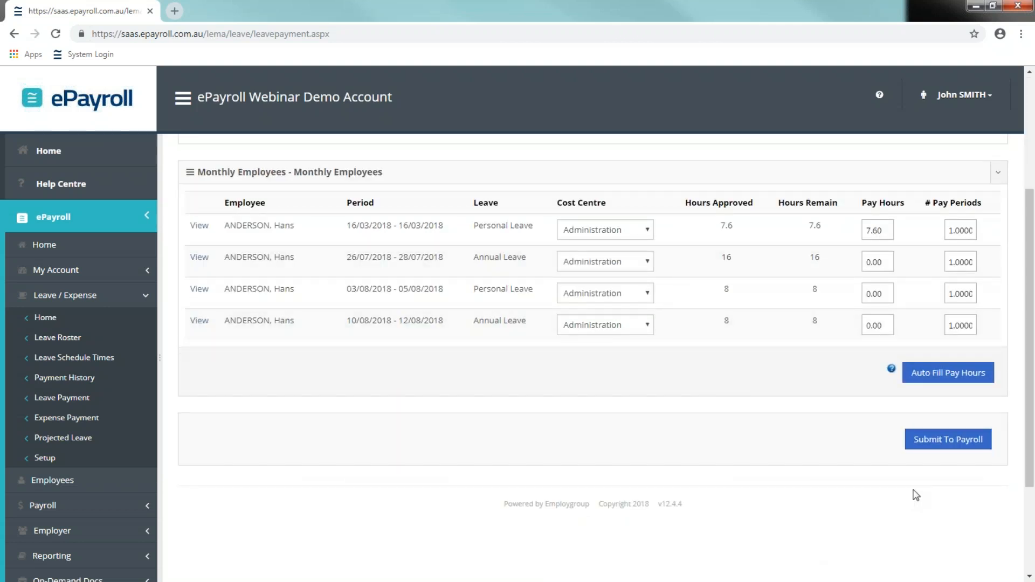
left_click(948, 440)
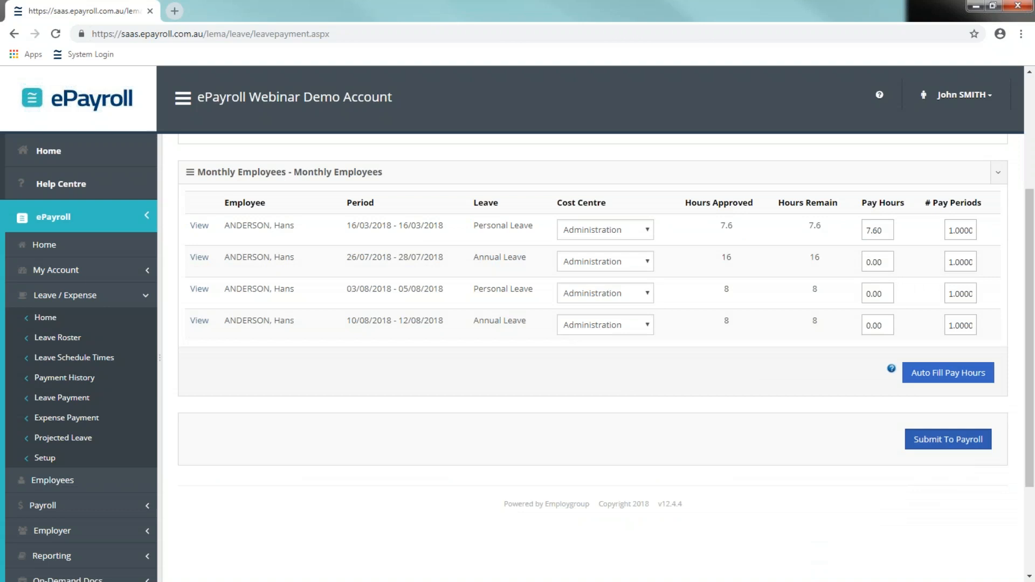
left_click(581, 134)
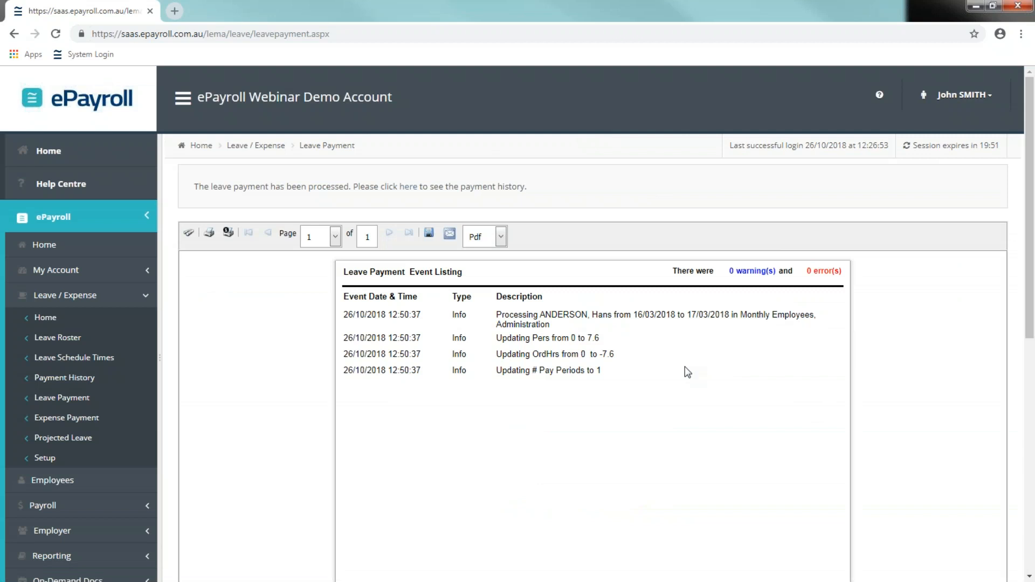
Open the Open Payrolls page and review the hours entered for the Weekly Full Times employees
left_click(146, 295)
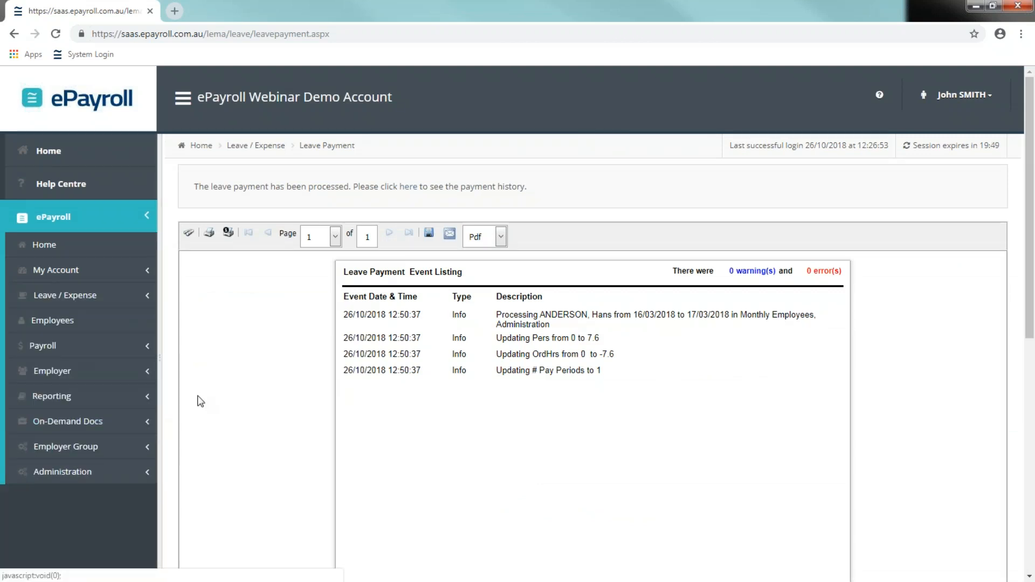
left_click(115, 348)
left_click(88, 368)
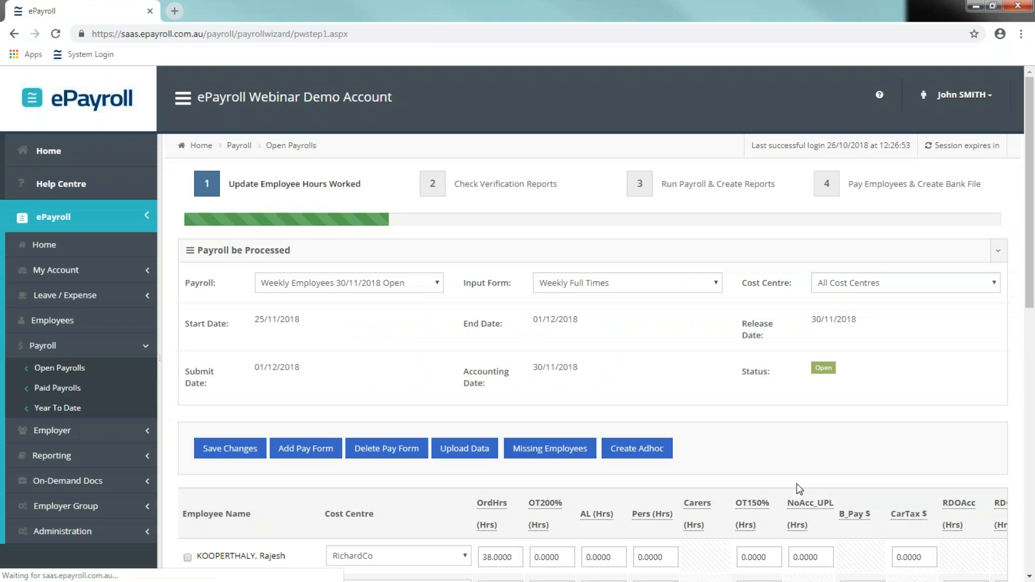
scroll(801, 401, "down", 1)
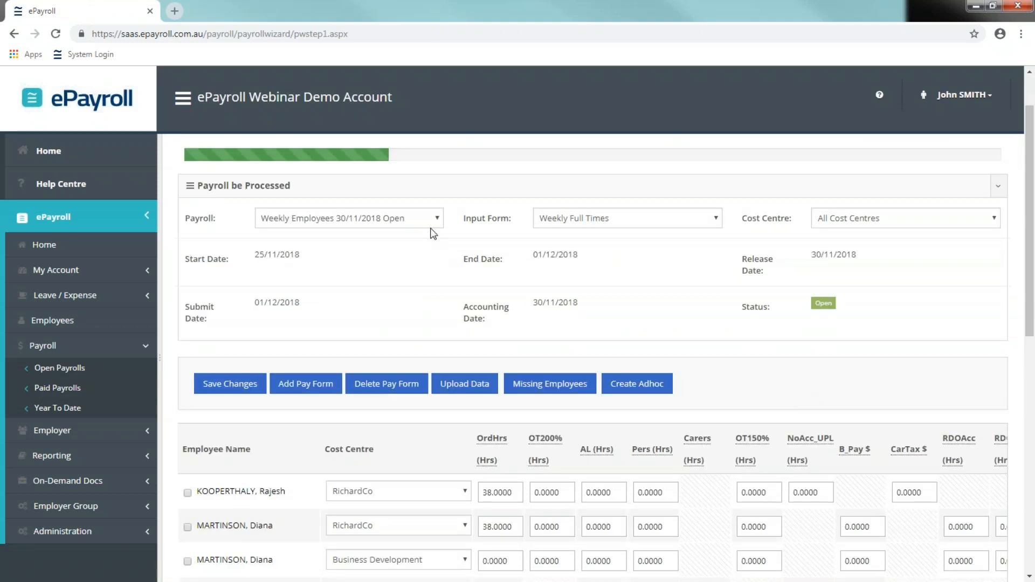
scroll(588, 279, "down", 3)
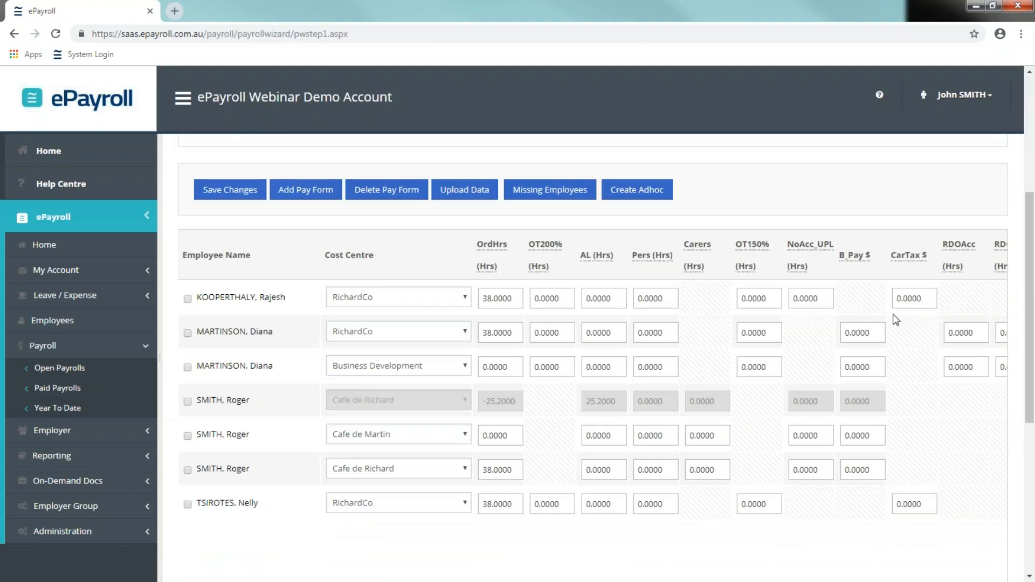
Check which payrolls are open, and examine the locked annual leave row in the Weekly Full Times input form
scroll(896, 319, "up", 3)
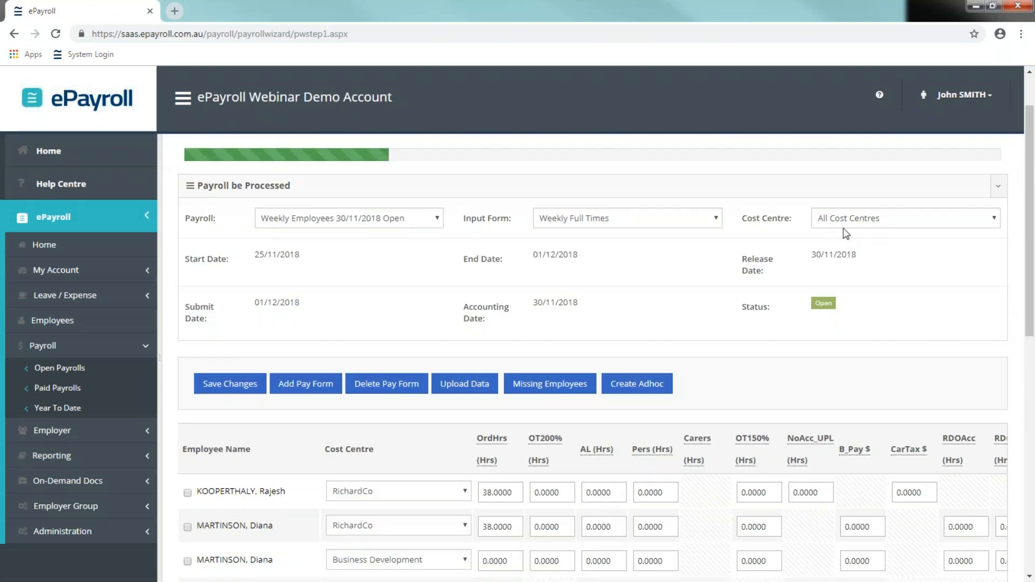
left_click(352, 218)
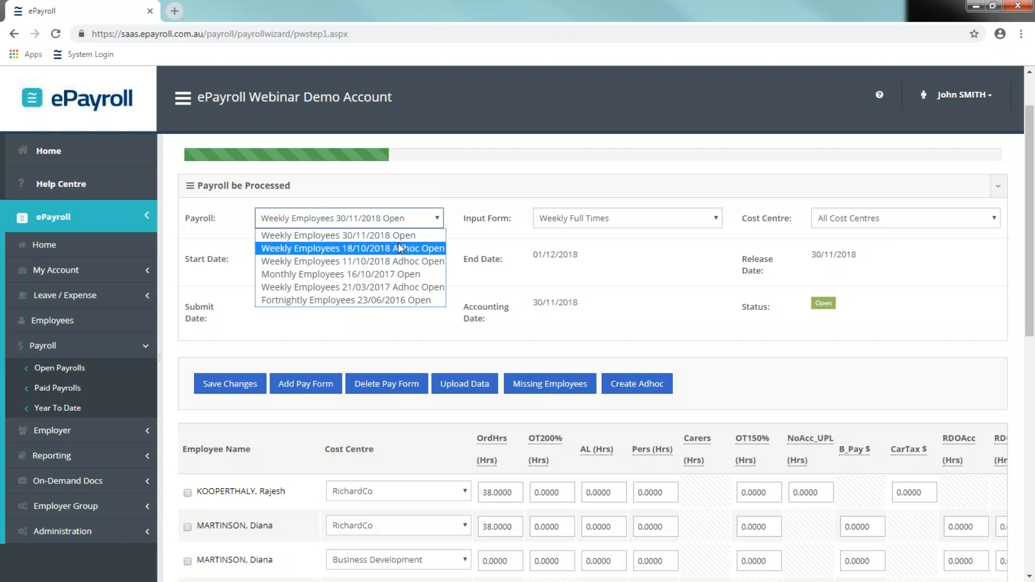
left_click(440, 221)
scroll(491, 257, "down", 3)
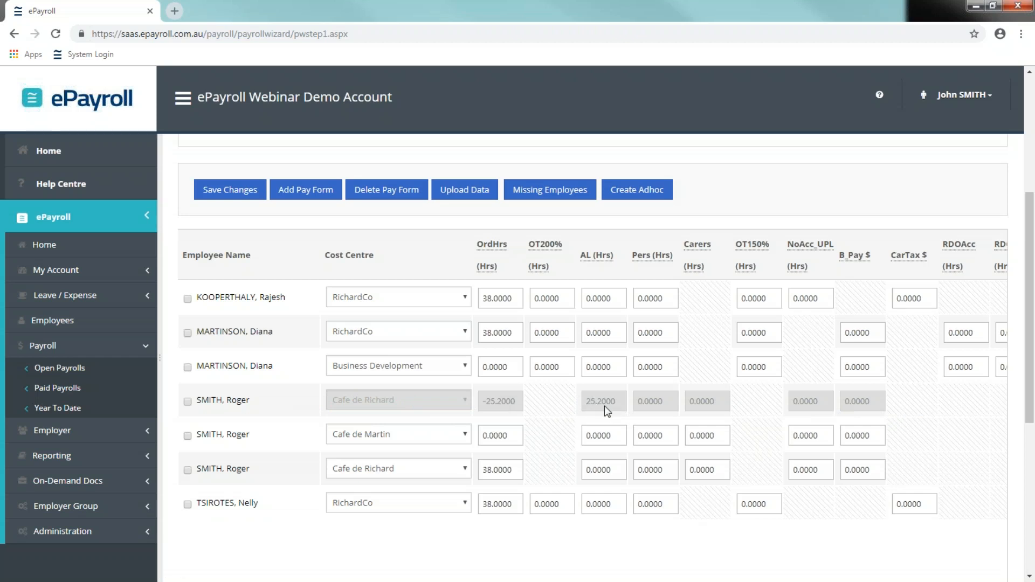
left_click(188, 401)
Set the ordinary hours of the first employee in the Weekly Full Times form to 30
left_click(501, 299)
left_click_drag(501, 299, 486, 300)
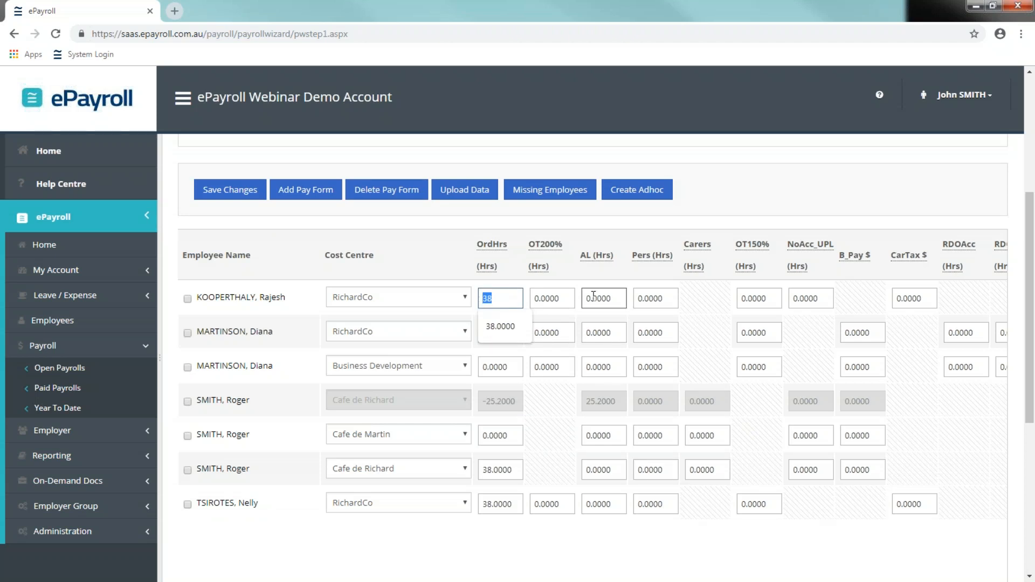
type("30")
left_click(711, 324)
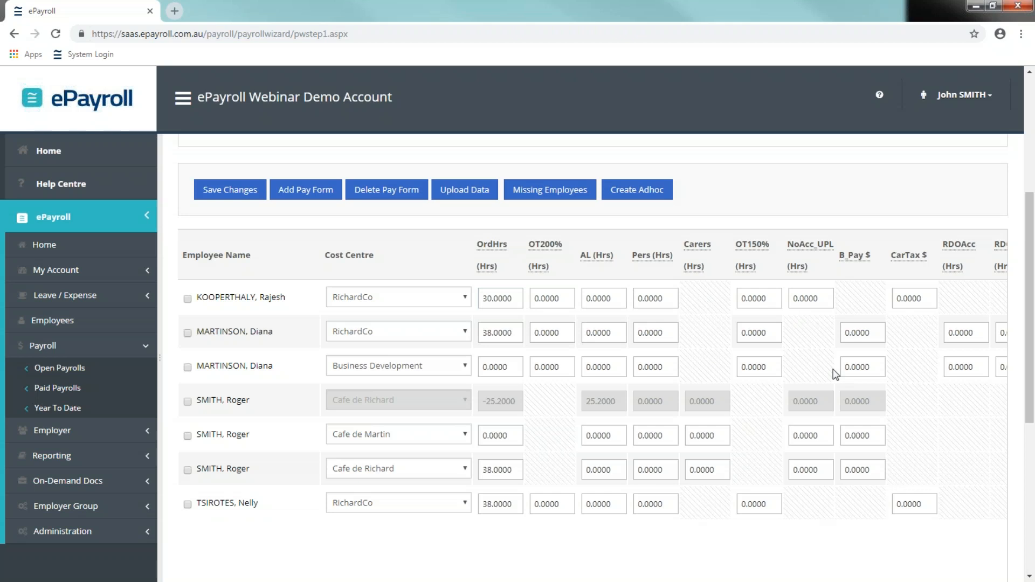
scroll(937, 342, "down", 1)
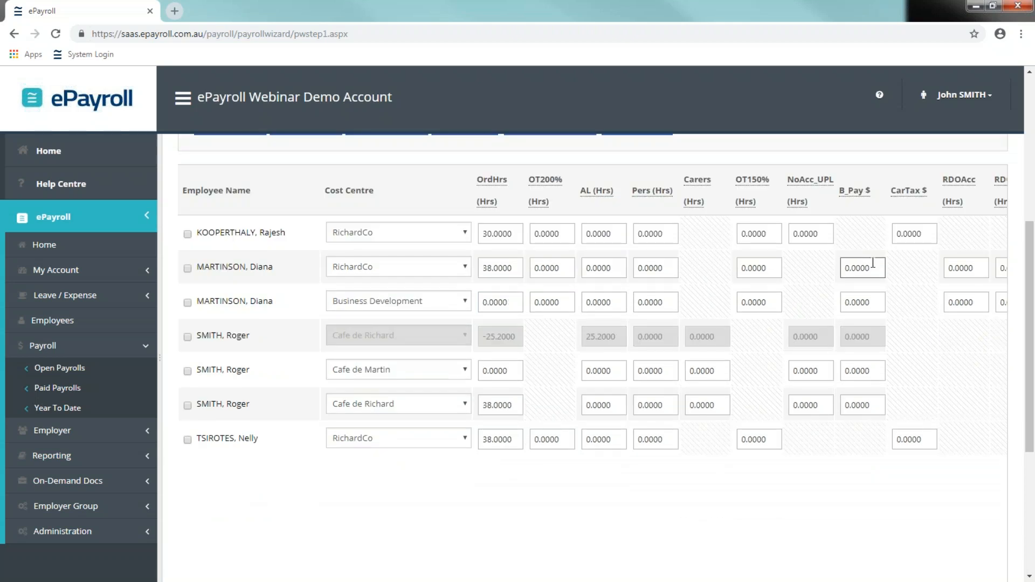
Examine the remaining columns of the weekly input form across to Pay By, # Pay, Alt Rate and Tax Override
scroll(727, 475, "down", 2)
left_click_drag(585, 518, 851, 516)
scroll(807, 447, "up", 4)
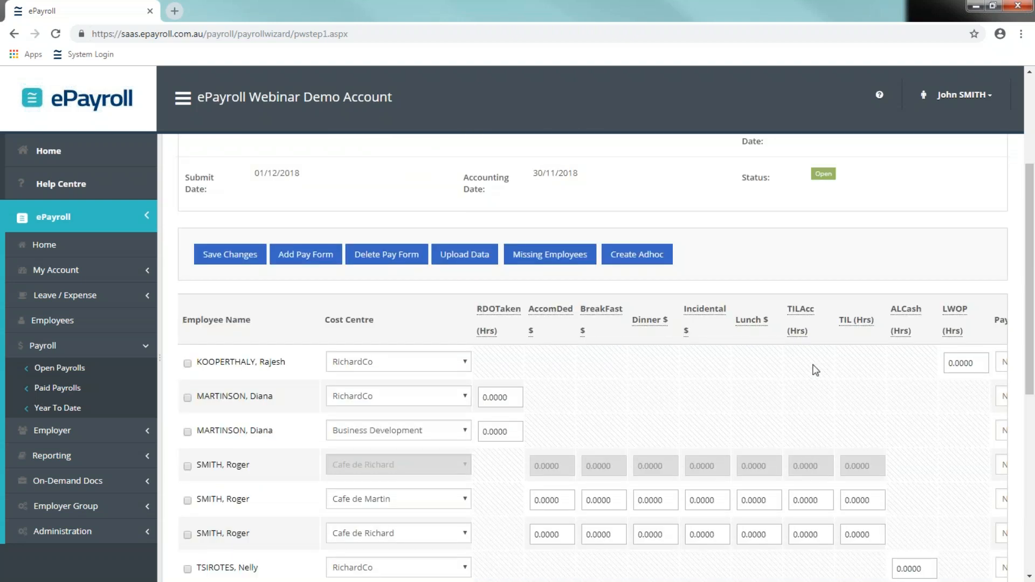
scroll(808, 372, "down", 3)
scroll(784, 525, "down", 1)
left_click_drag(751, 517, 954, 515)
scroll(947, 471, "up", 3)
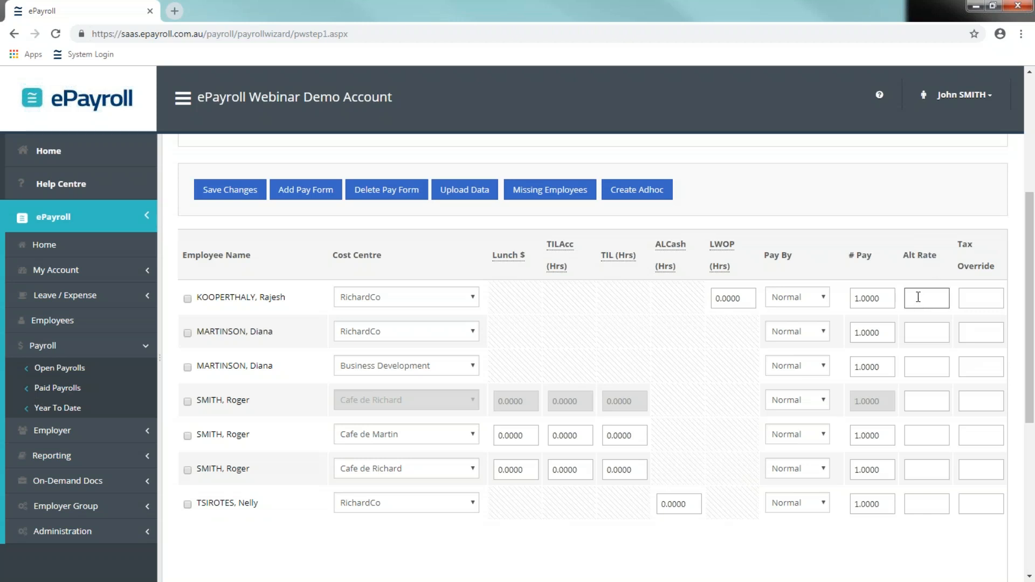
scroll(730, 382, "down", 5)
scroll(666, 374, "up", 3)
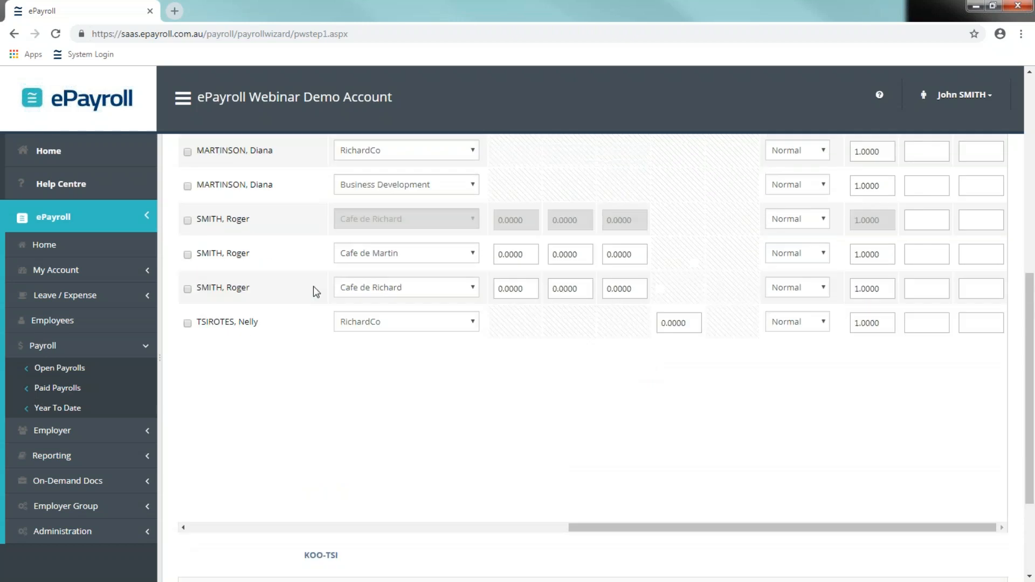
Save the changes to the input form and proceed to the Check Verification Reports stage
scroll(225, 185, "up", 3)
left_click(230, 190)
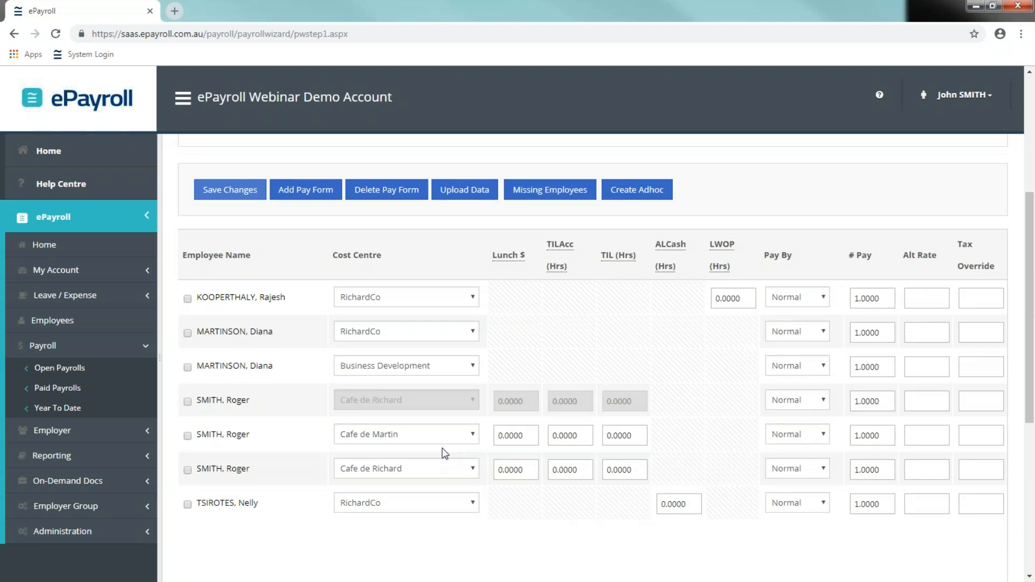
scroll(442, 448, "up", 3)
scroll(501, 384, "up", 1)
left_click(489, 184)
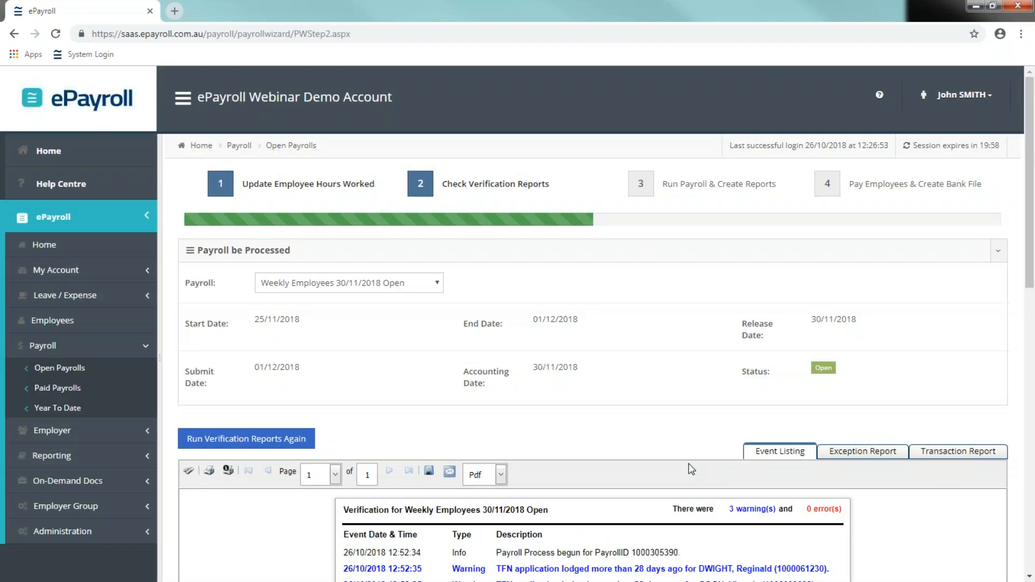
Review the verification Event Listing, checking the TFN warnings and the warning and error counts
scroll(717, 413, "down", 3)
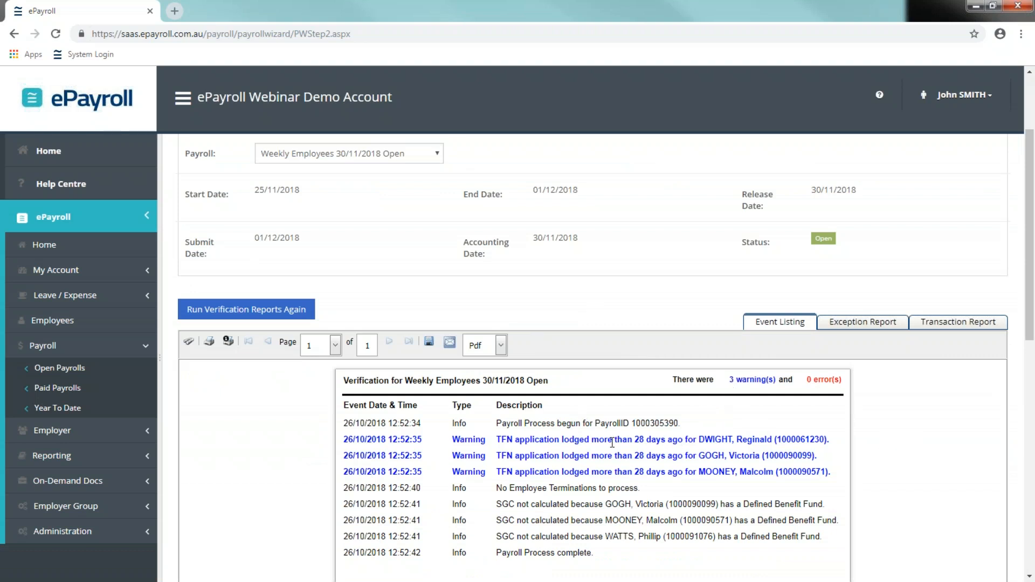
left_click_drag(502, 438, 811, 454)
left_click(810, 453)
left_click_drag(497, 439, 780, 445)
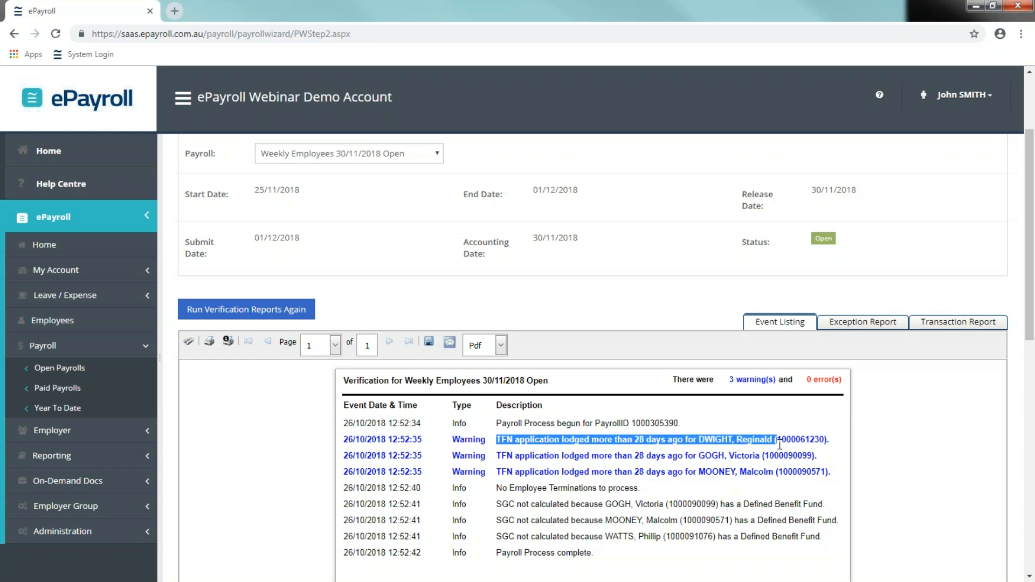
left_click(818, 380)
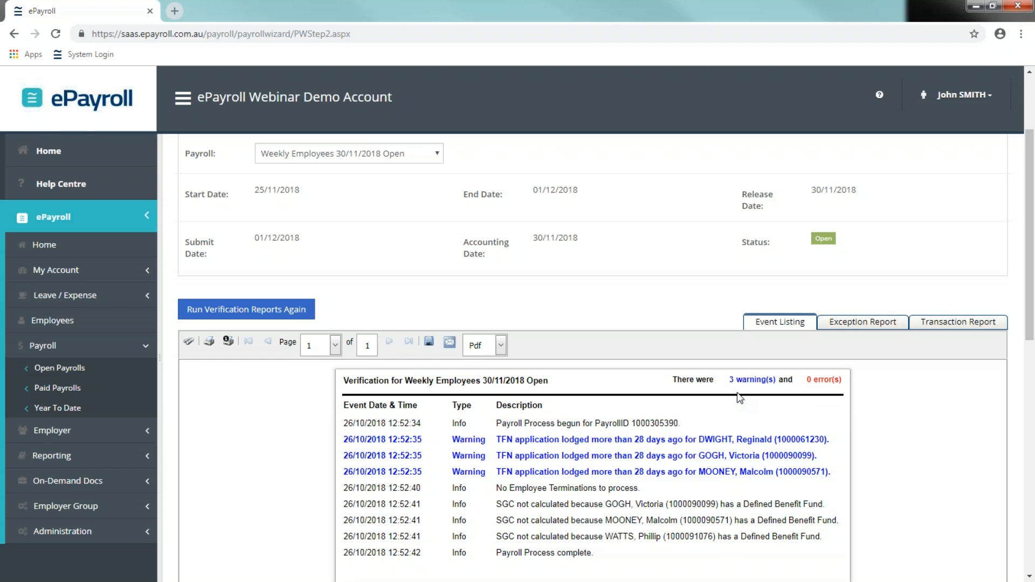
Open the Exception Report and review the employees' gross pay changes against the last pay
left_click(863, 321)
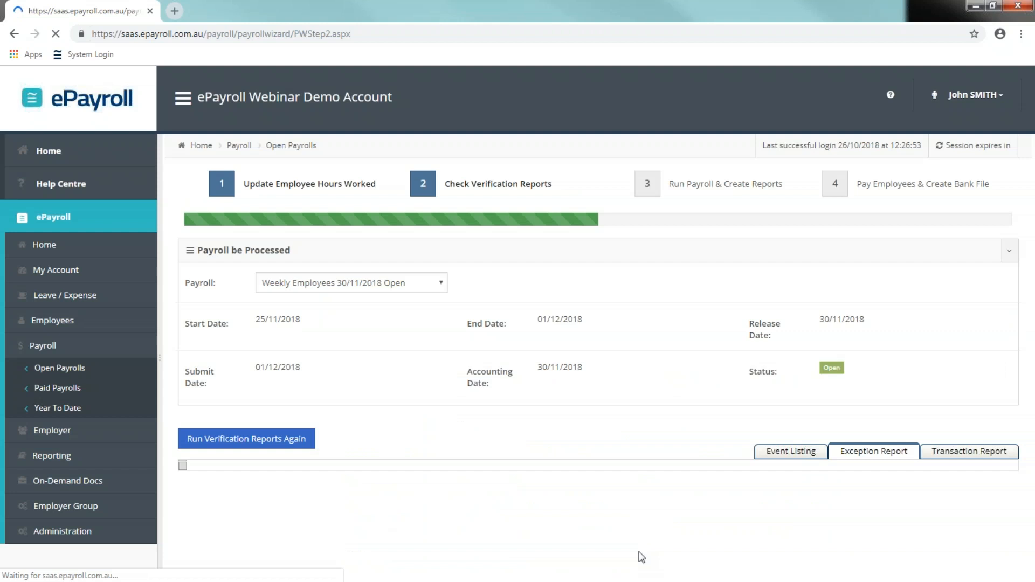
scroll(639, 518, "down", 3)
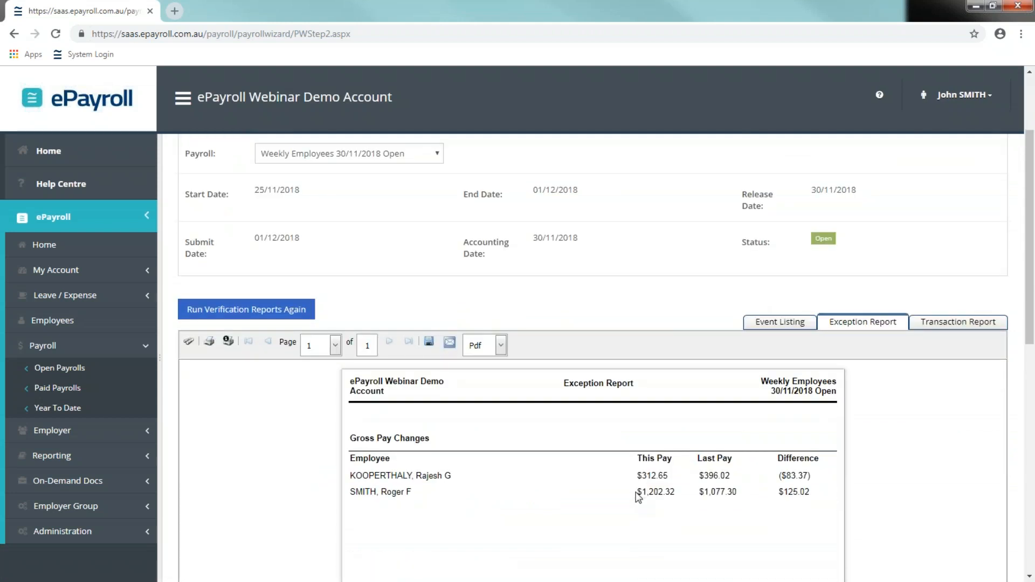
scroll(638, 497, "down", 1)
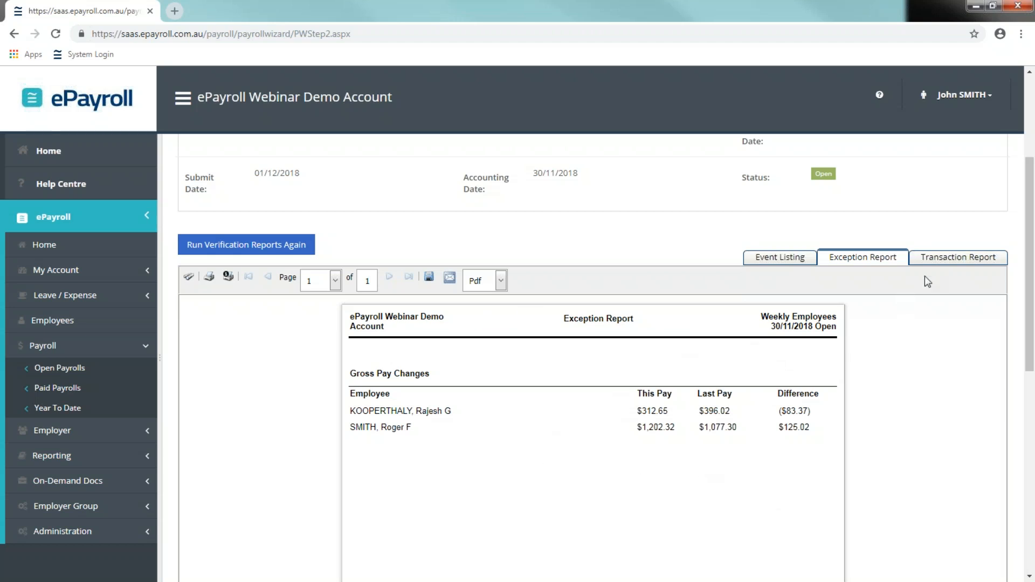
Open the Transaction Report and read through the employees' pay details on its first page
left_click(958, 257)
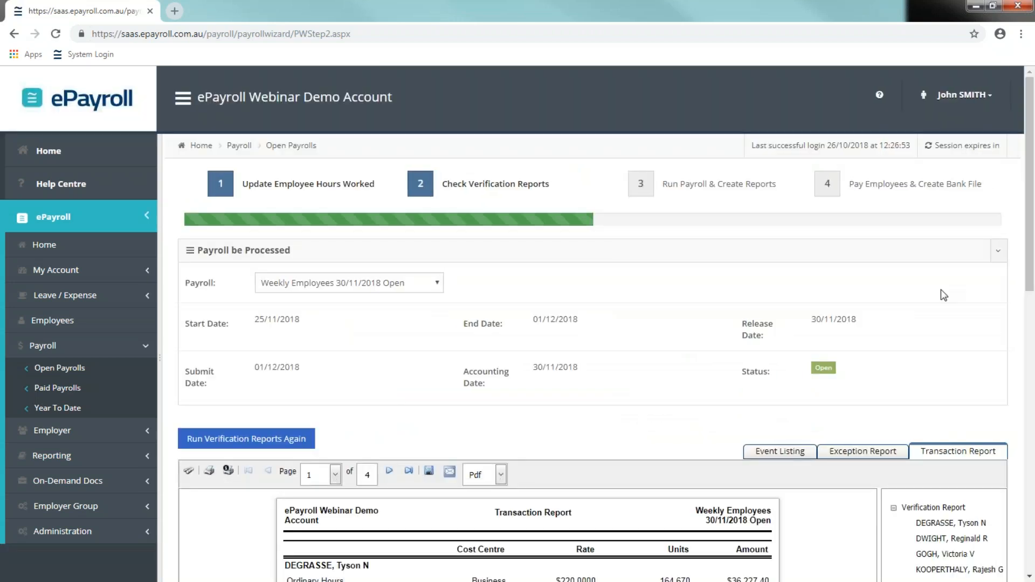
scroll(893, 331, "down", 3)
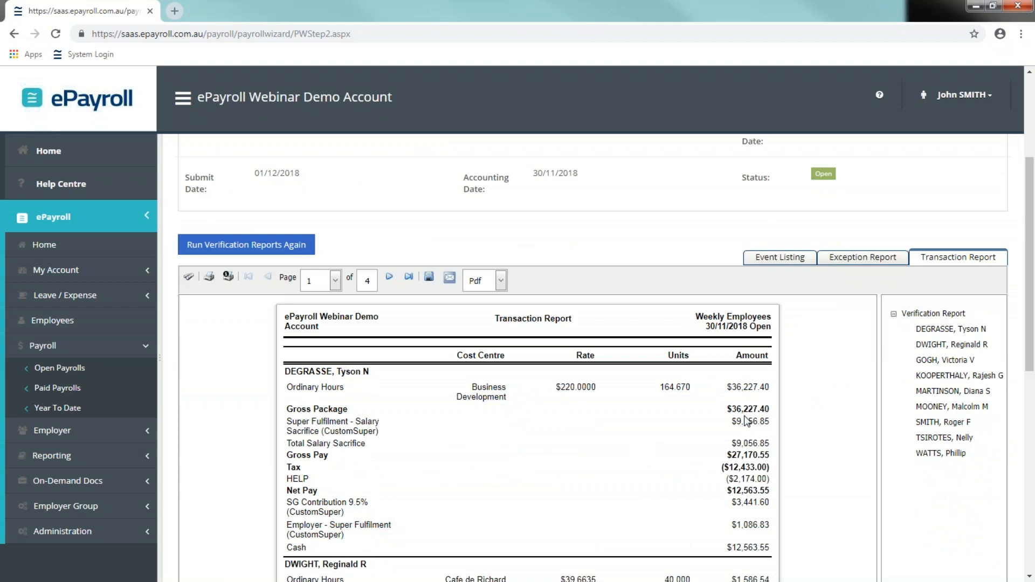
scroll(748, 490, "down", 6)
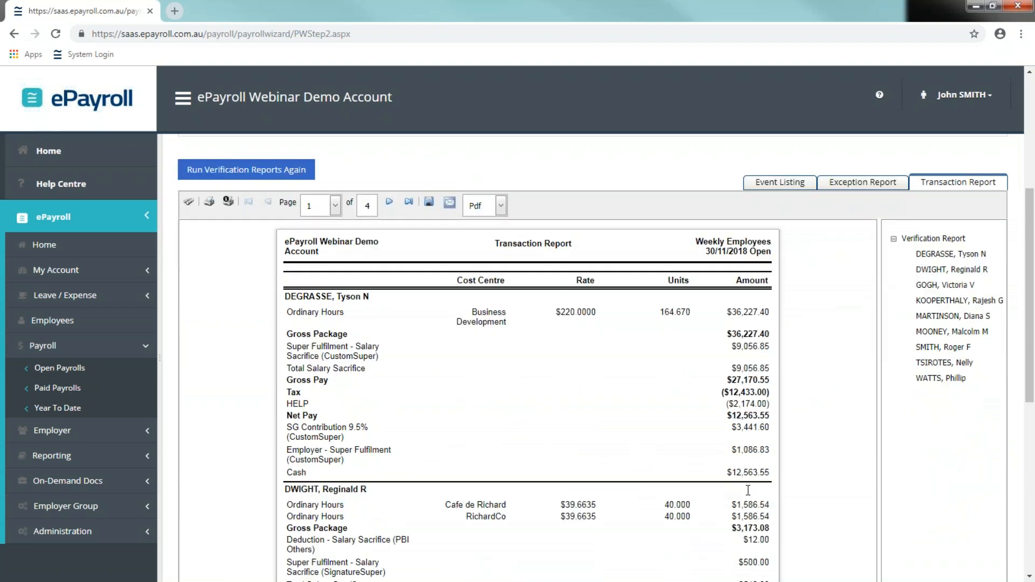
scroll(529, 356, "down", 2)
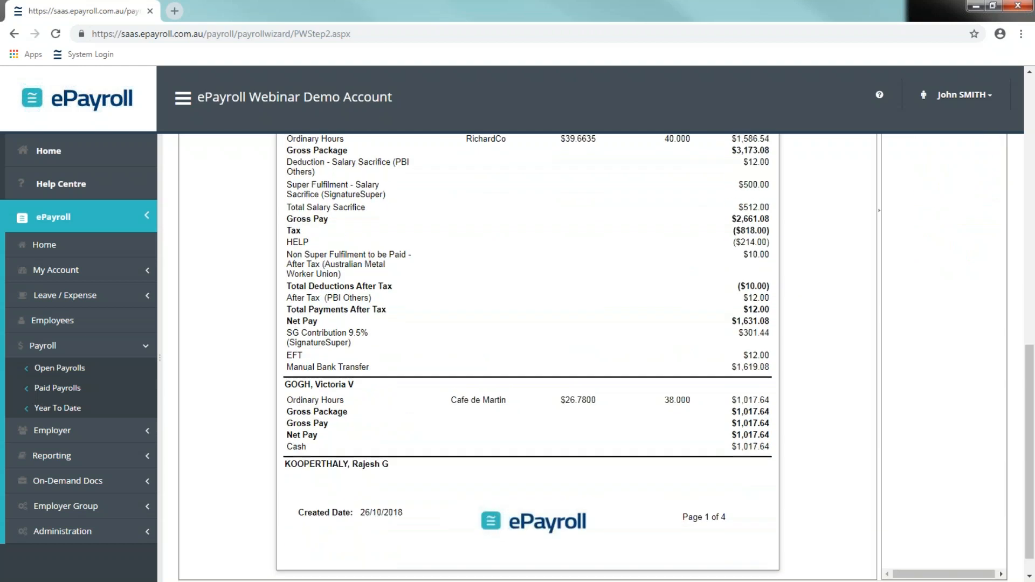
scroll(414, 308, "up", 8)
scroll(414, 309, "up", 3)
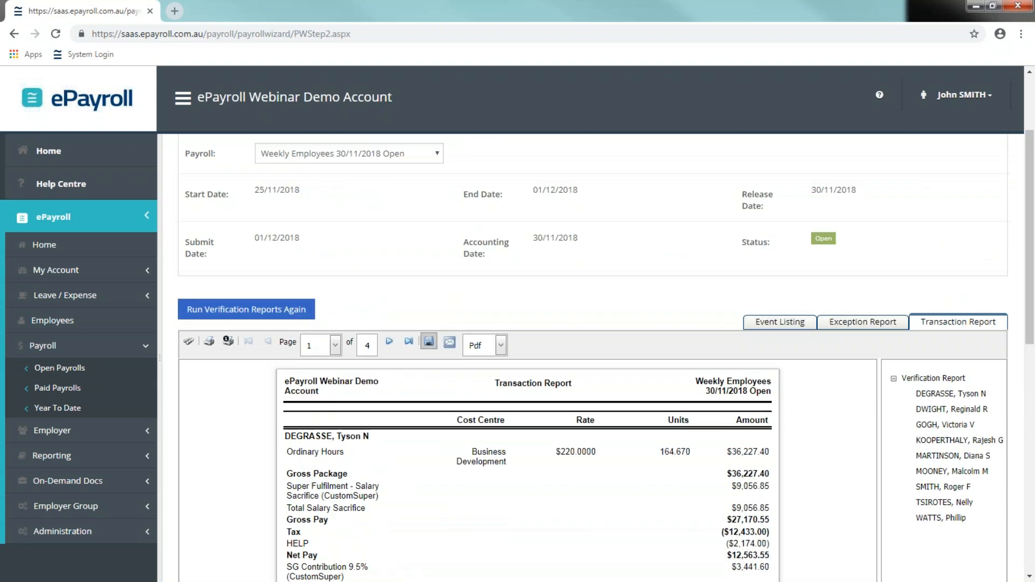
Go to the last page of the Transaction Report and review the paycode, company and payment totals
left_click(409, 342)
scroll(535, 399, "down", 2)
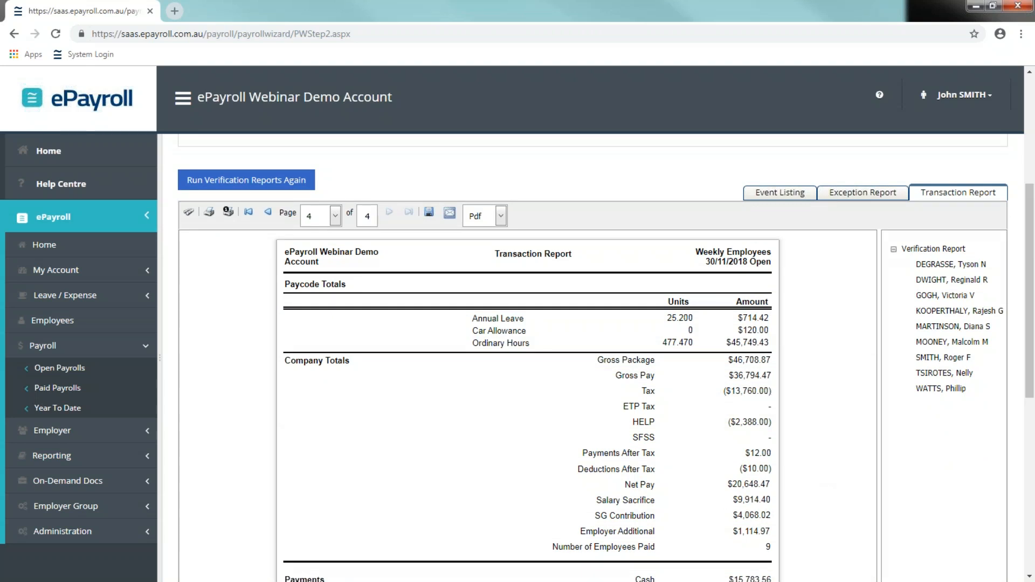
scroll(750, 380, "down", 1)
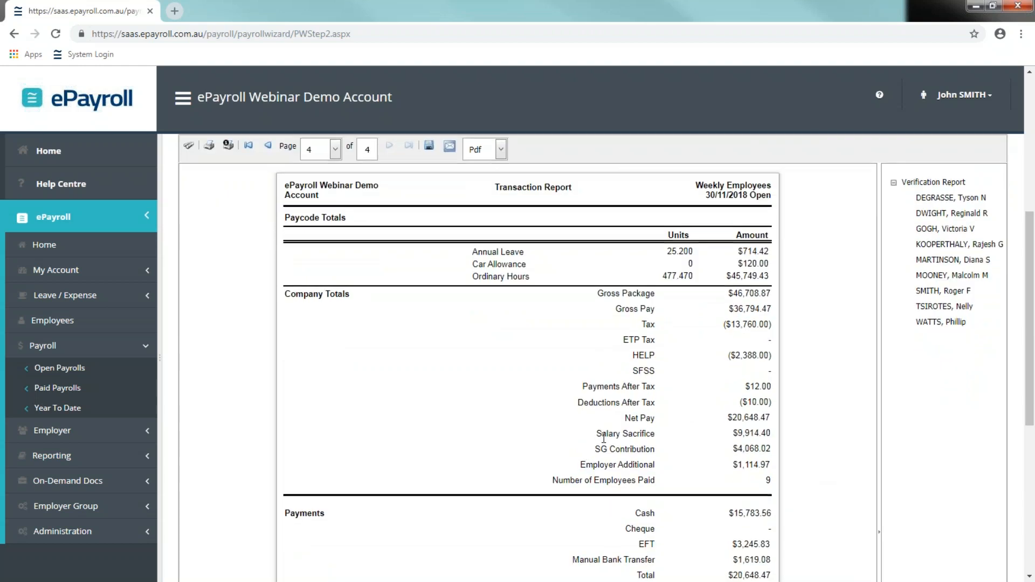
scroll(604, 437, "down", 1)
scroll(604, 438, "up", 6)
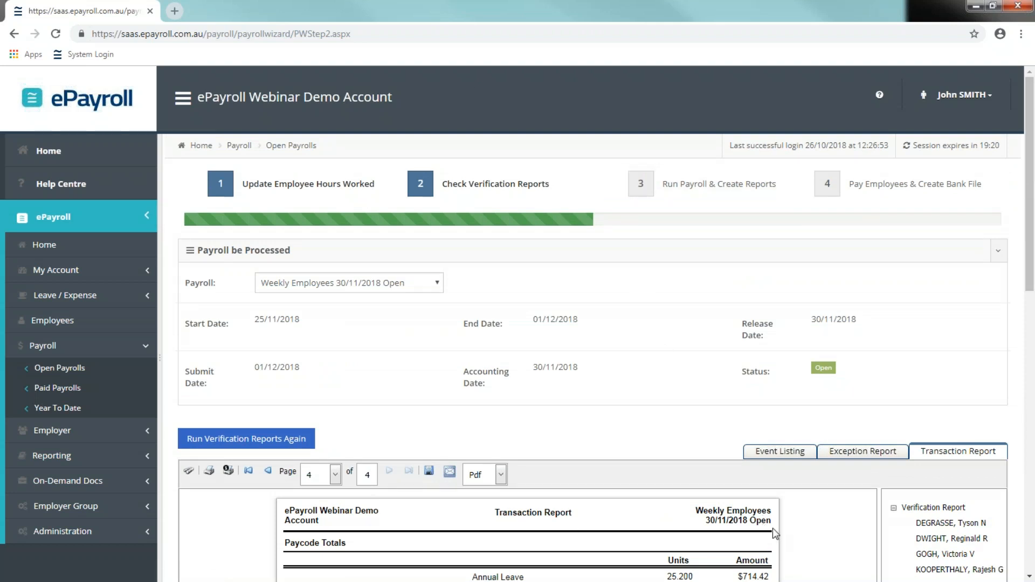
Proceed to Run Payroll & Create Reports, run the Weekly Employees 30/11/2018 payroll and confirm
left_click(810, 450)
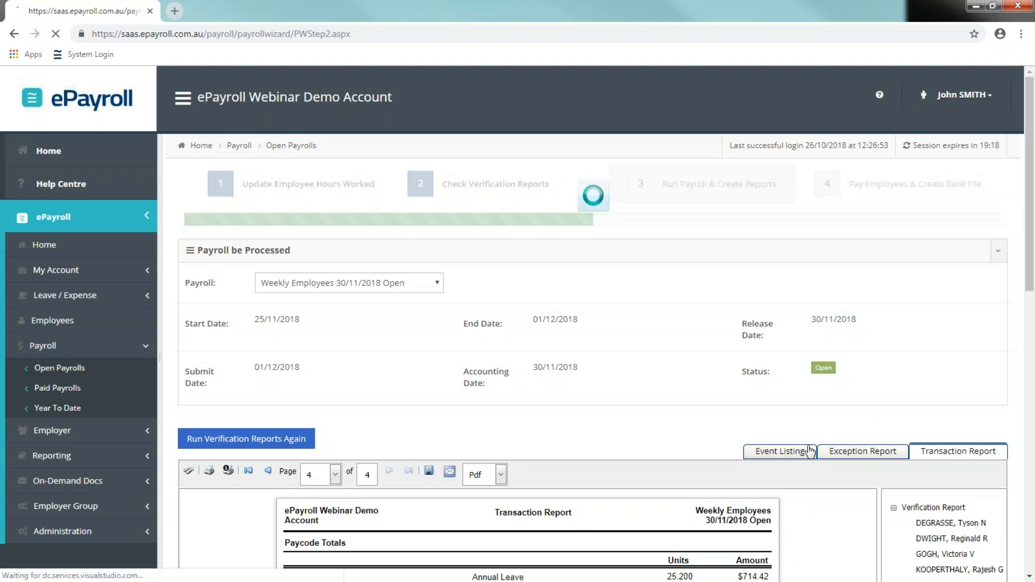
left_click(236, 463)
key("Return")
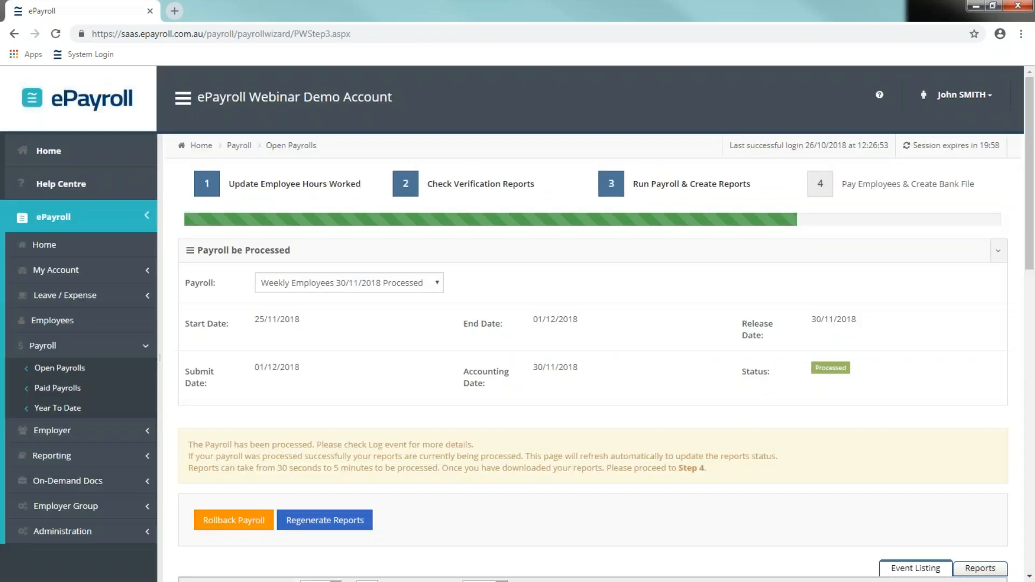
Check the payroll's processing notice and open its Reports list to view the generated Payroll Files
scroll(610, 415, "down", 1)
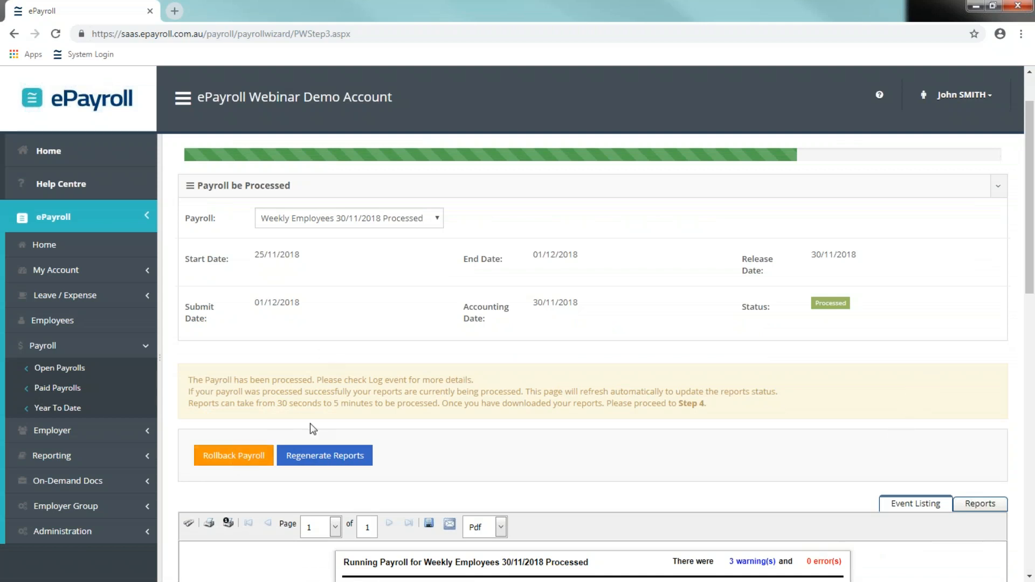
scroll(309, 423, "up", 1)
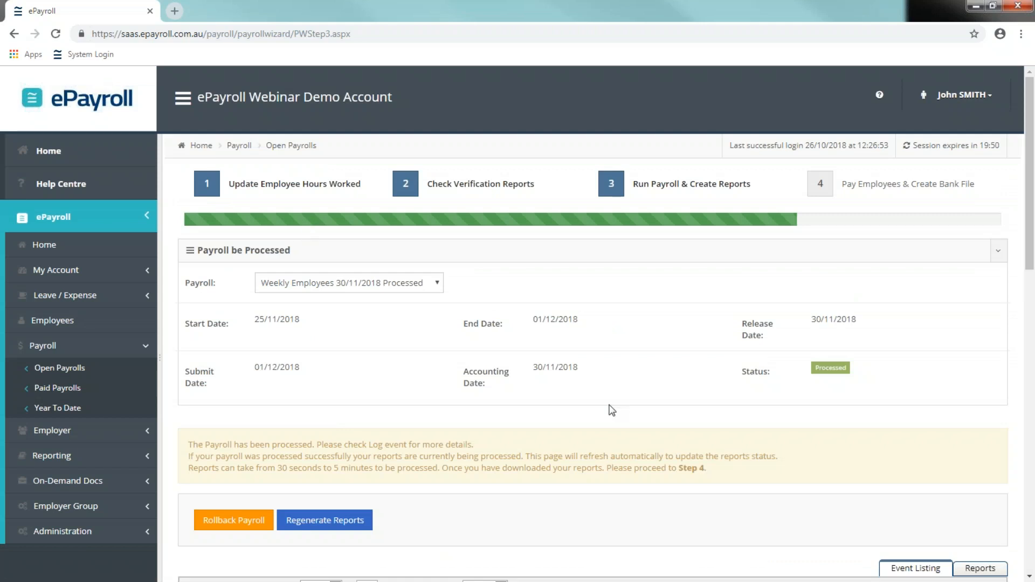
scroll(871, 487, "down", 1)
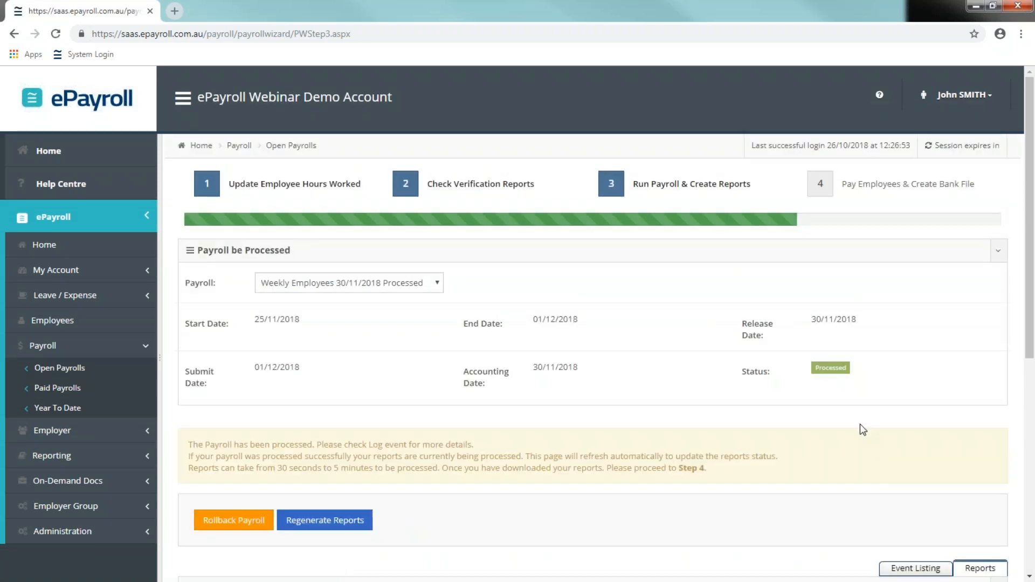
scroll(828, 412, "down", 1)
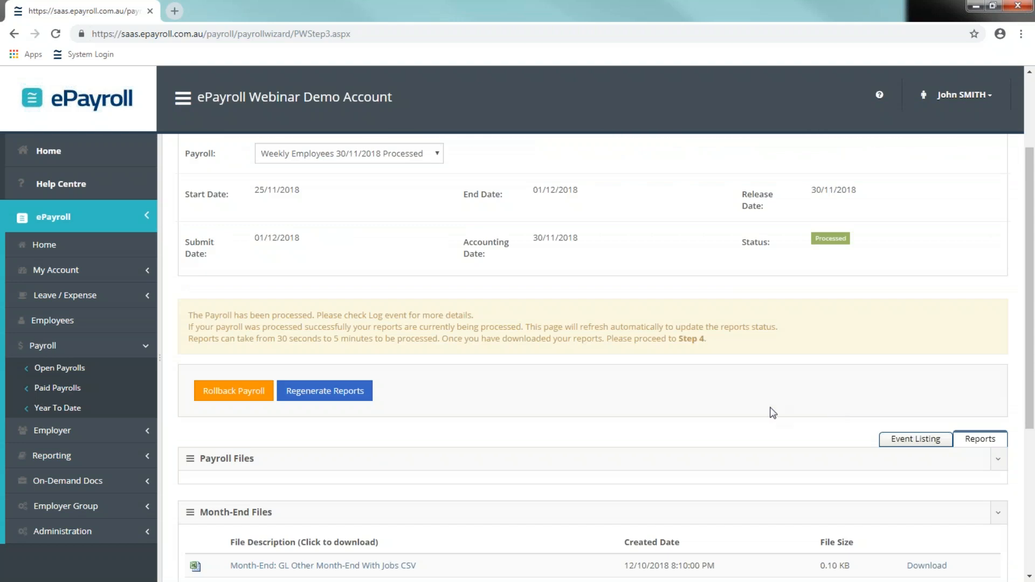
scroll(772, 411, "down", 1)
scroll(747, 392, "down", 3)
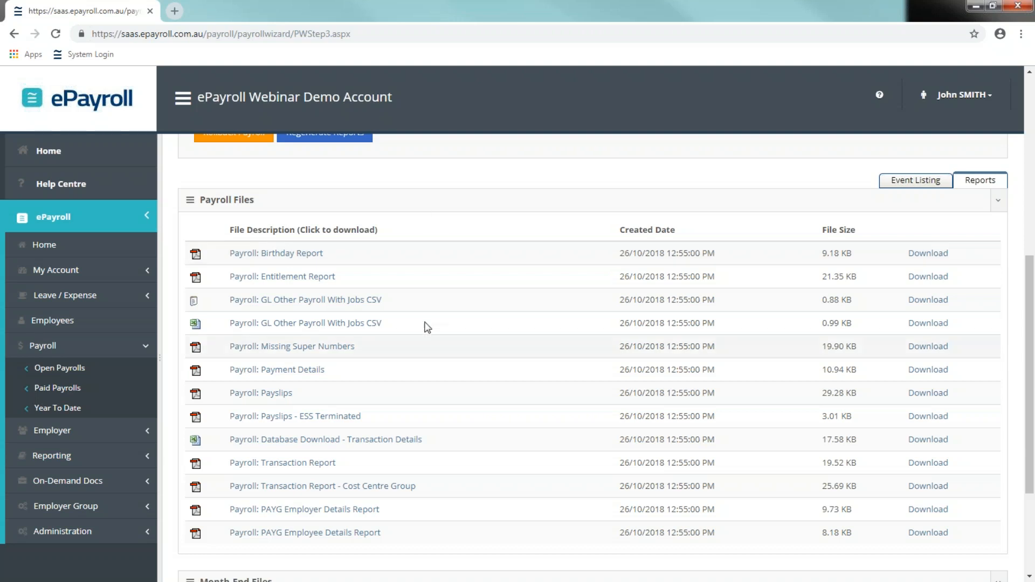
Examine the available payroll files, such as the Entitlement Report, Payslips and Transaction Report - Cost Centre Group, and the Month-End Files
left_click(330, 279)
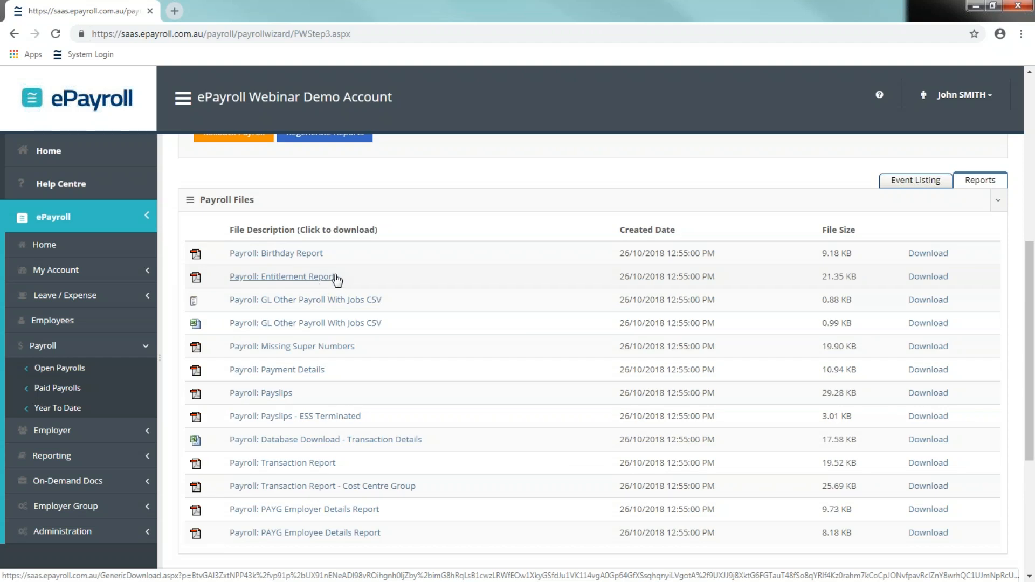
left_click(278, 398)
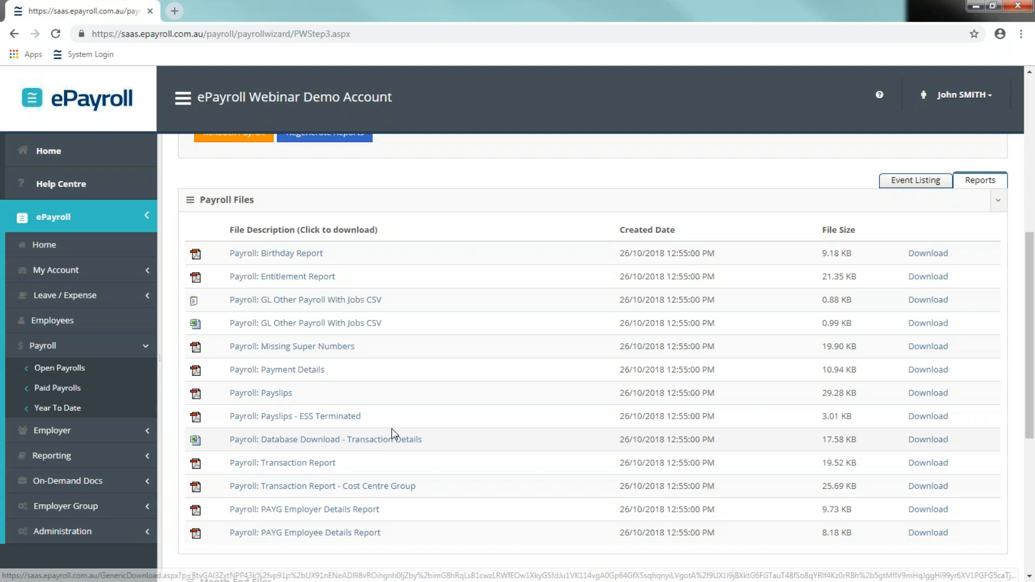
left_click(303, 486)
scroll(420, 399, "down", 1)
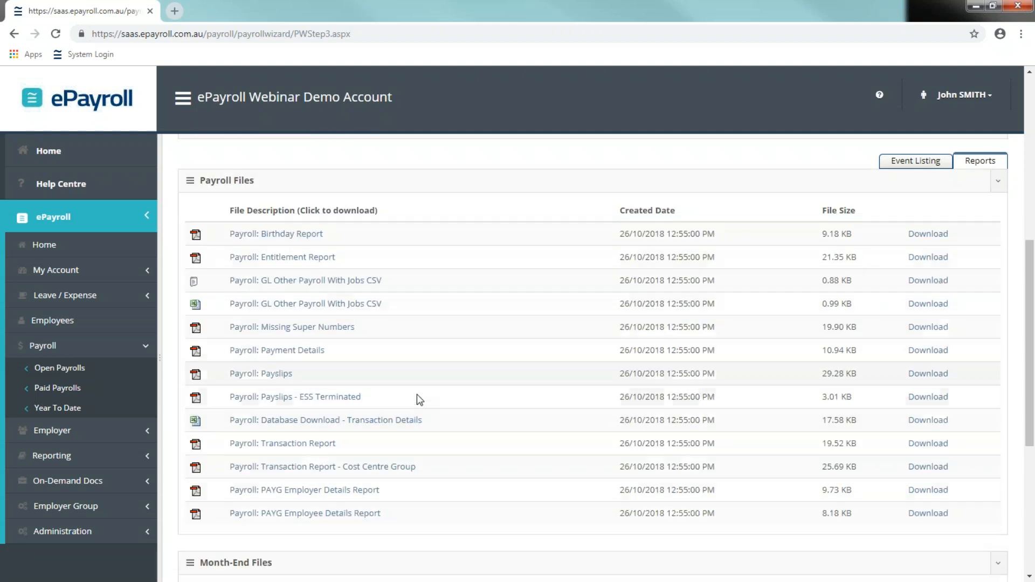
scroll(417, 395, "down", 5)
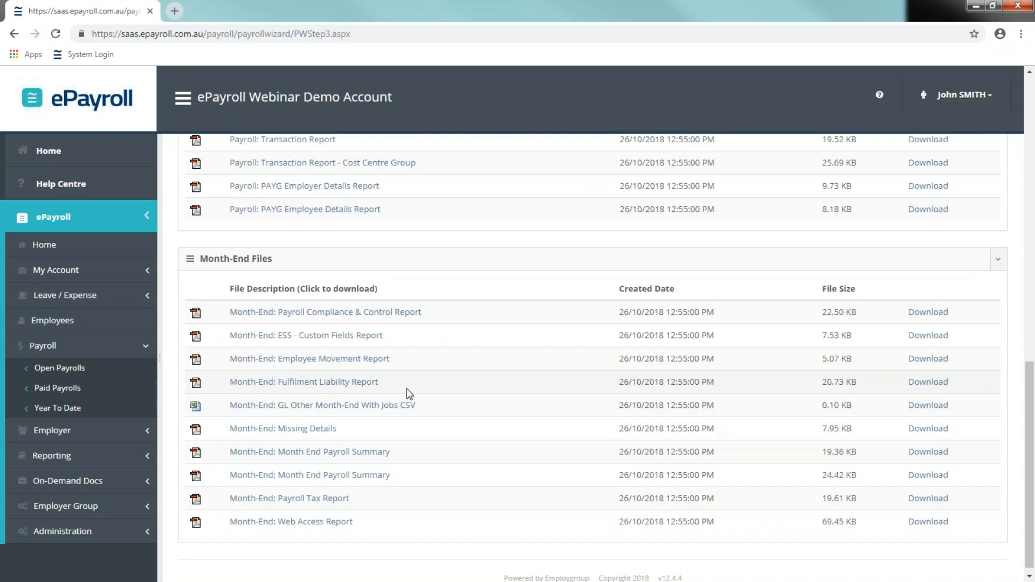
scroll(472, 438, "down", 1)
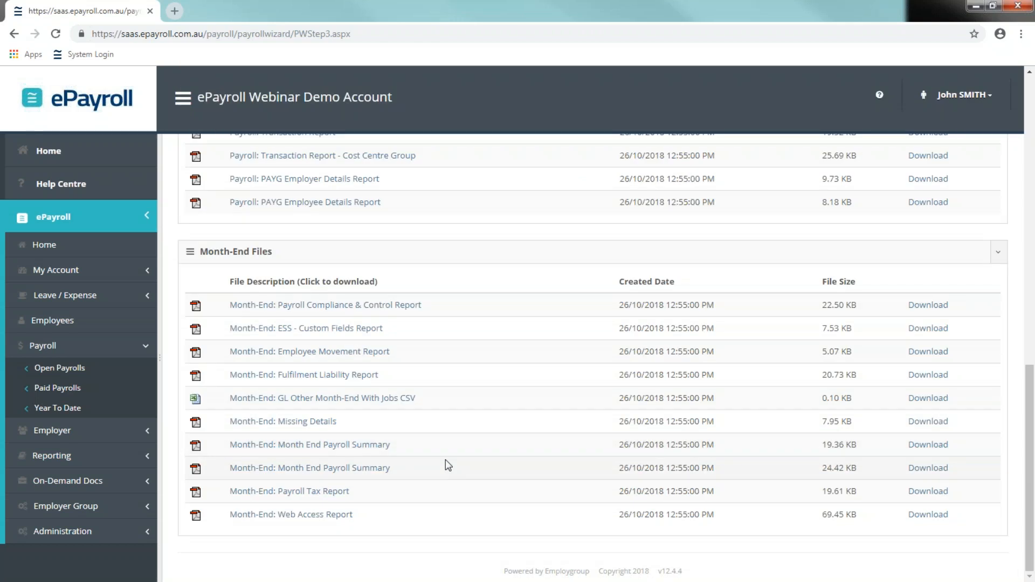
Proceed to Pay Employees & Create Bank File, create the bank file and mark the payroll as paid
scroll(445, 460, "up", 15)
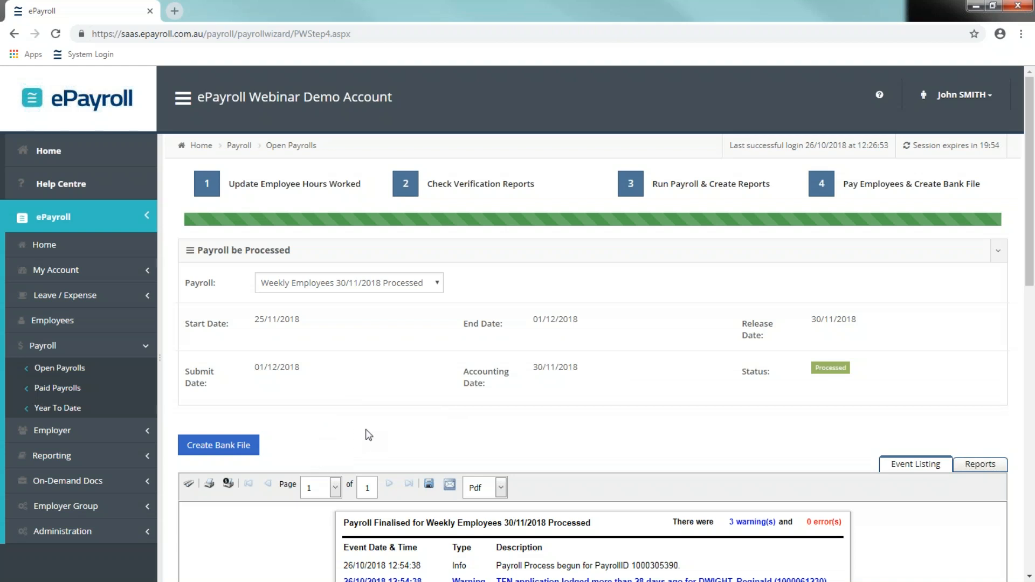
left_click(287, 454)
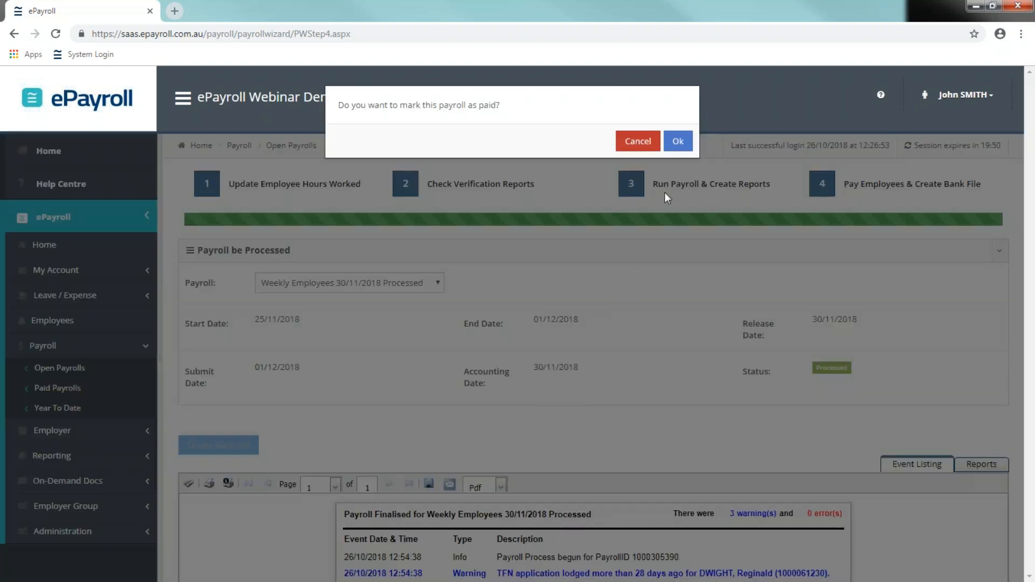
left_click(677, 143)
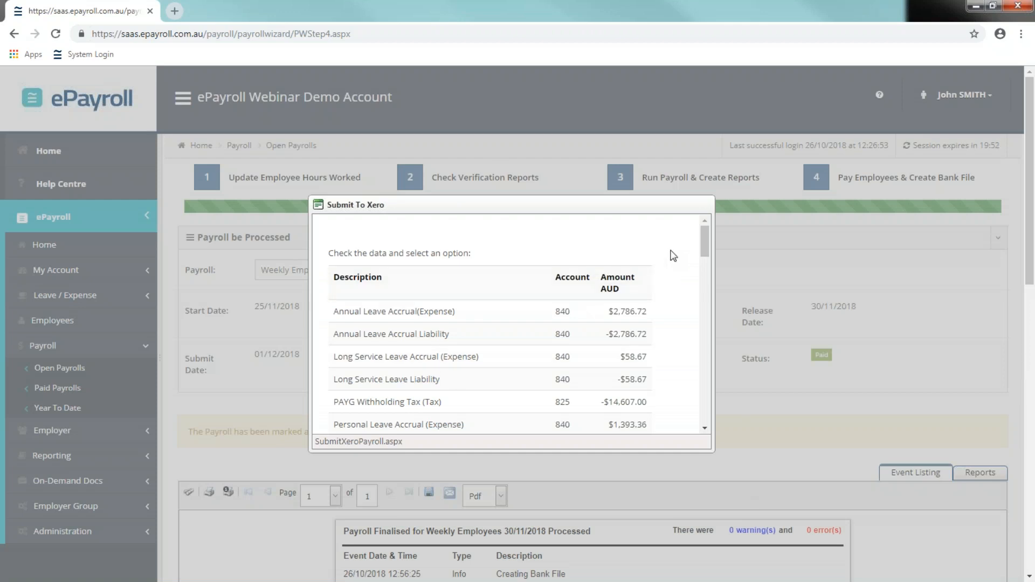
Review the descriptions, accounts and amounts listed for the Xero submission through to the last entry, and cancel the submission
scroll(673, 255, "down", 12)
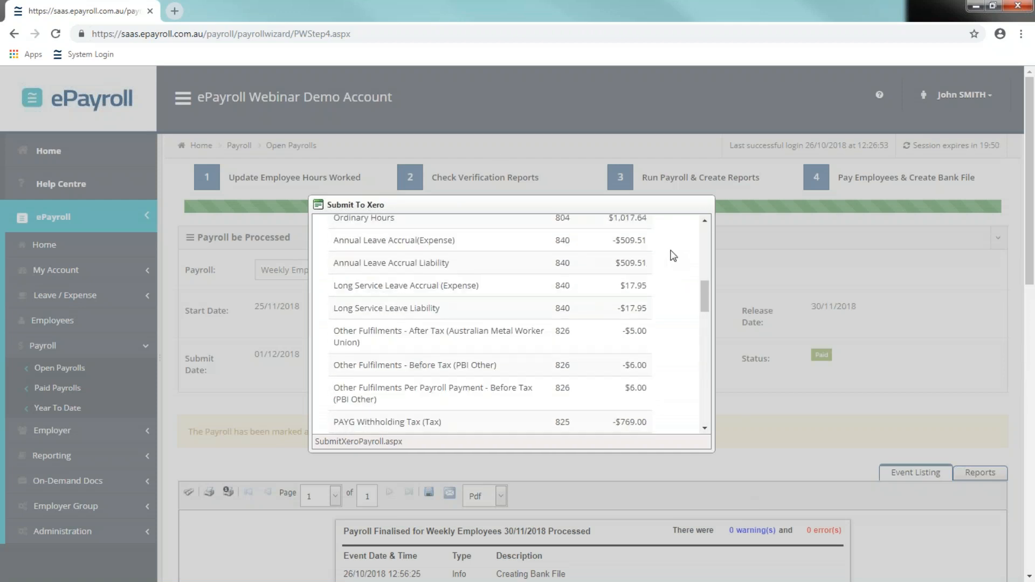
scroll(673, 256, "down", 10)
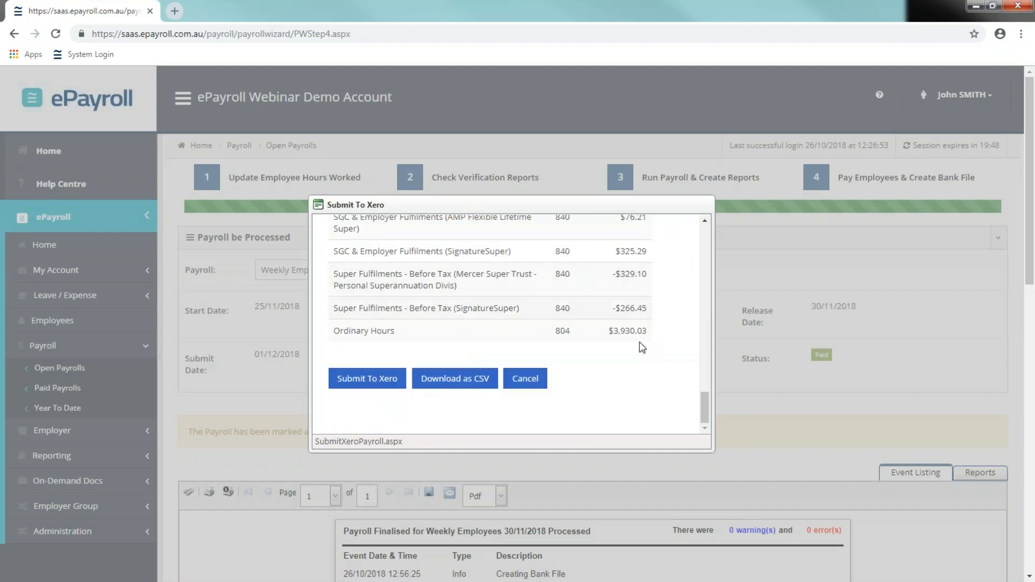
left_click(535, 381)
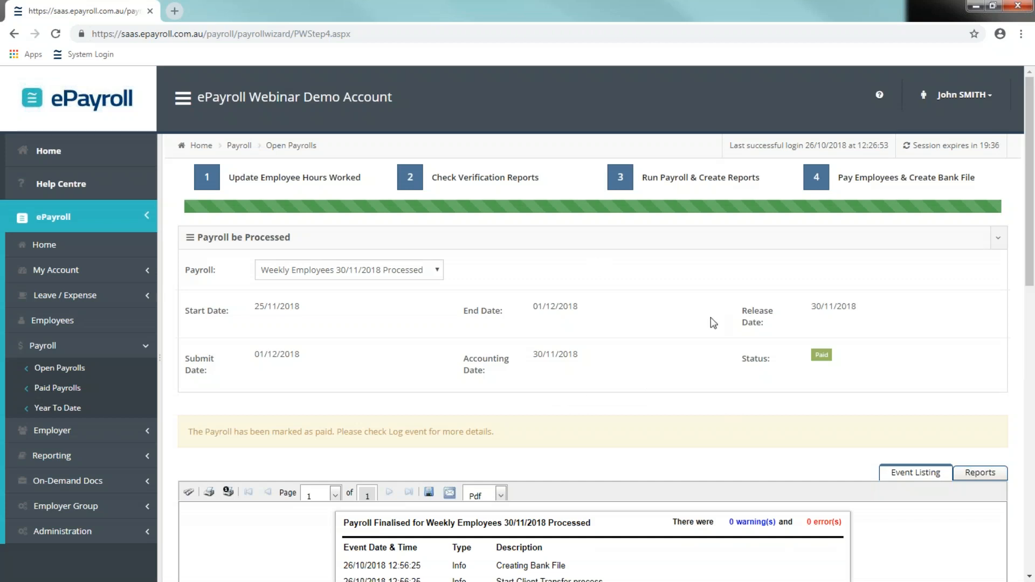
View the paid payroll's report files and locate the Bank File among the Payroll Files
left_click(979, 474)
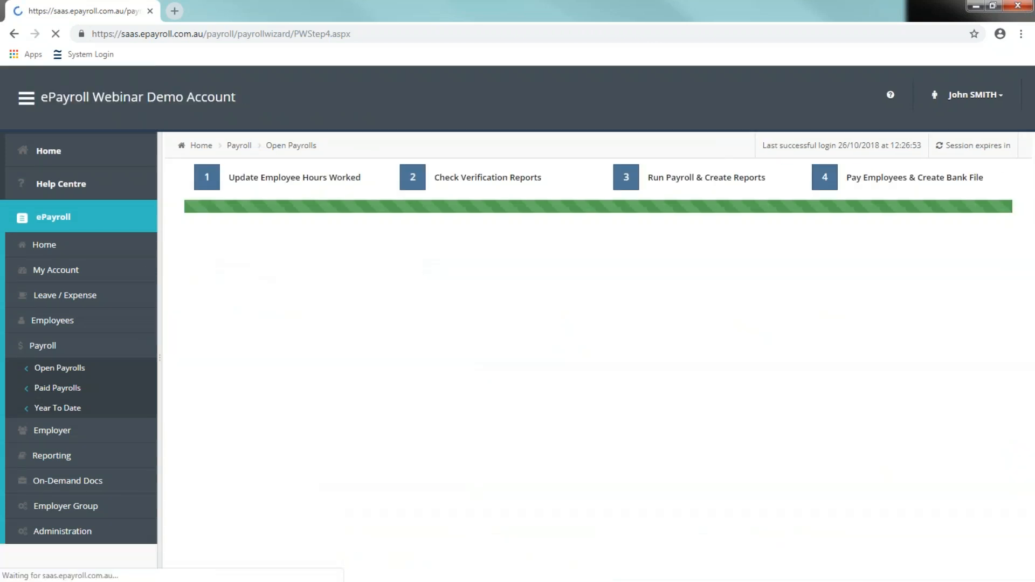
scroll(852, 323, "down", 3)
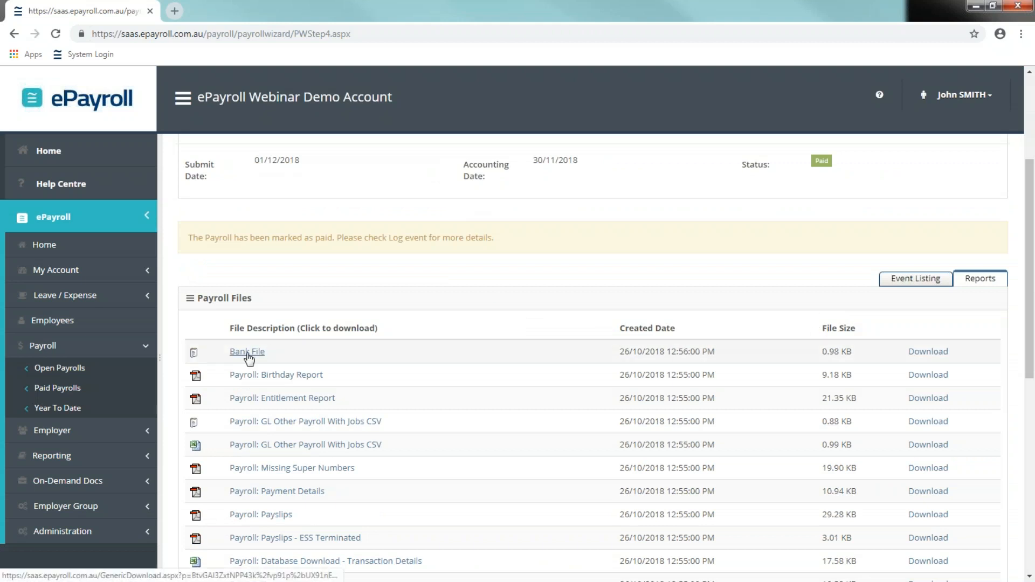
scroll(915, 310, "up", 4)
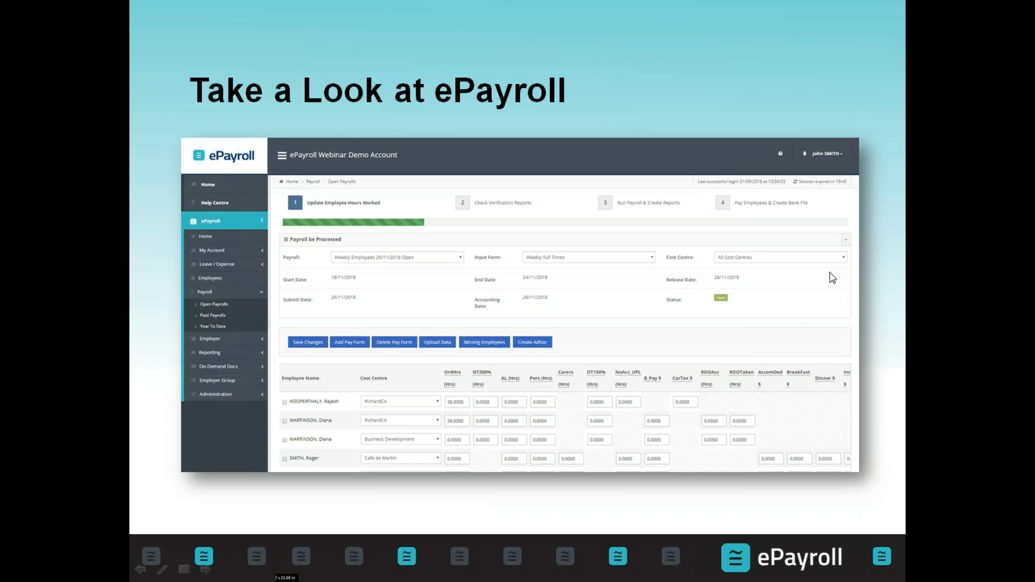
left_click(717, 282)
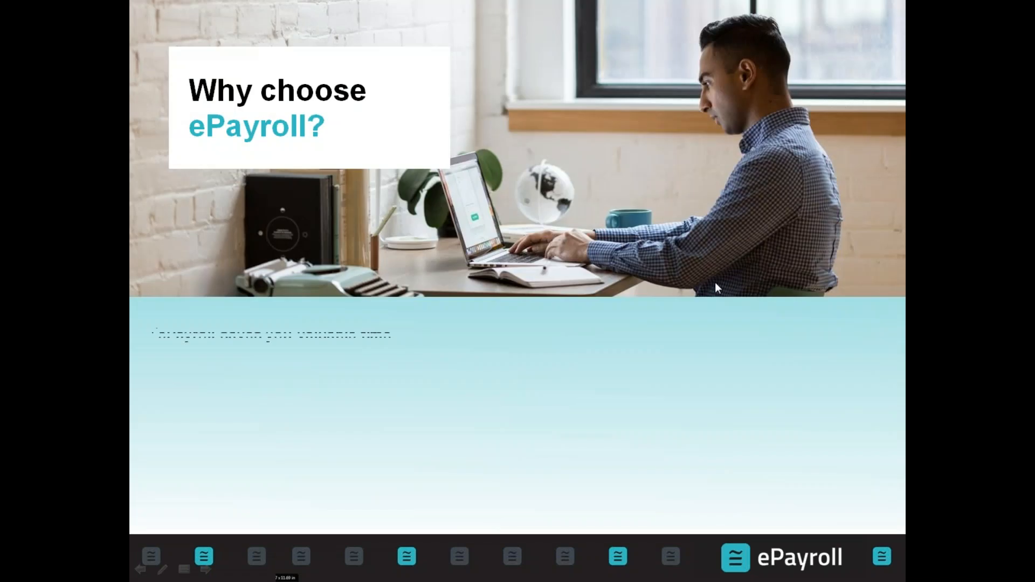